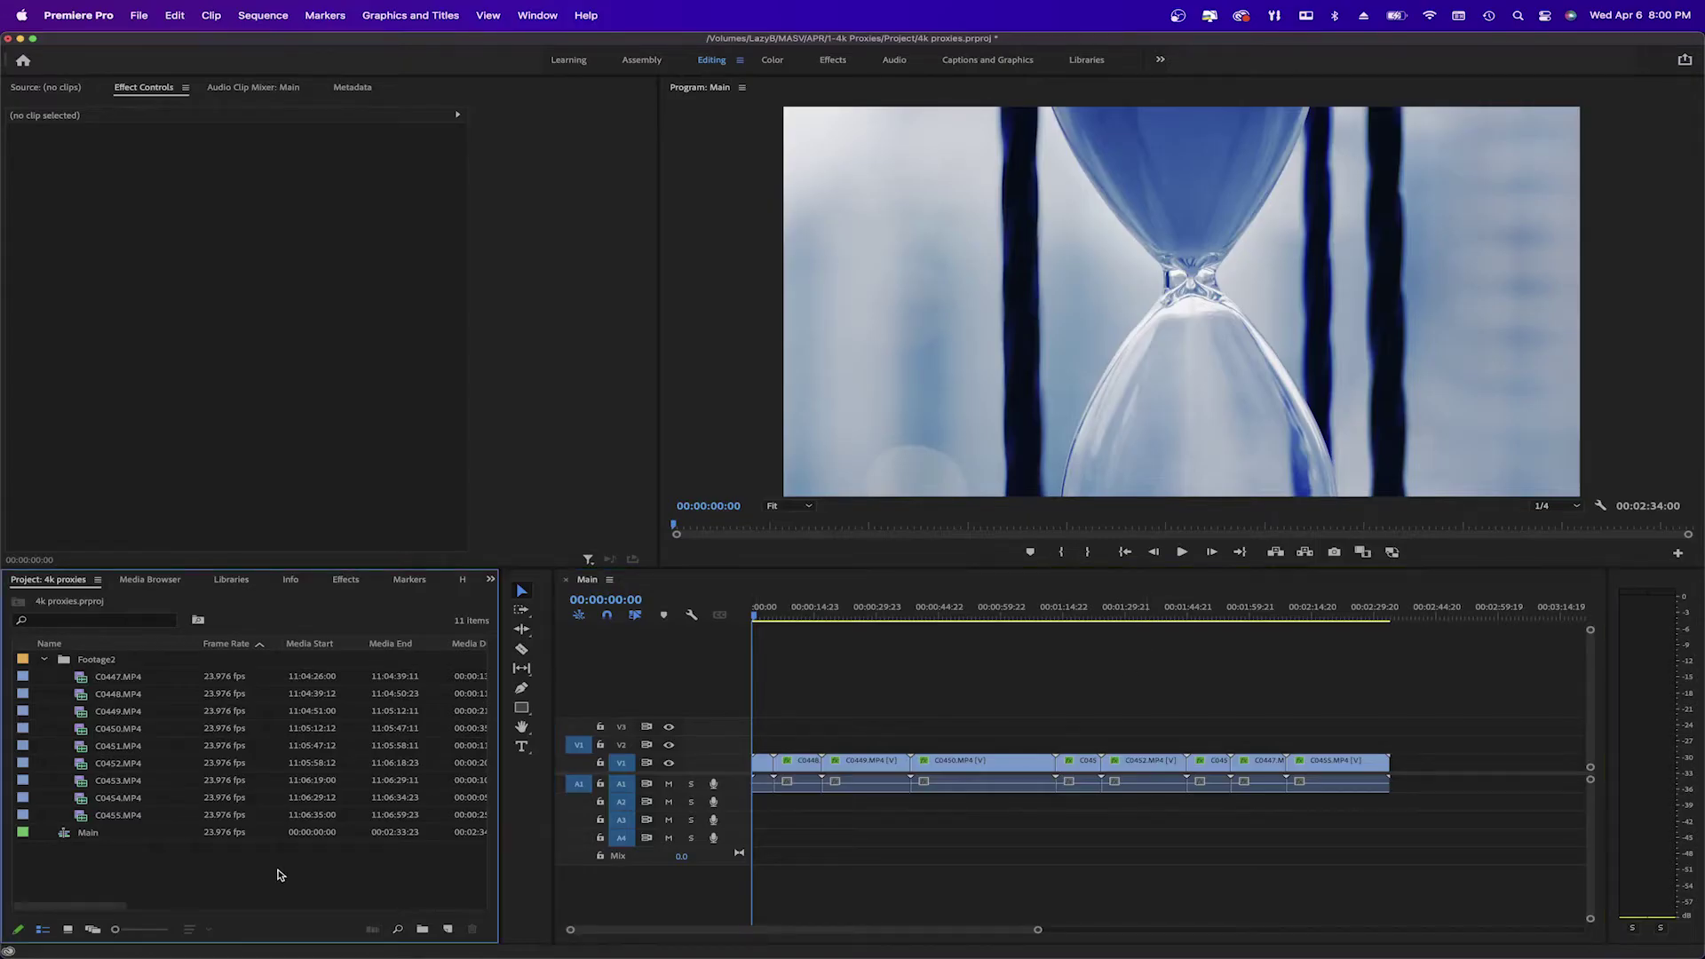
- Start creating proxies for the selected Footage2 clips C0447 through C0455
left_click(119, 679, "shift")
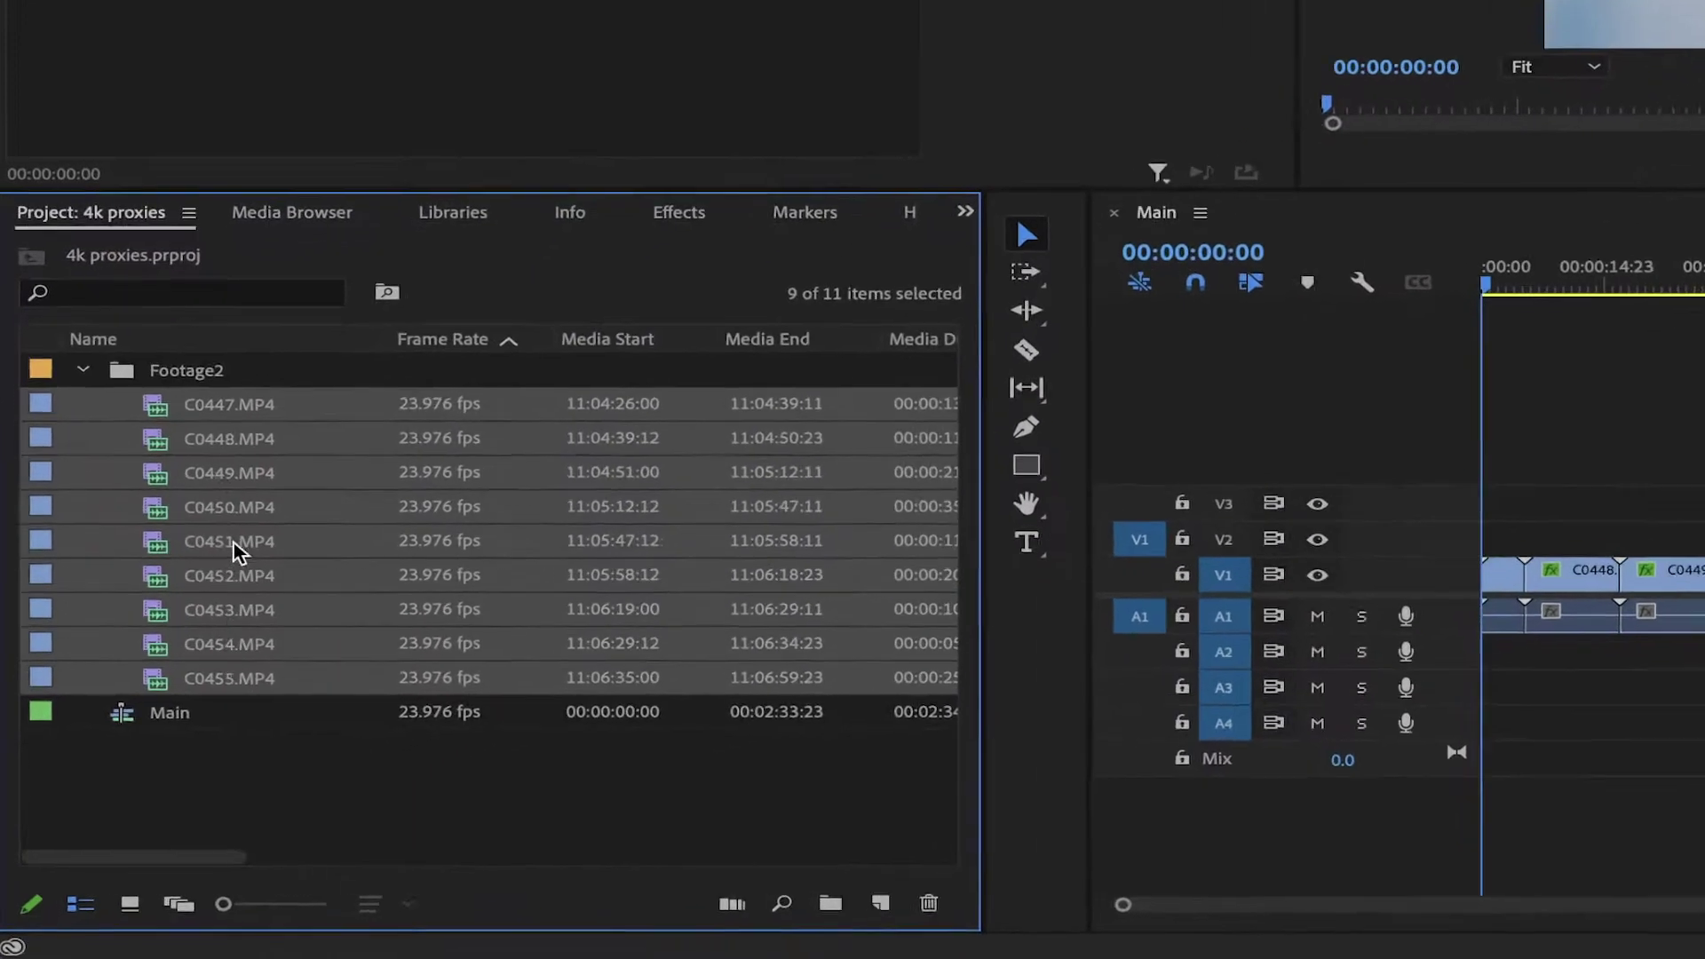
right_click(120, 679)
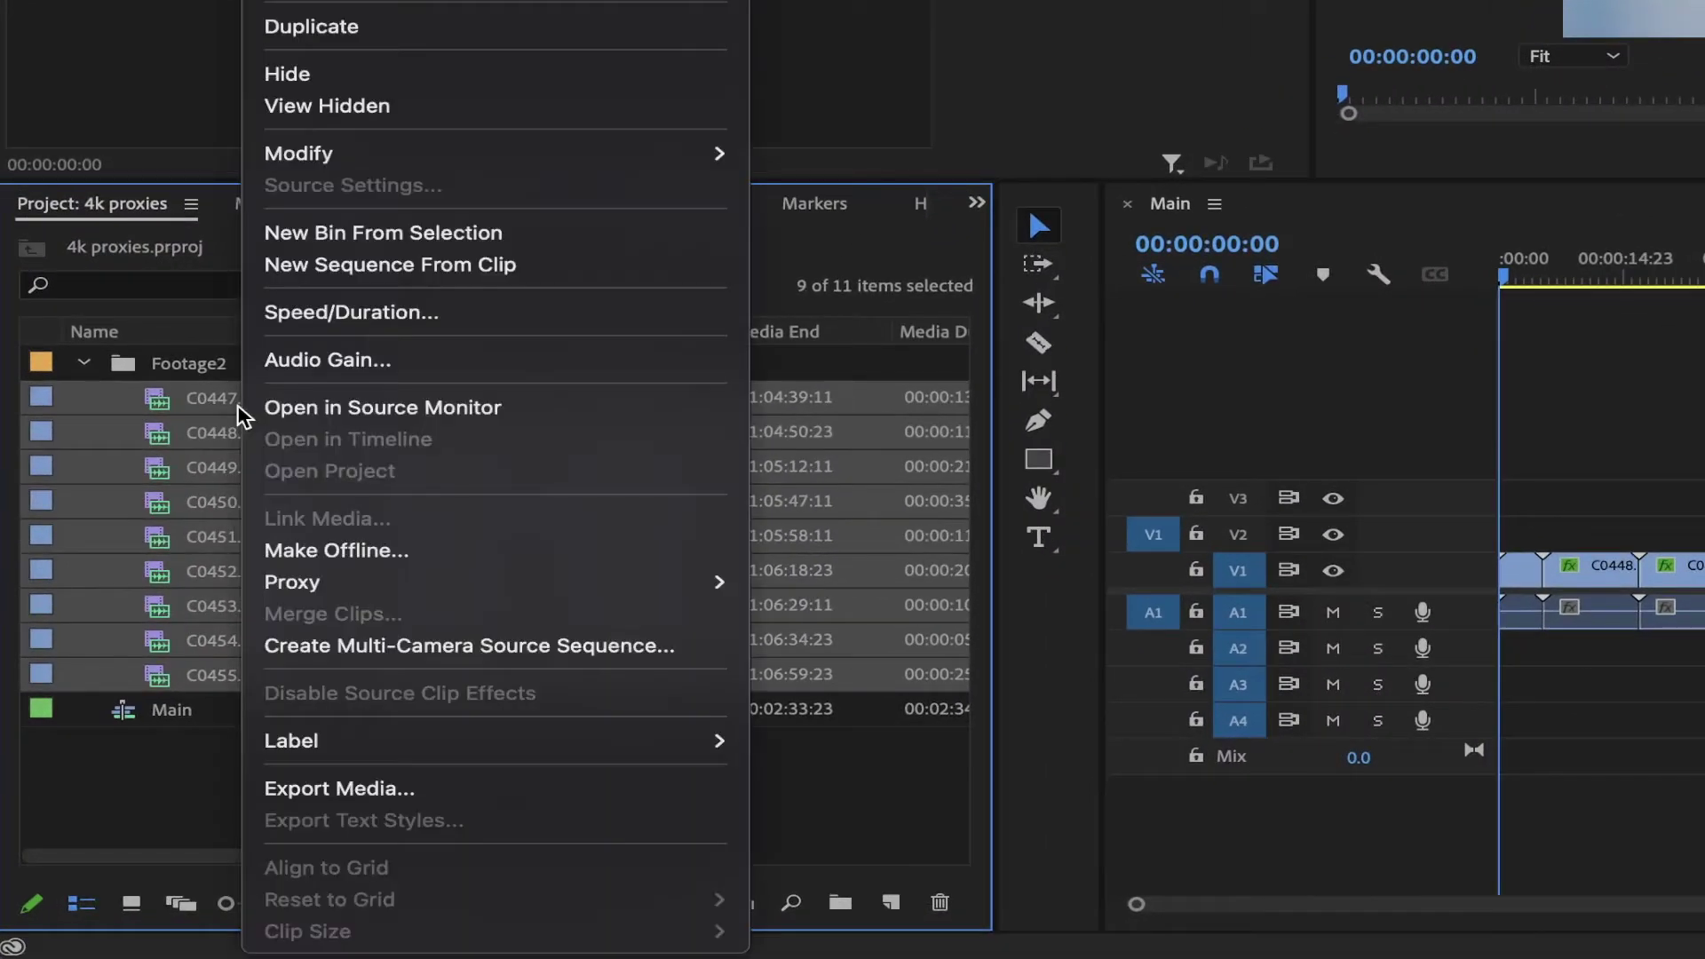
mouse_move(465, 593)
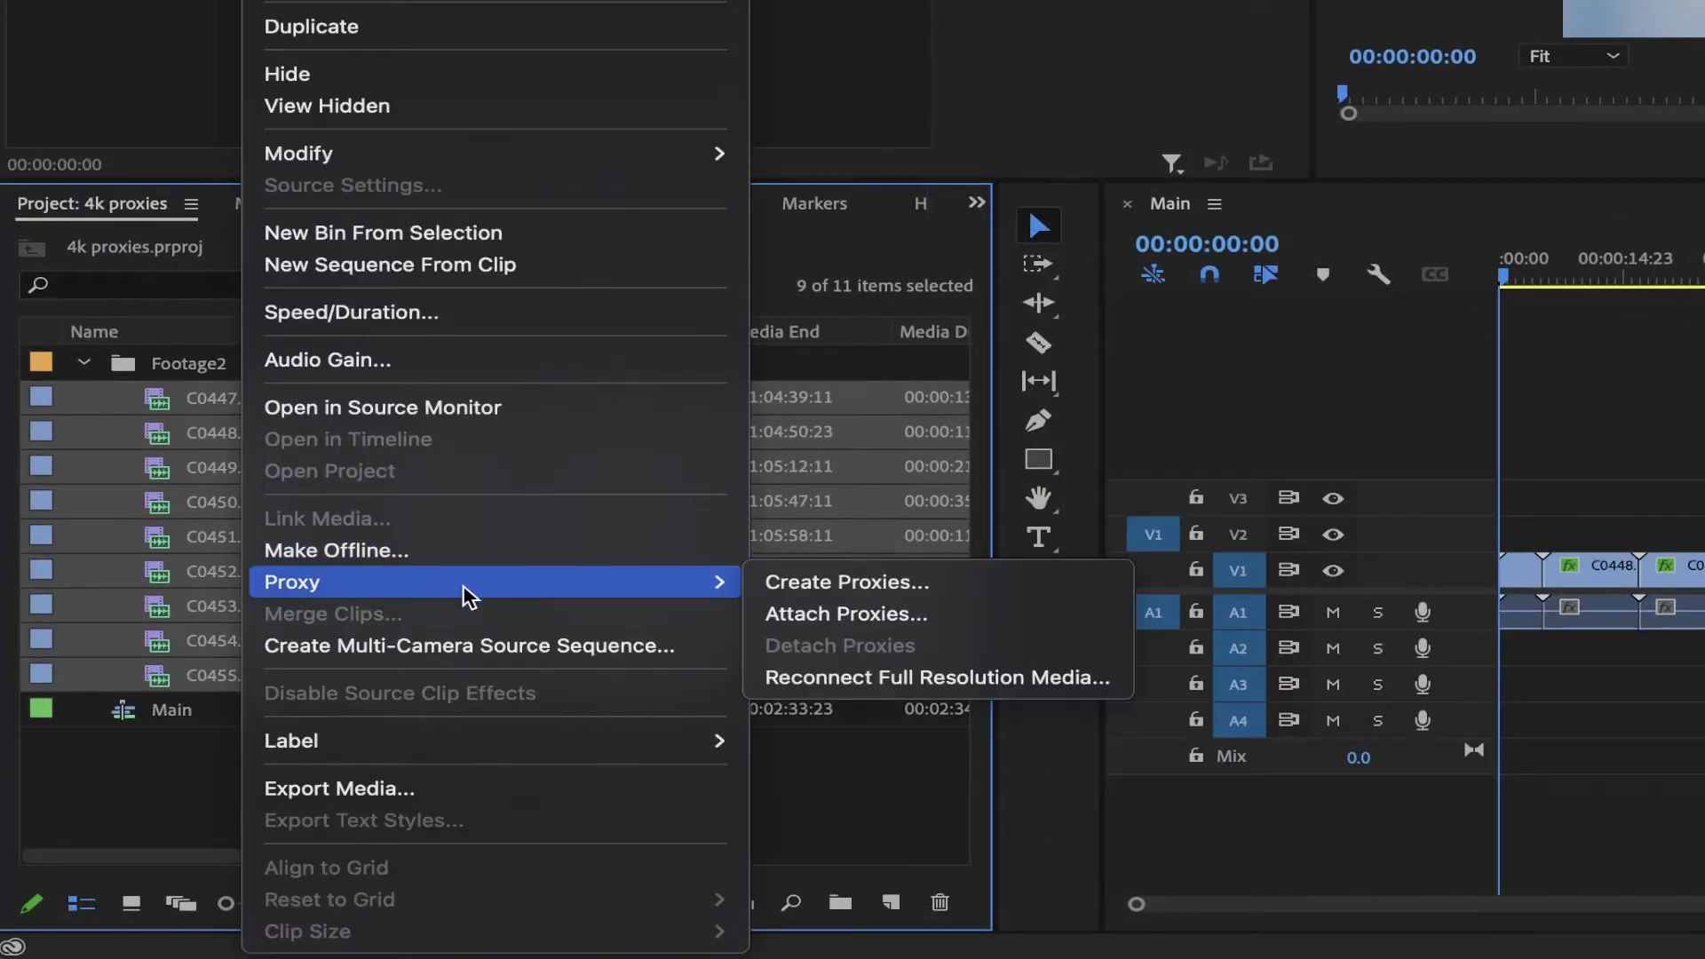
left_click(929, 586)
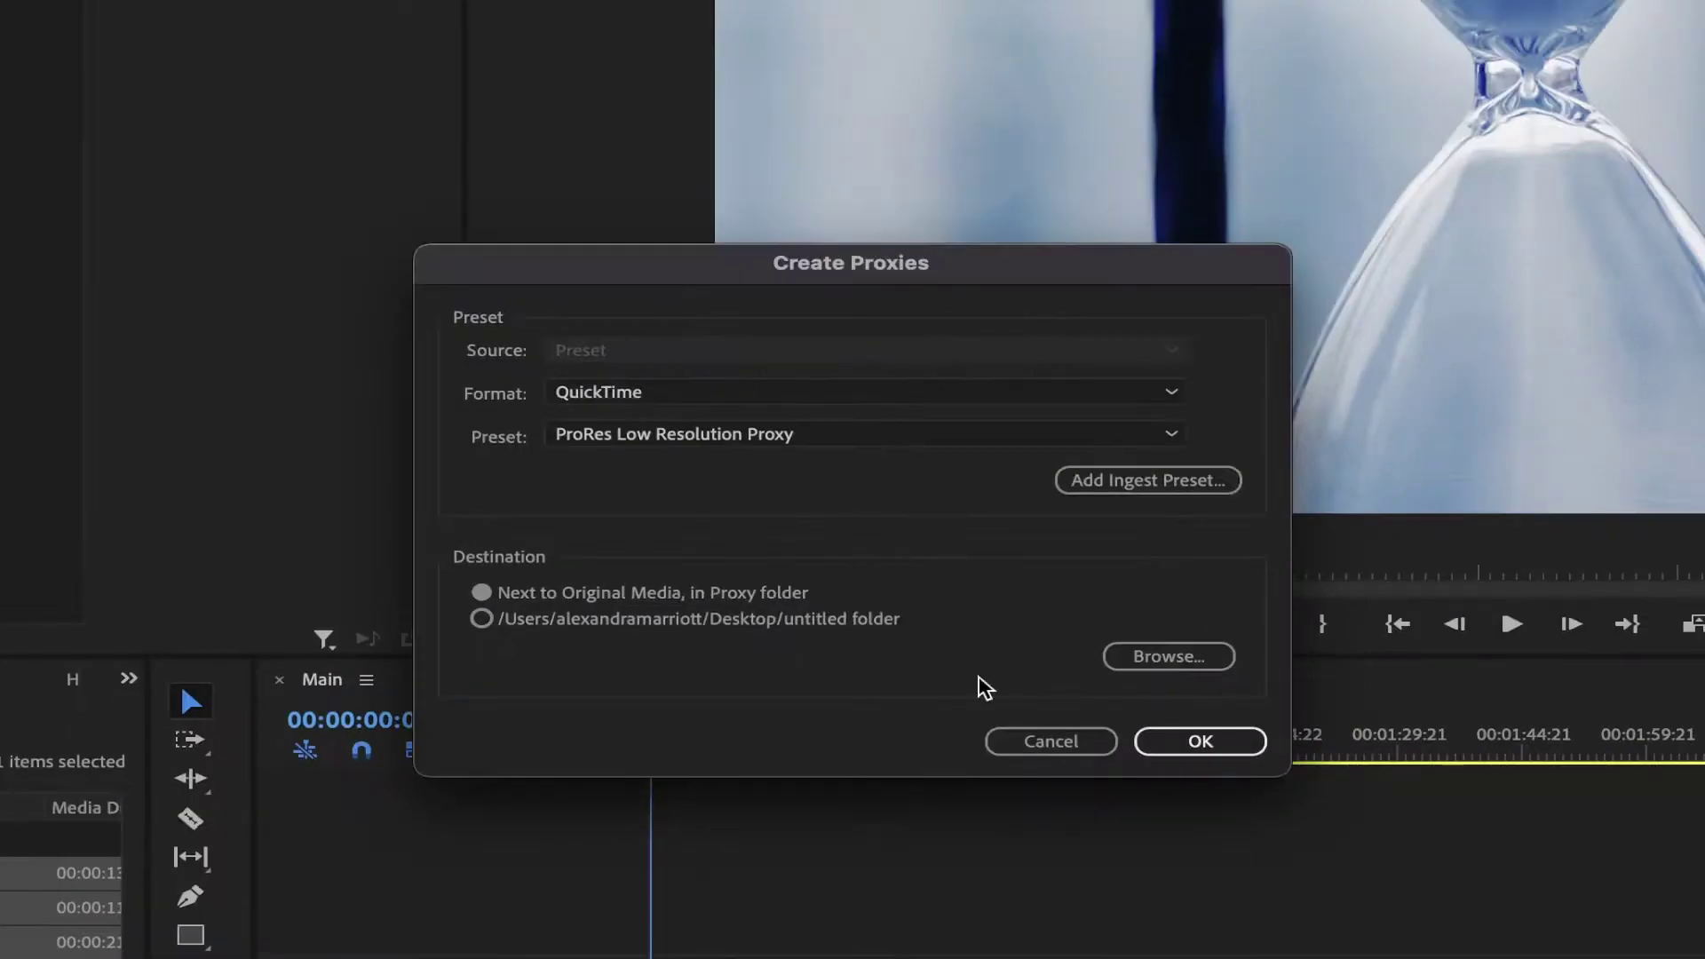
- Set the proxies to QuickTime, ProRes Low Resolution Proxy preset, saved next to the original media
left_click(876, 395)
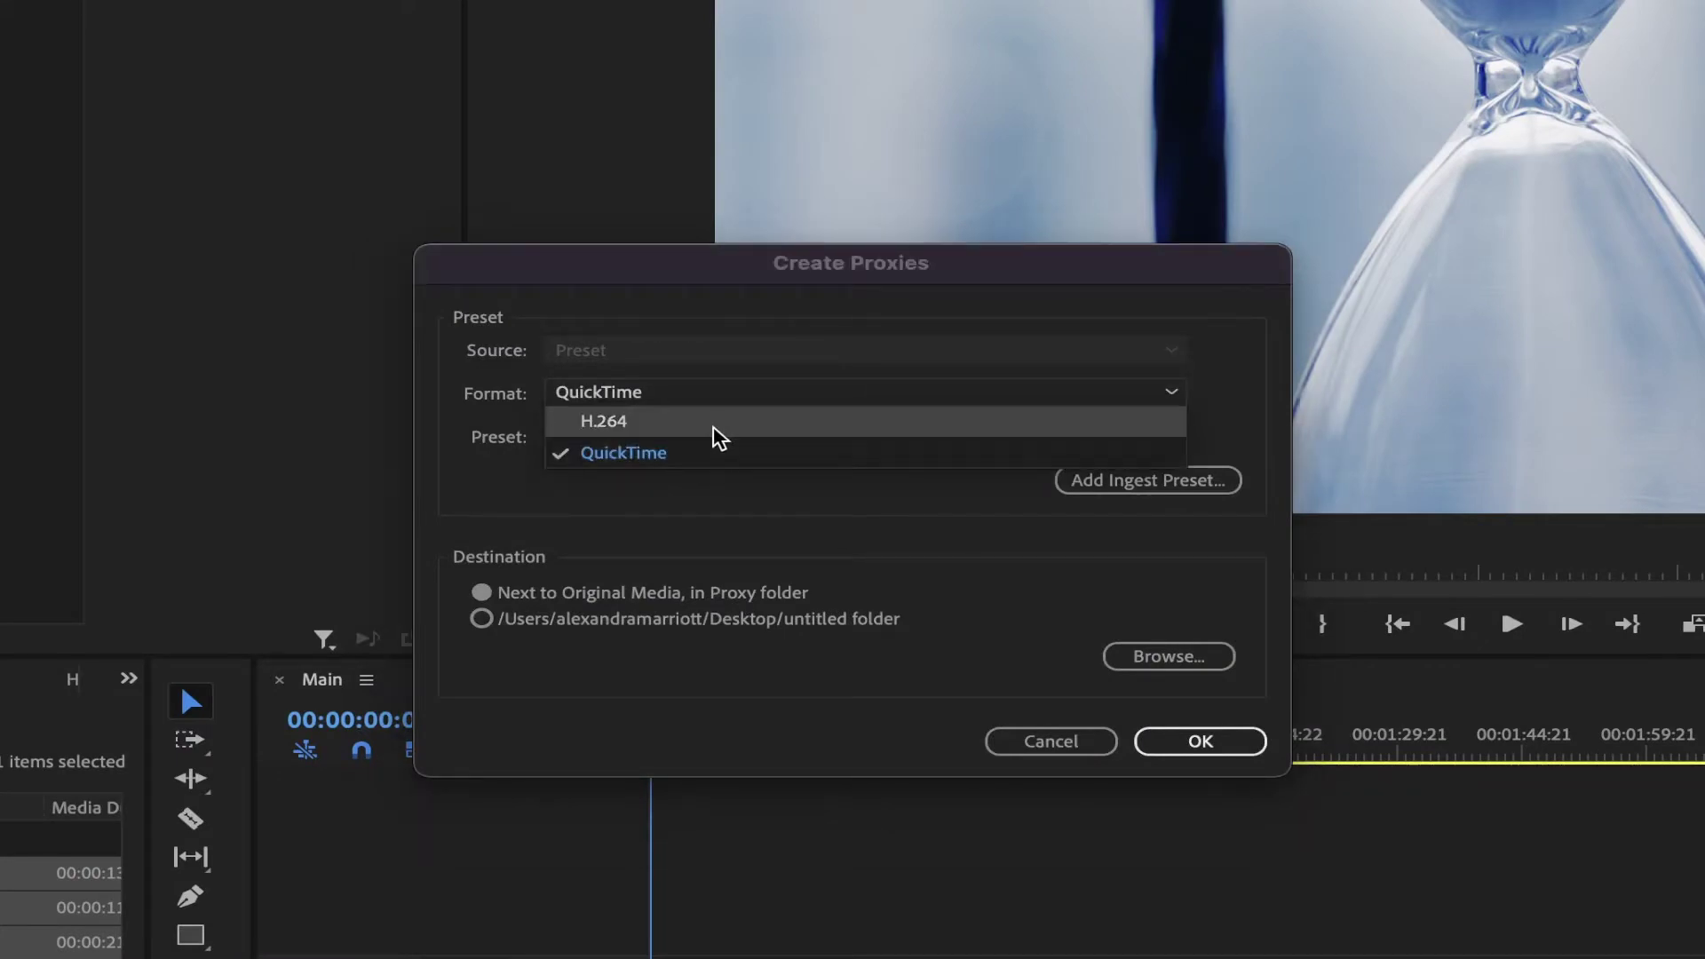
left_click(736, 422)
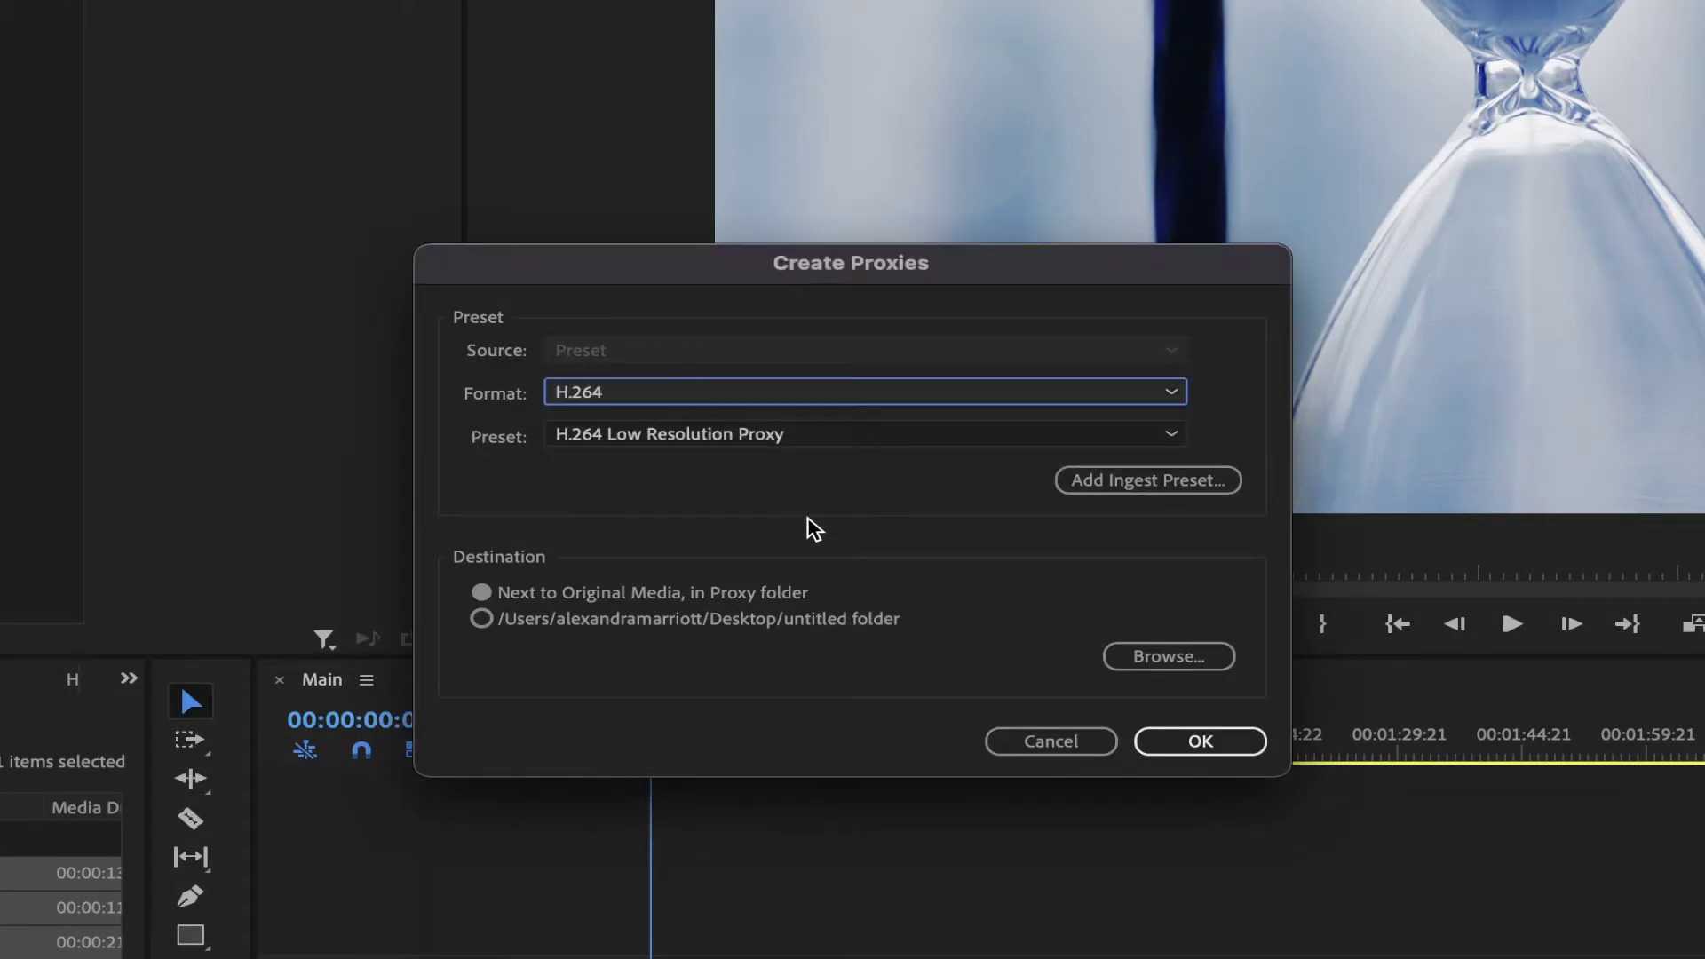
left_click(773, 392)
left_click(704, 449)
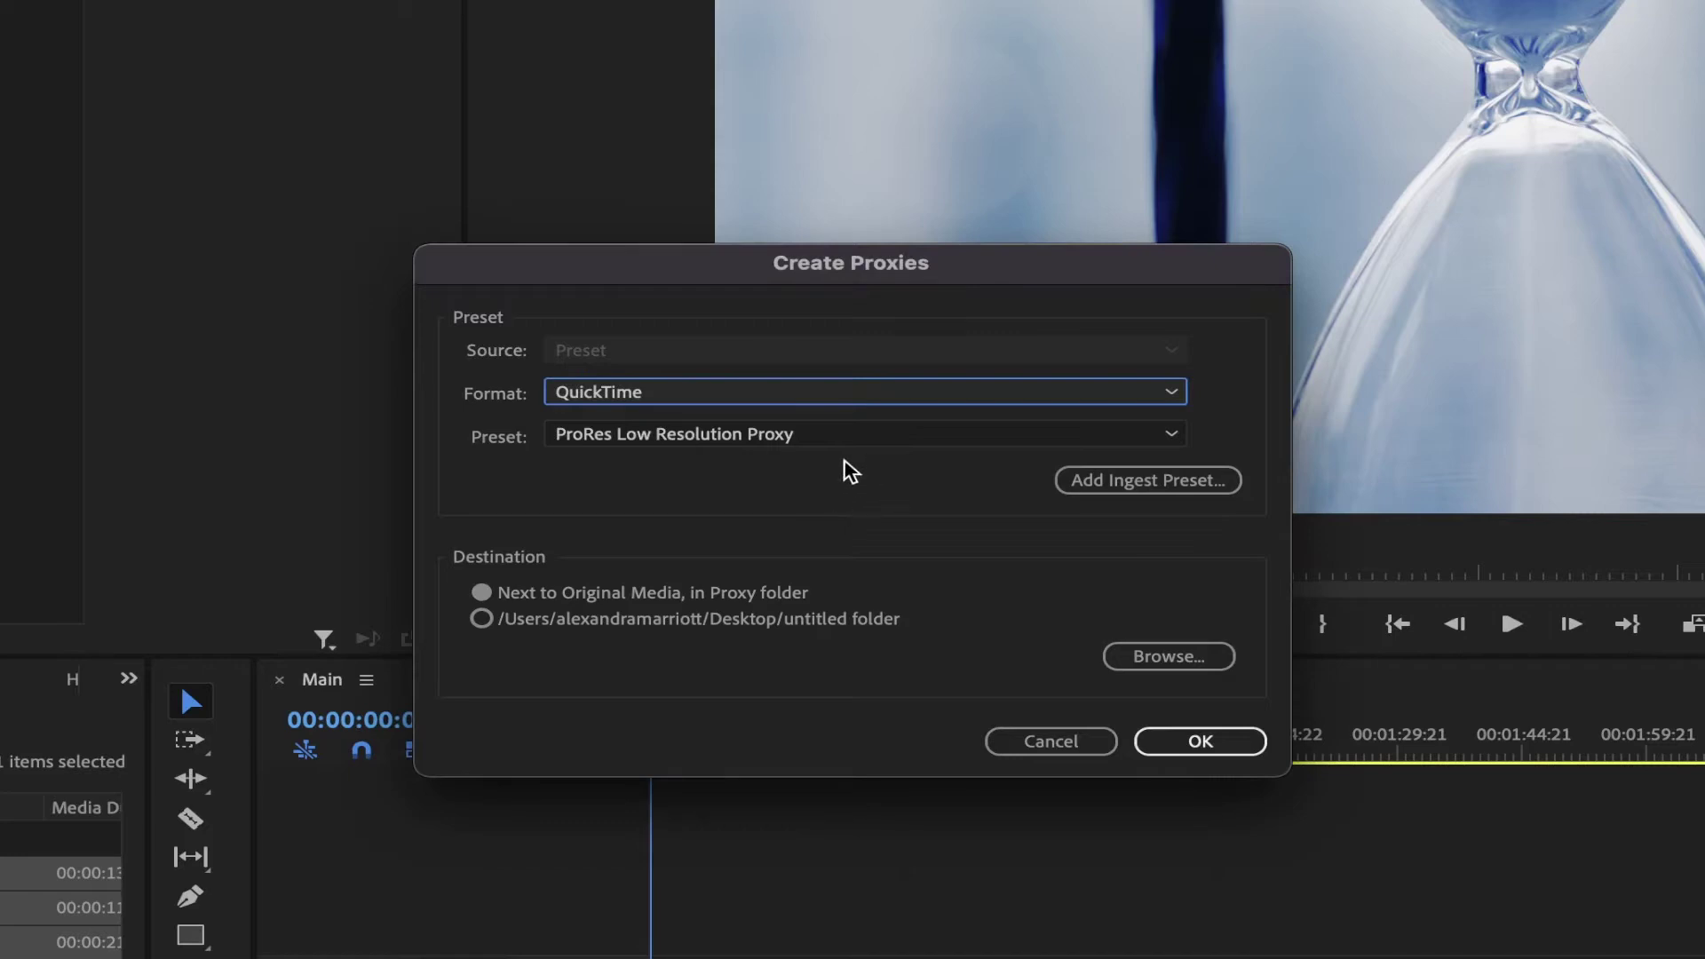
left_click(811, 434)
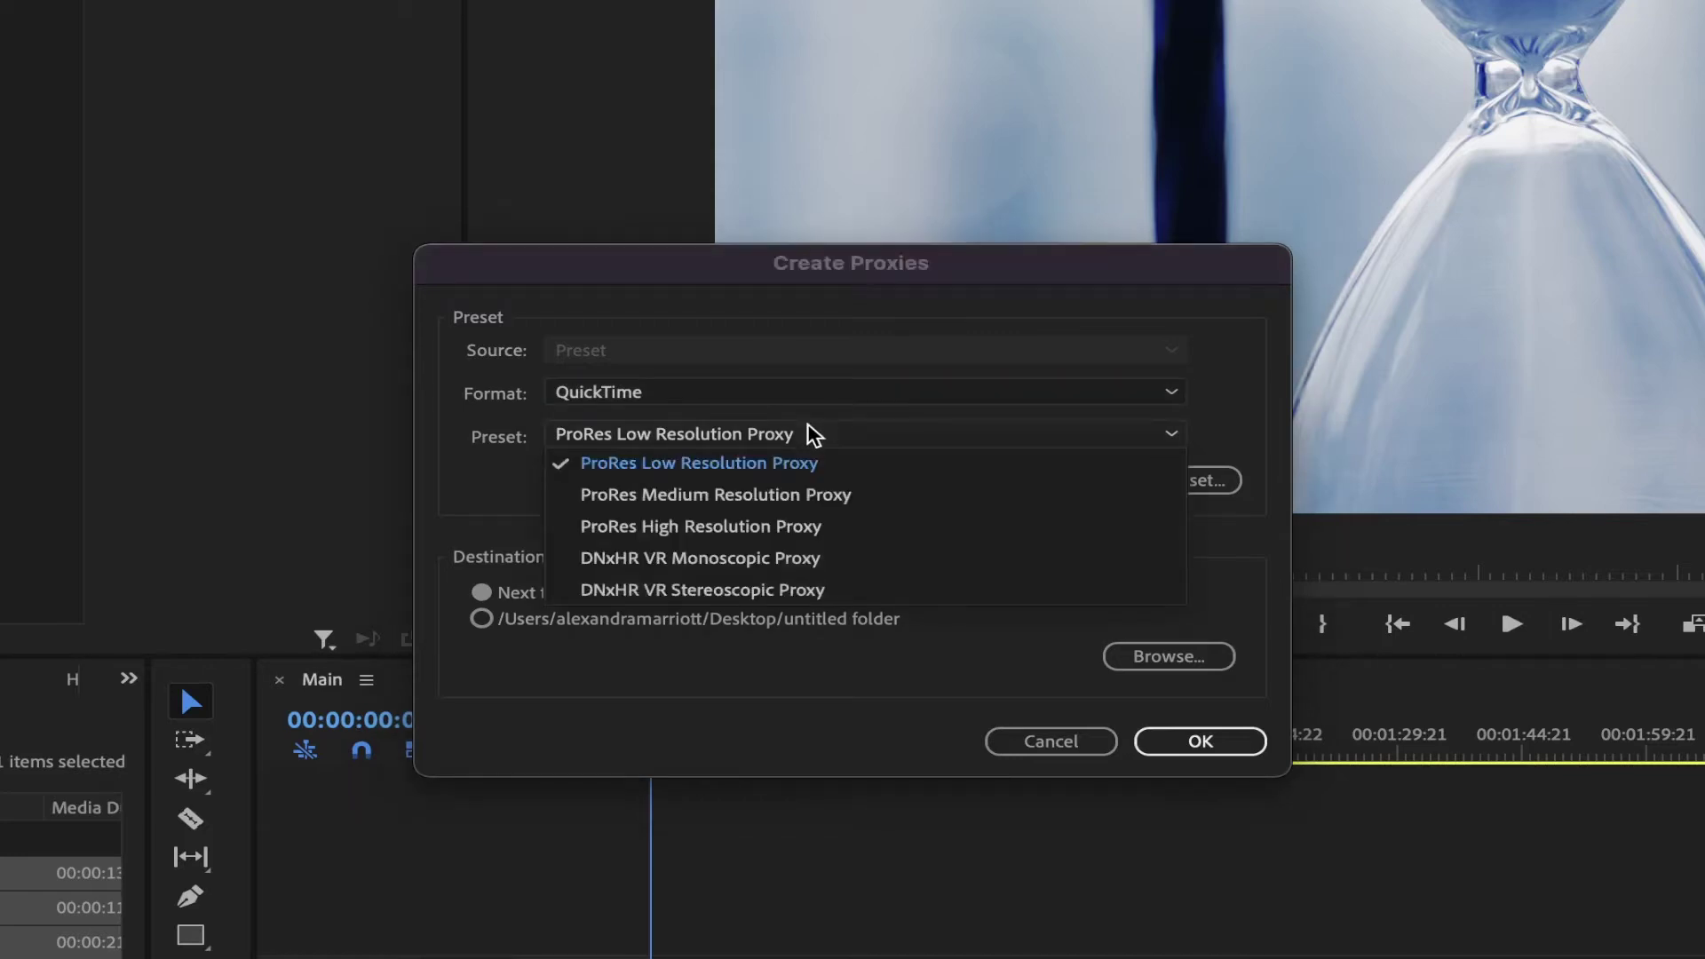
left_click(877, 466)
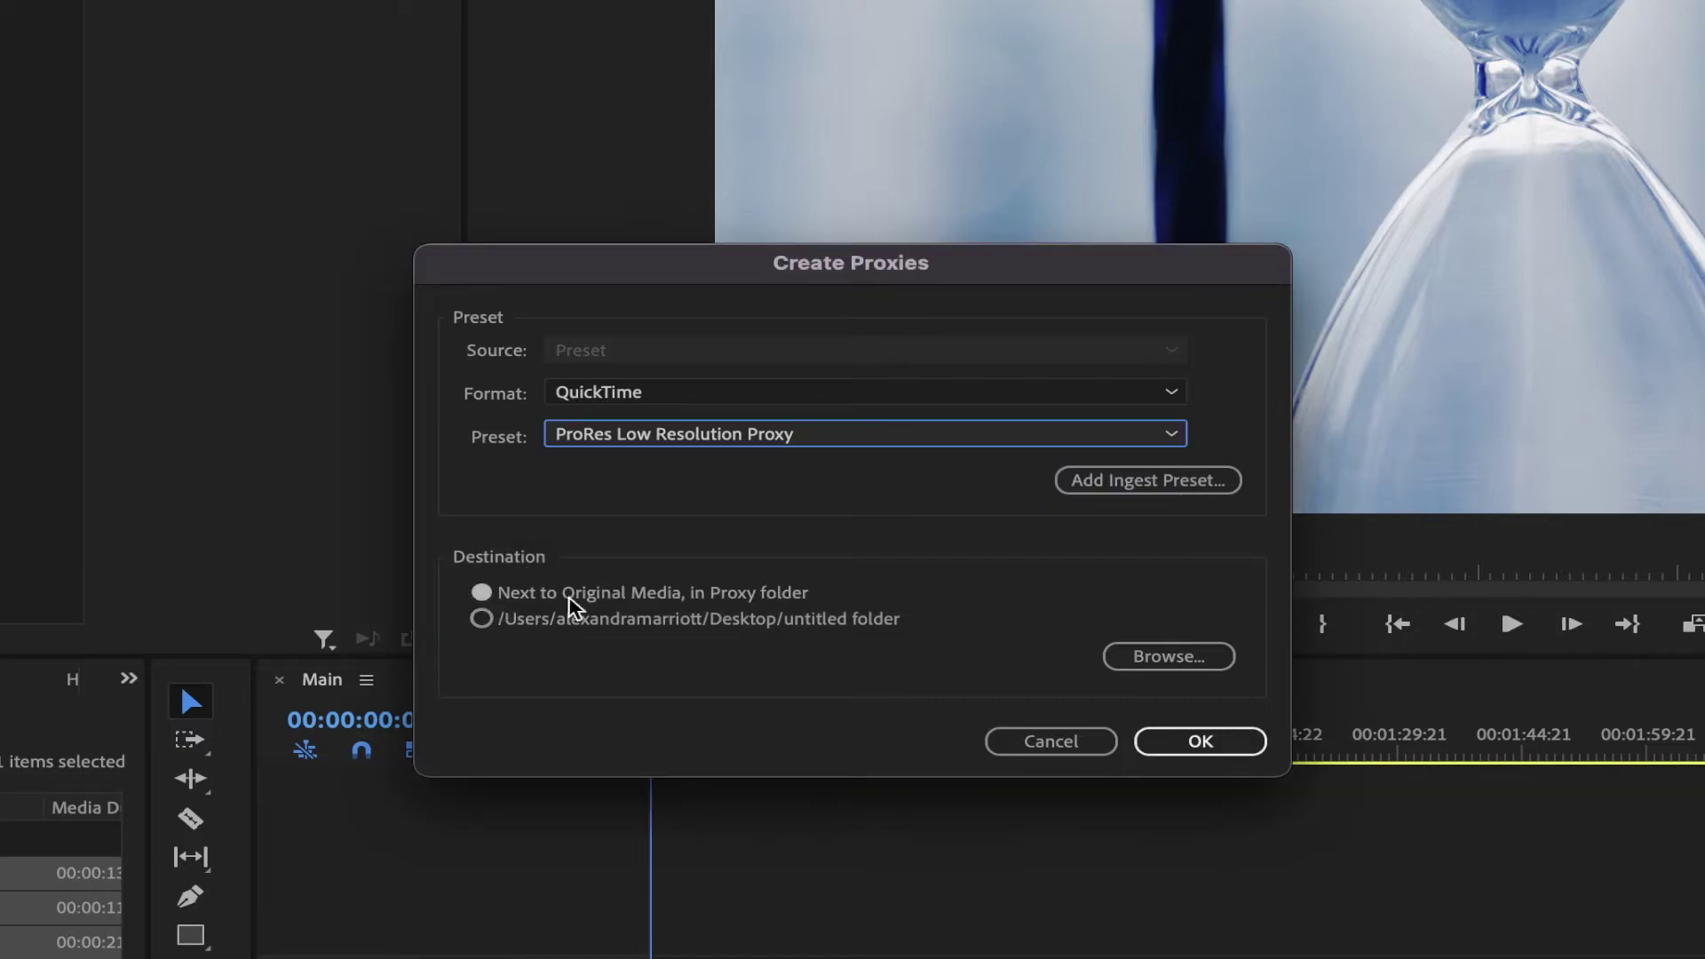
left_click(482, 592)
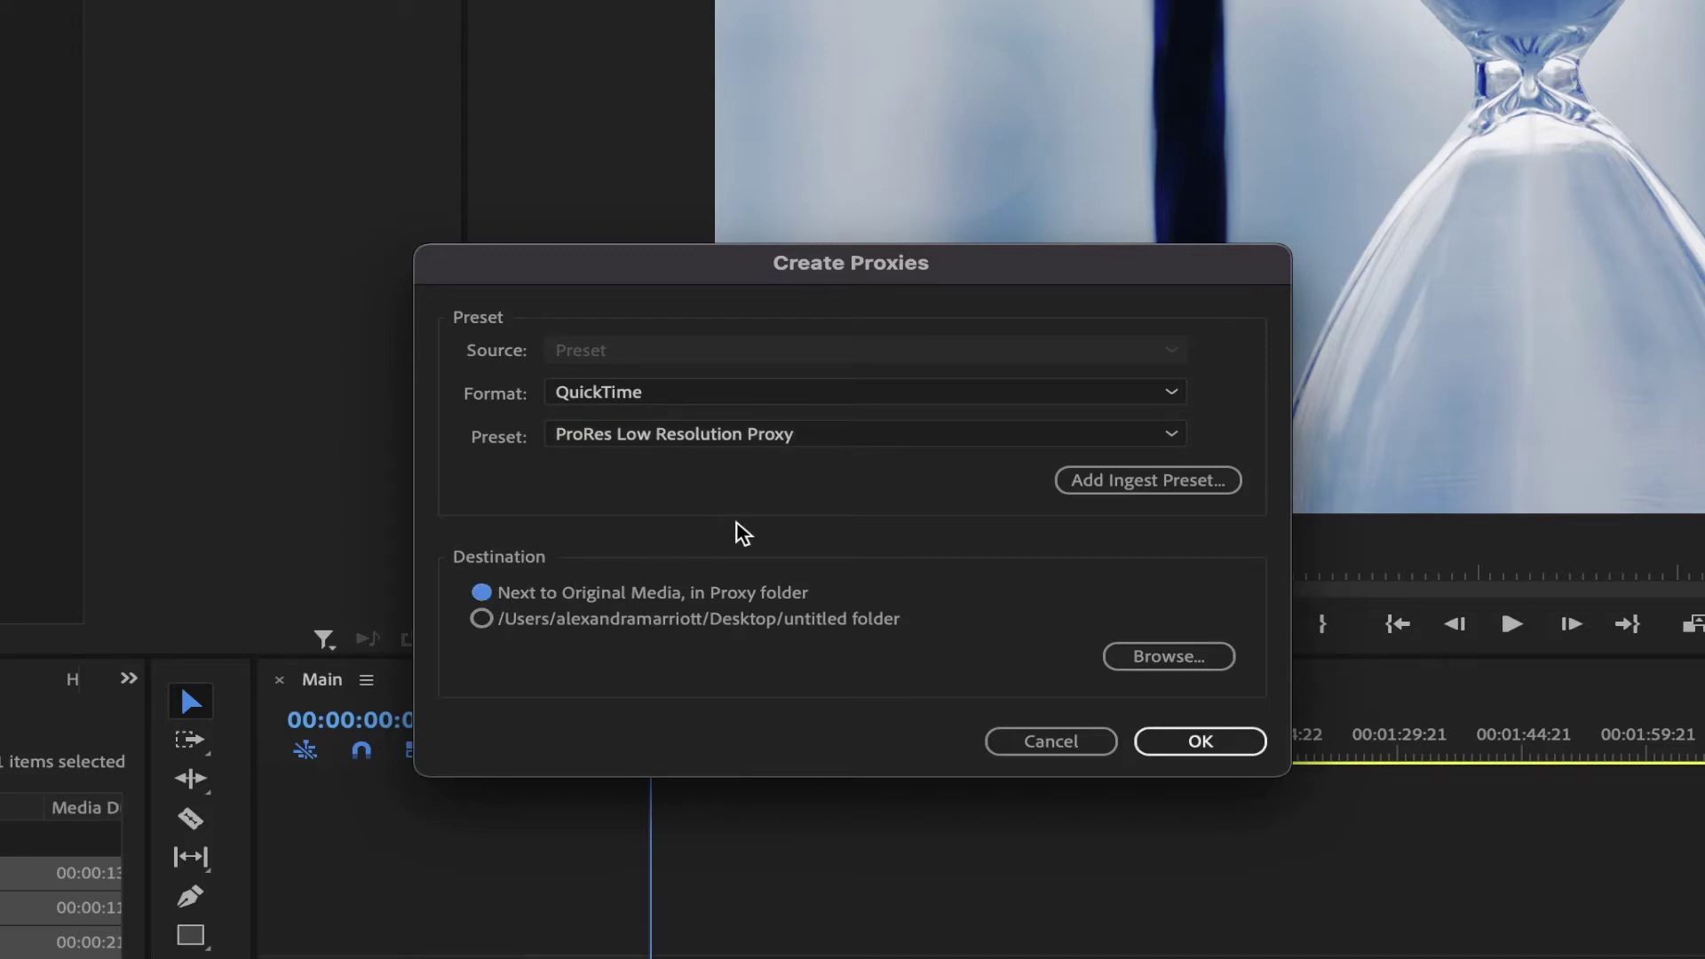
- Encode the nine proxies in Media Encoder, then return to Premiere with the clips deselected
left_click(1194, 742)
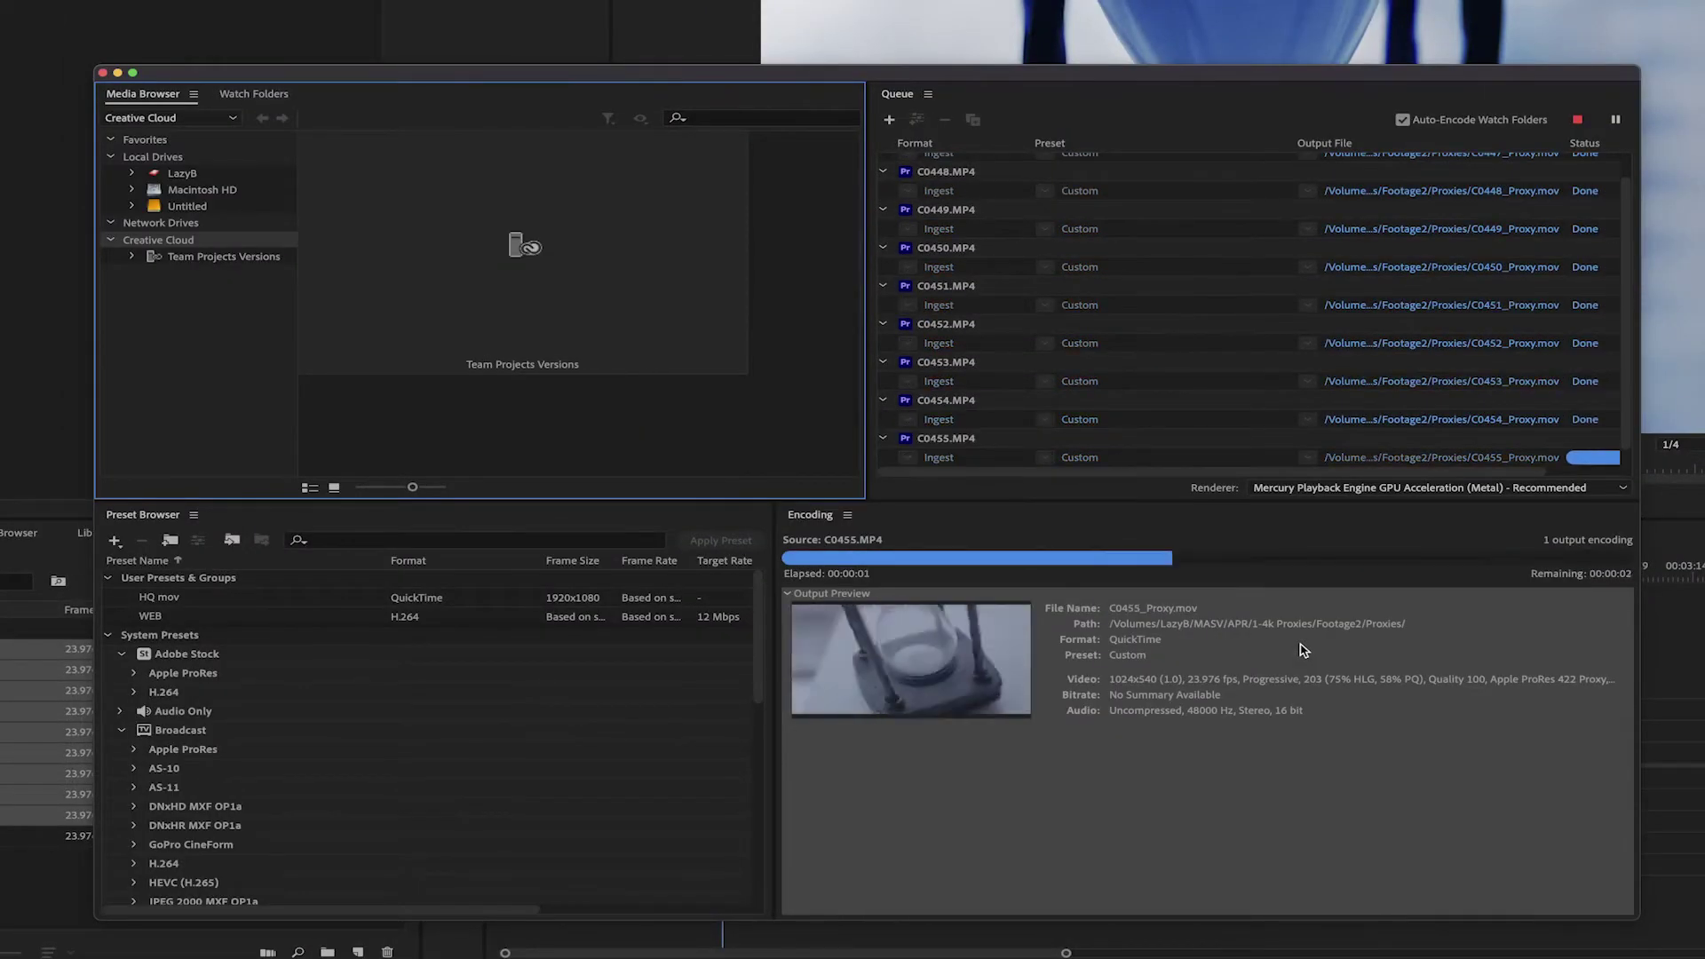
left_click(119, 73)
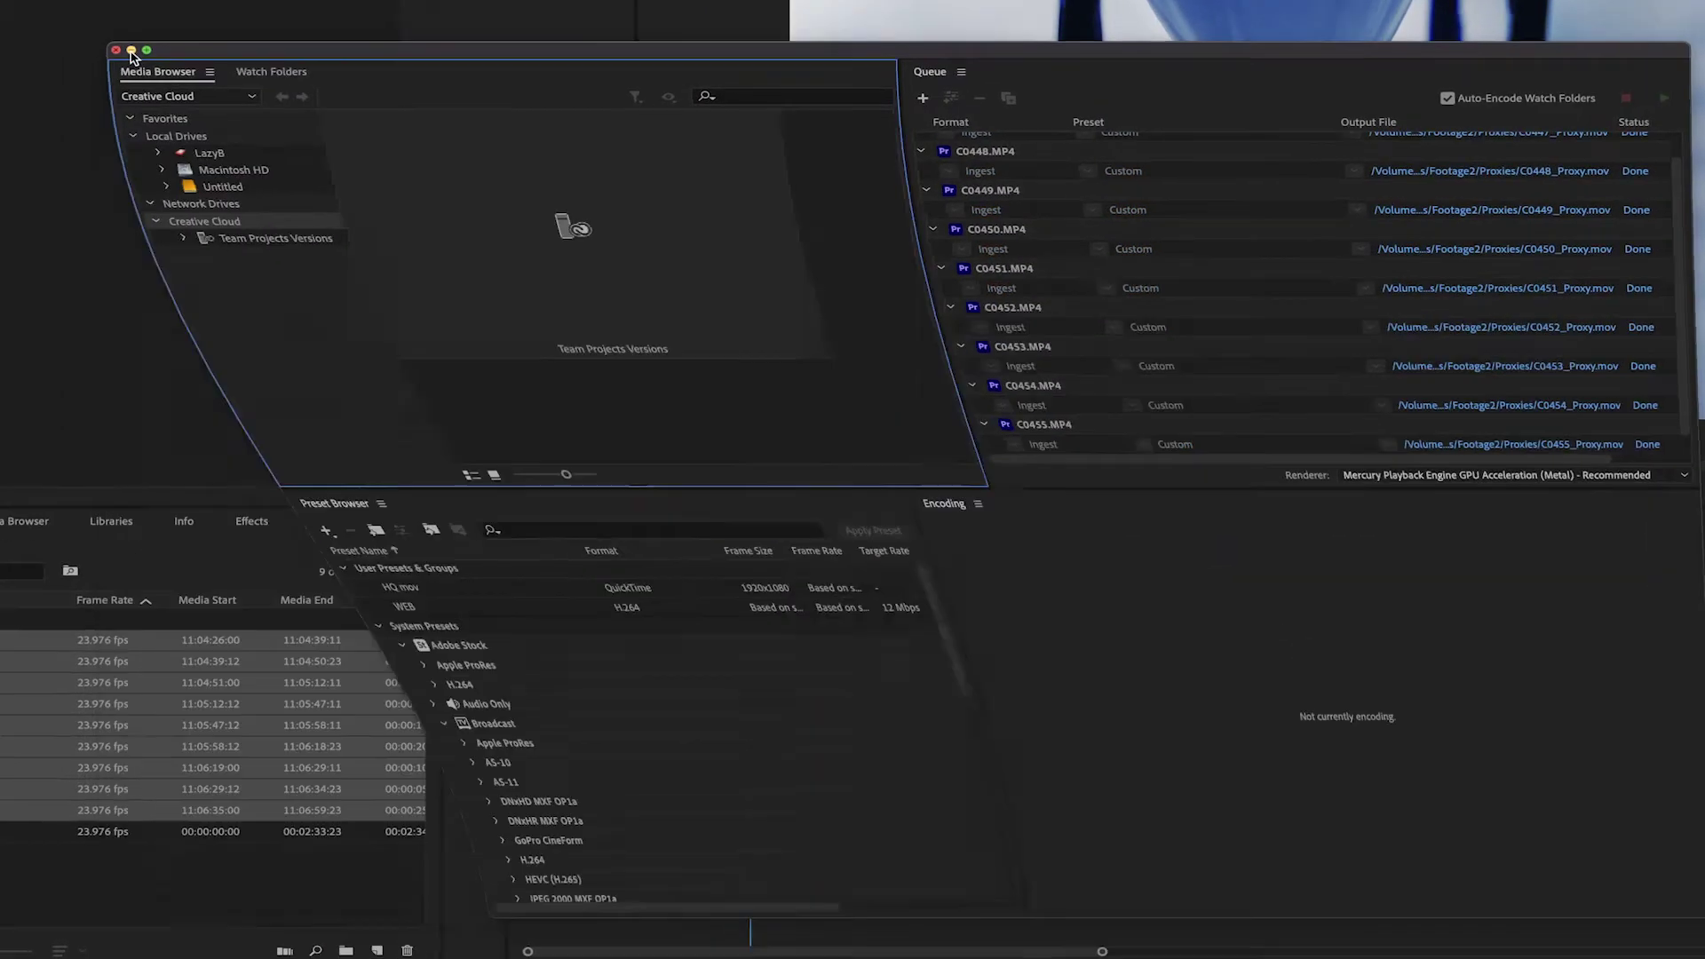
left_click(560, 793)
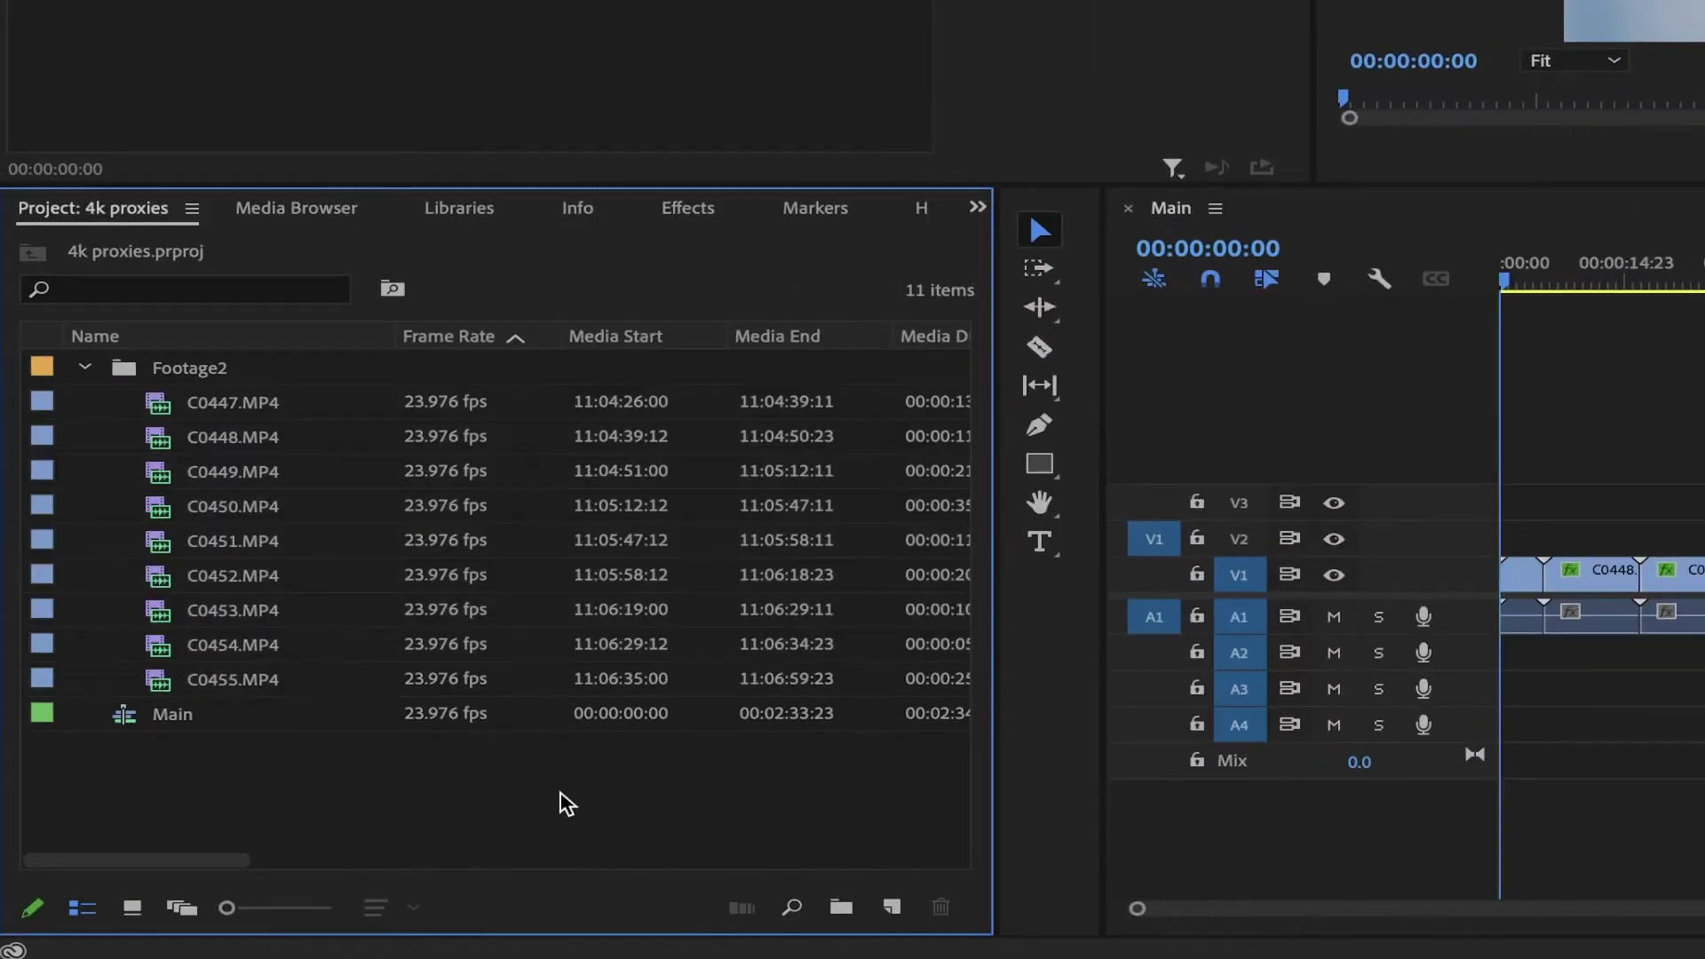
- Add a Proxy column from Premiere Pro Project Metadata and check that C0447.MP4 reads Attached
right_click(354, 349)
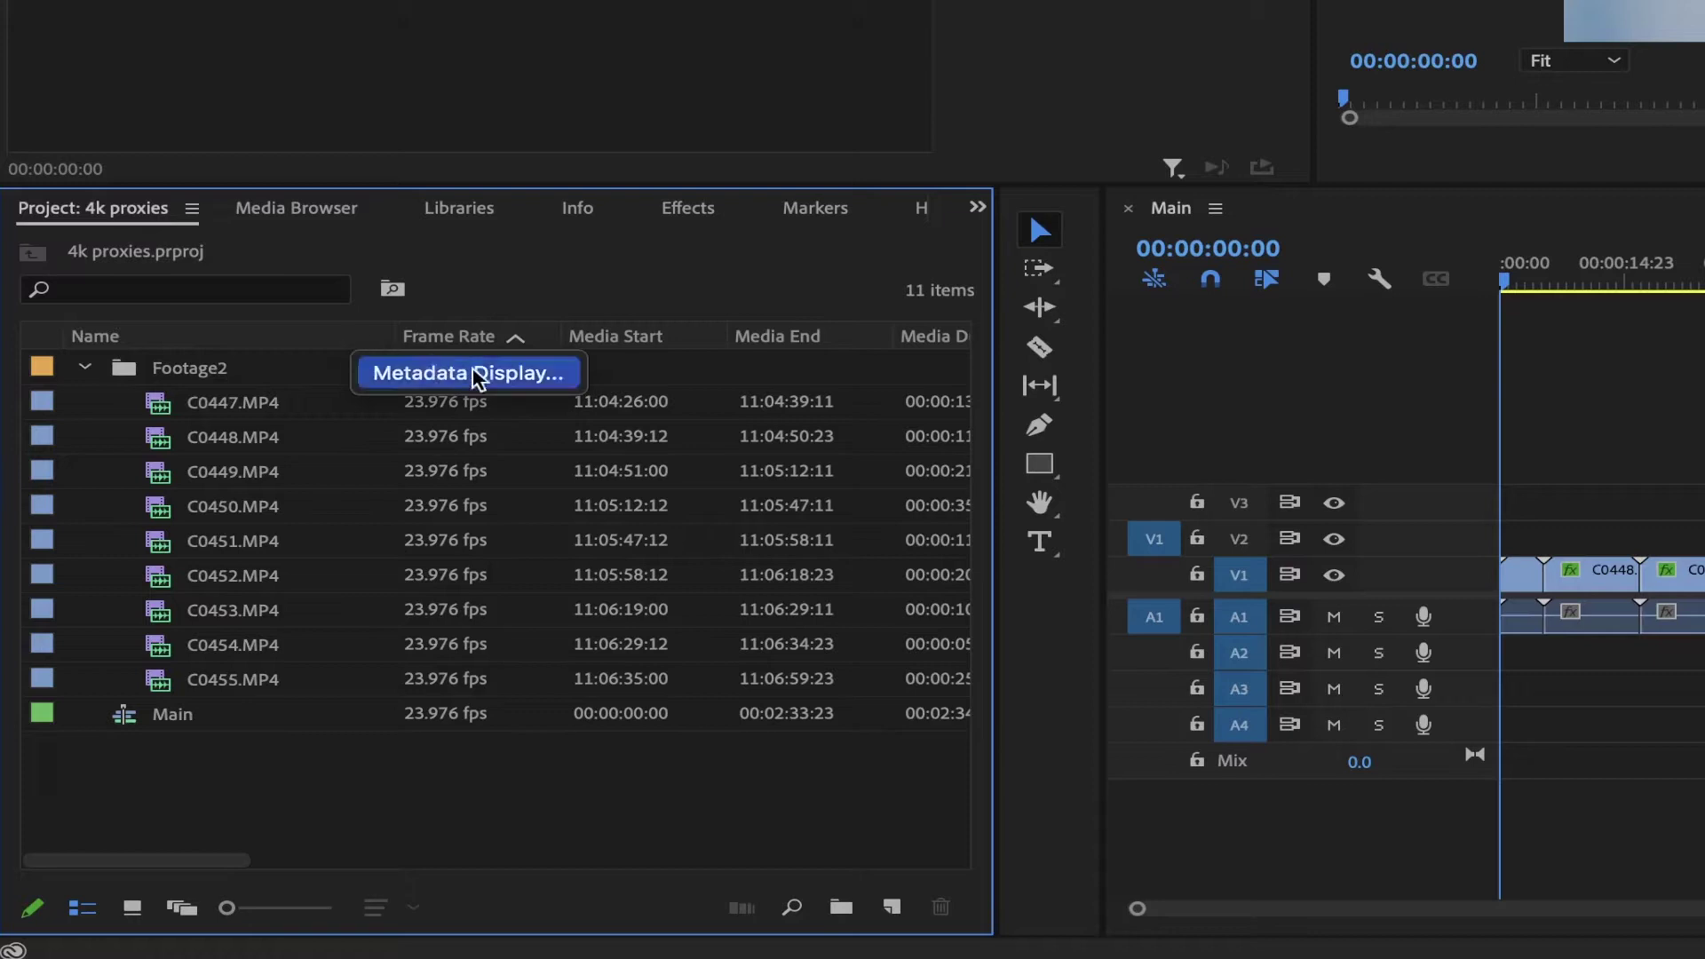
left_click(542, 377)
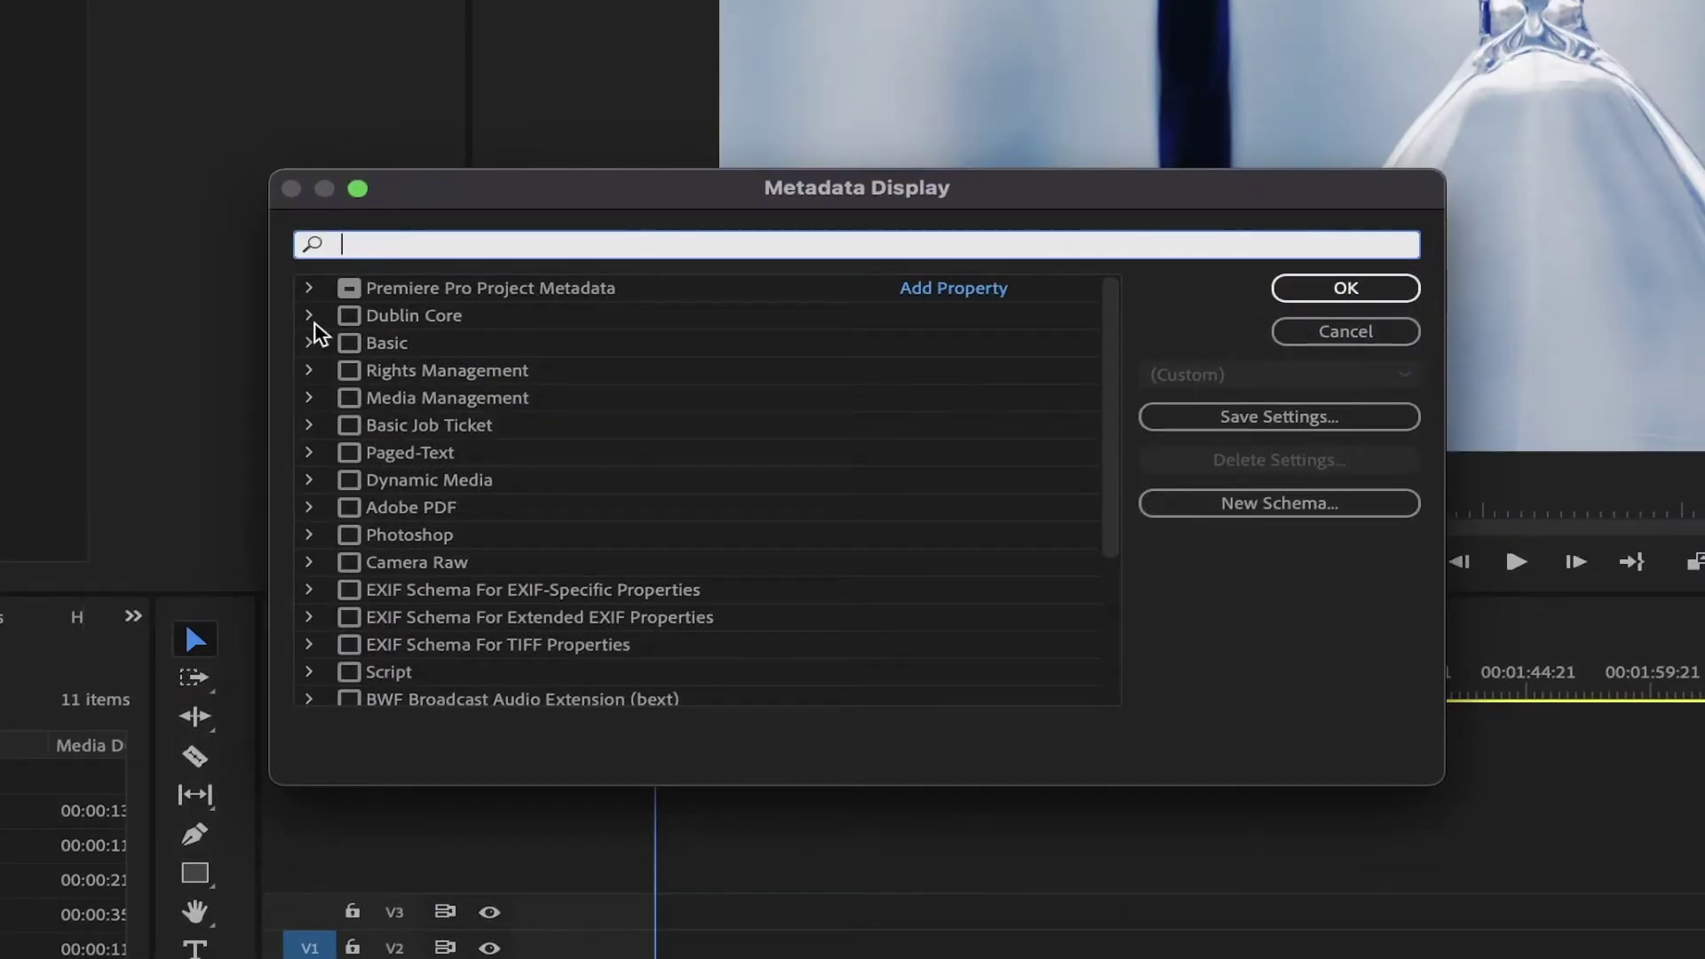
left_click(310, 292)
left_click_drag(1110, 320, 1115, 515)
left_click(387, 569)
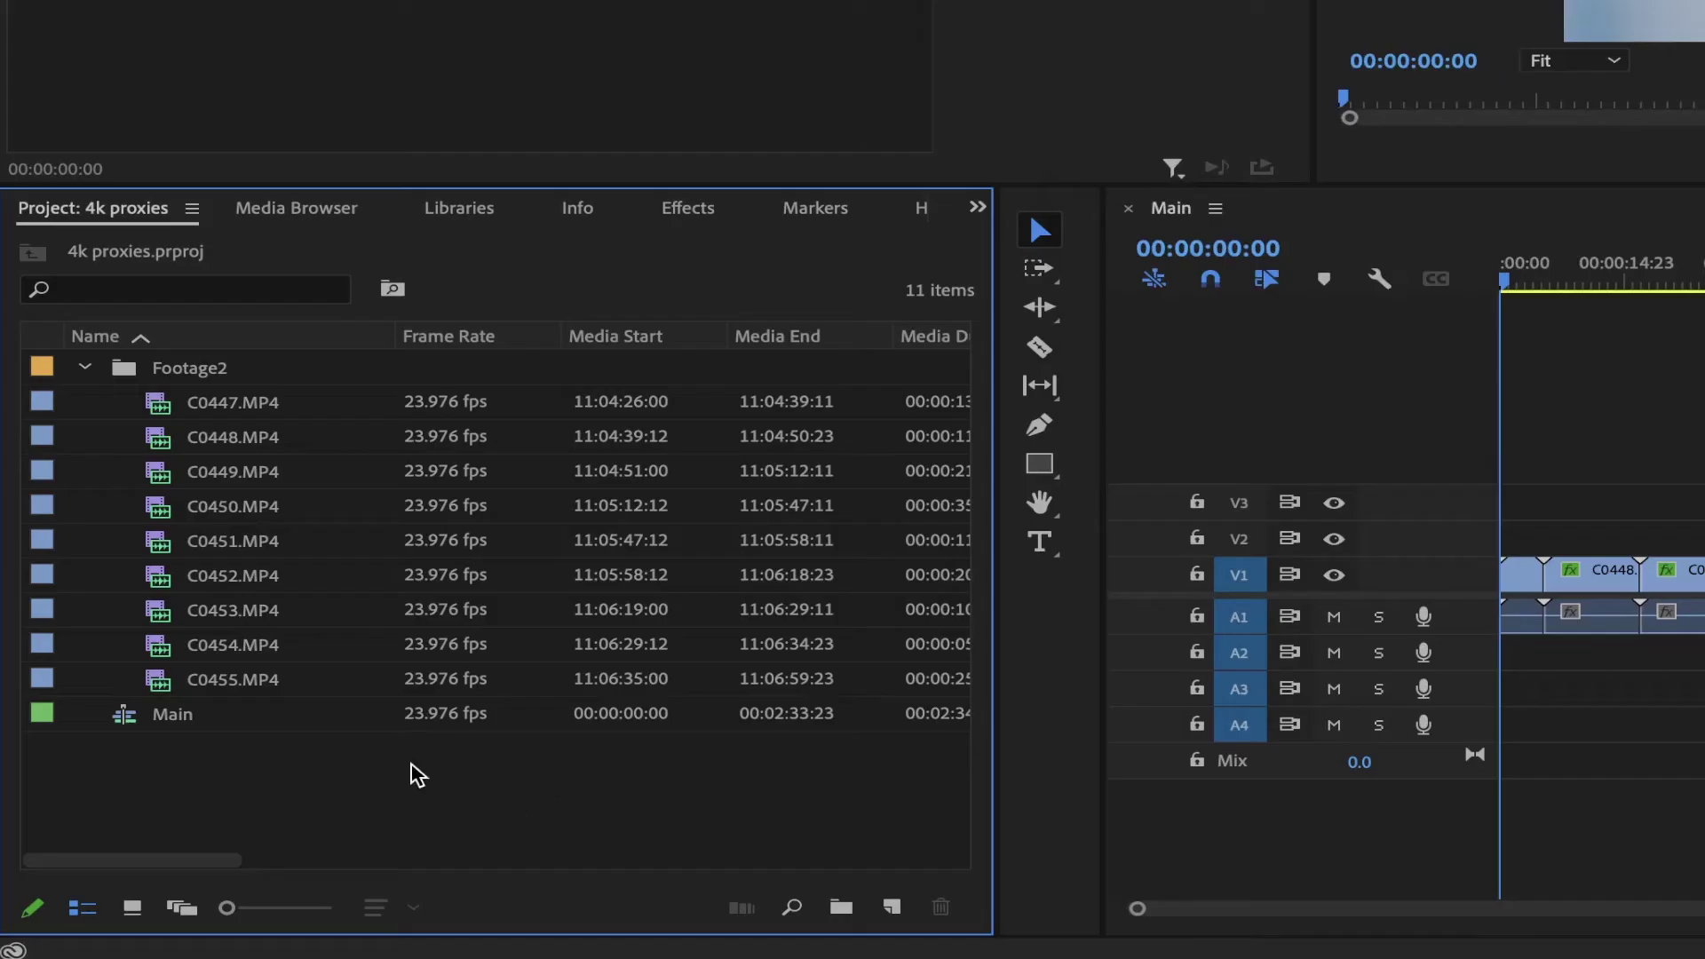
scroll(804, 624, "right", 10)
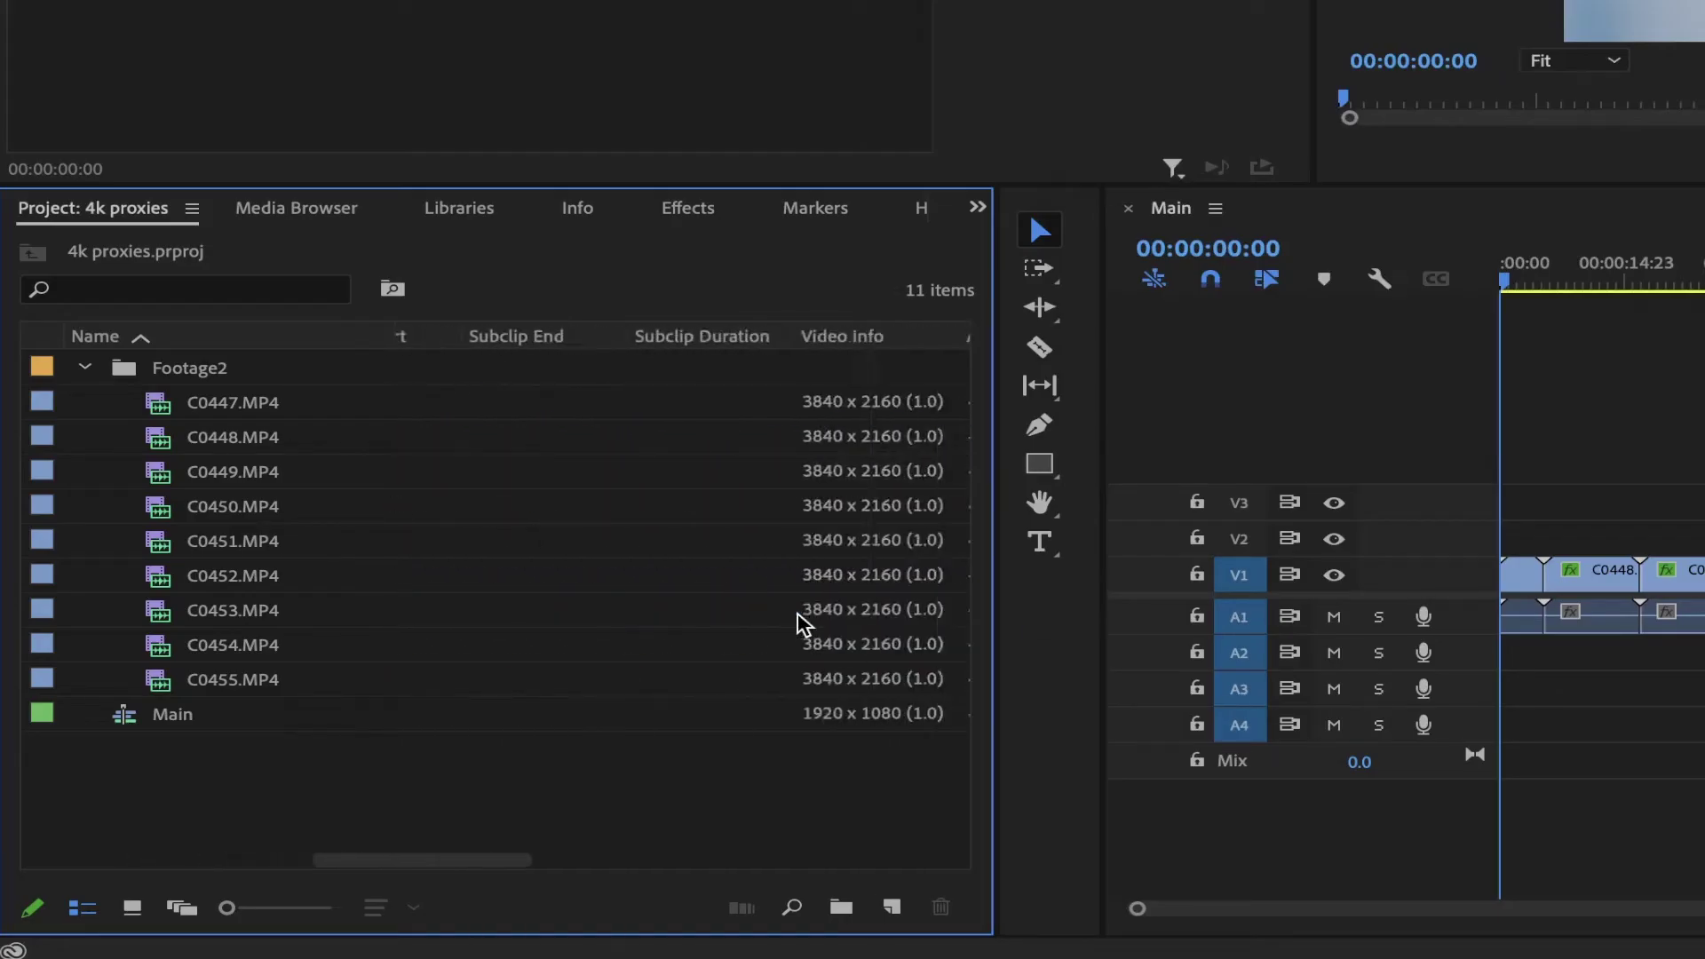
scroll(804, 624, "right", 10)
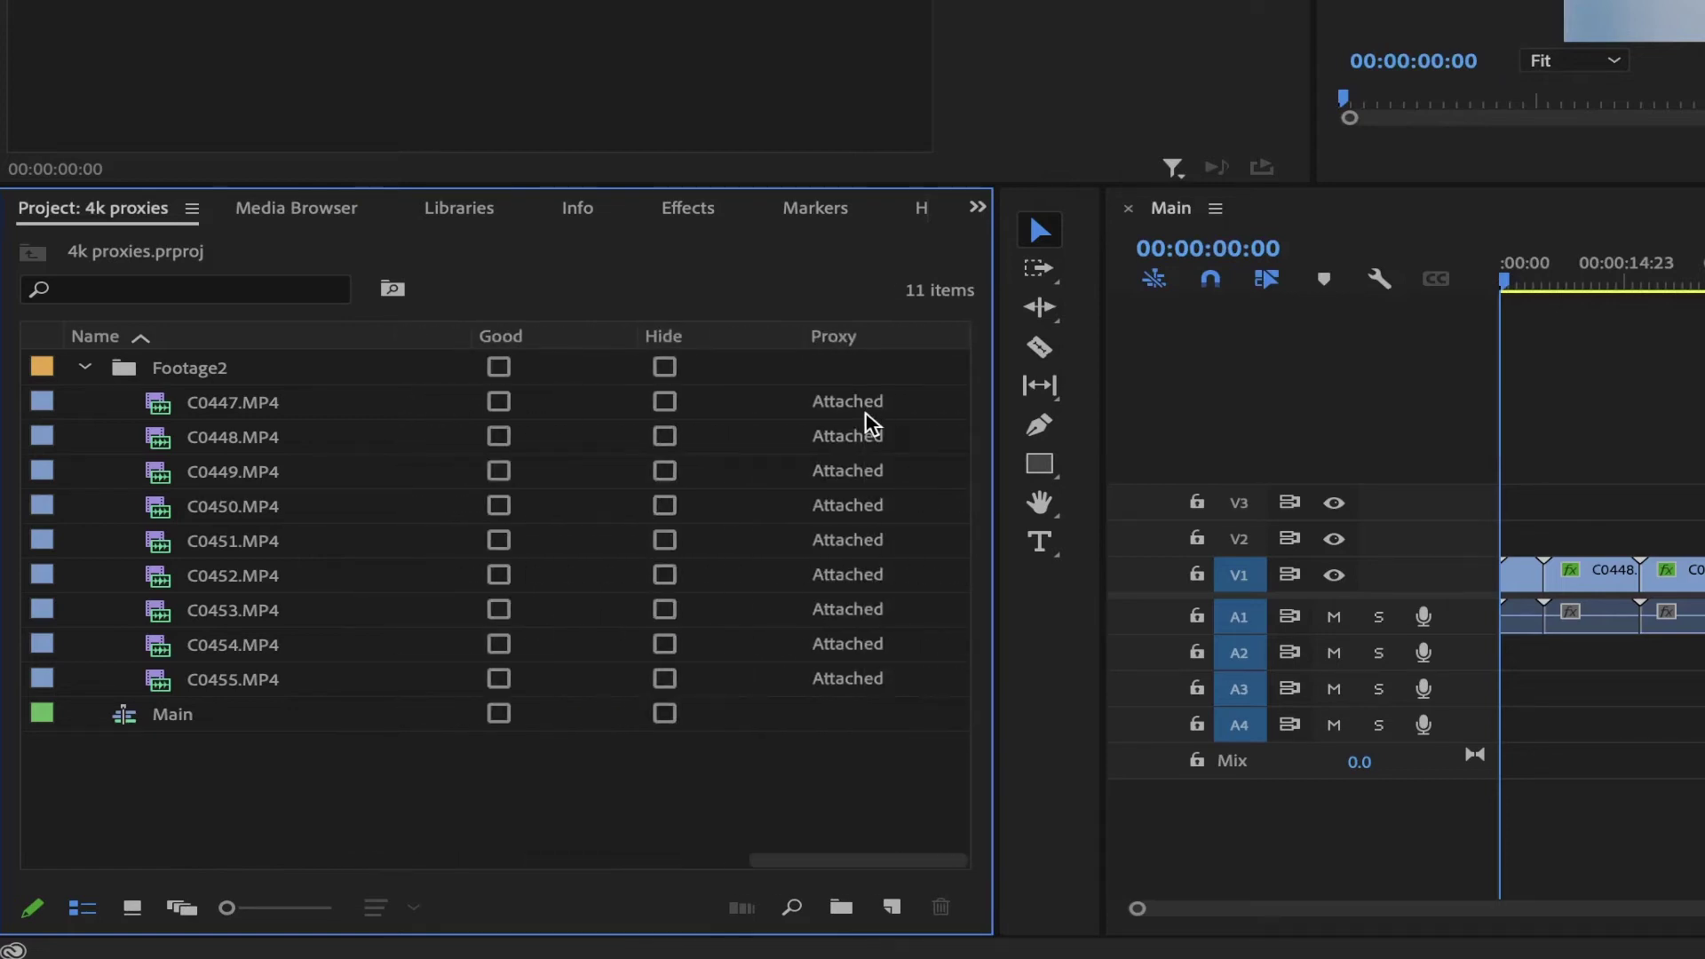
left_click(865, 414)
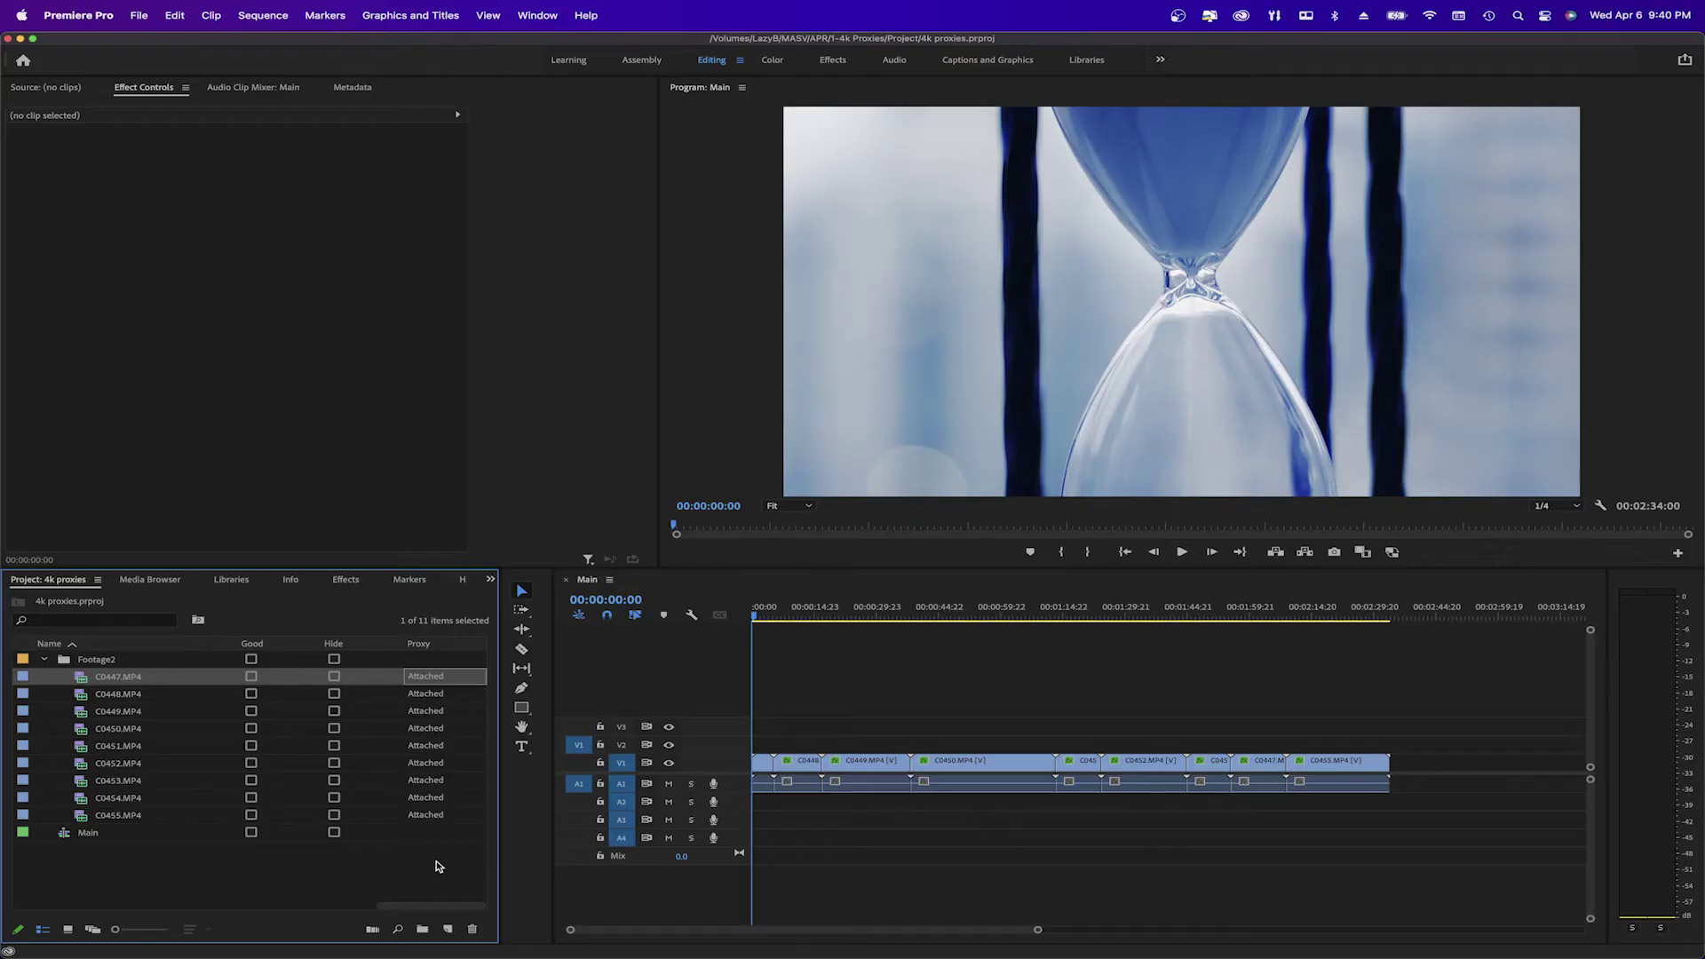
- Add the Toggle Proxies button to the Program Monitor's button bar
left_click_drag(755, 622, 921, 629)
key("Home")
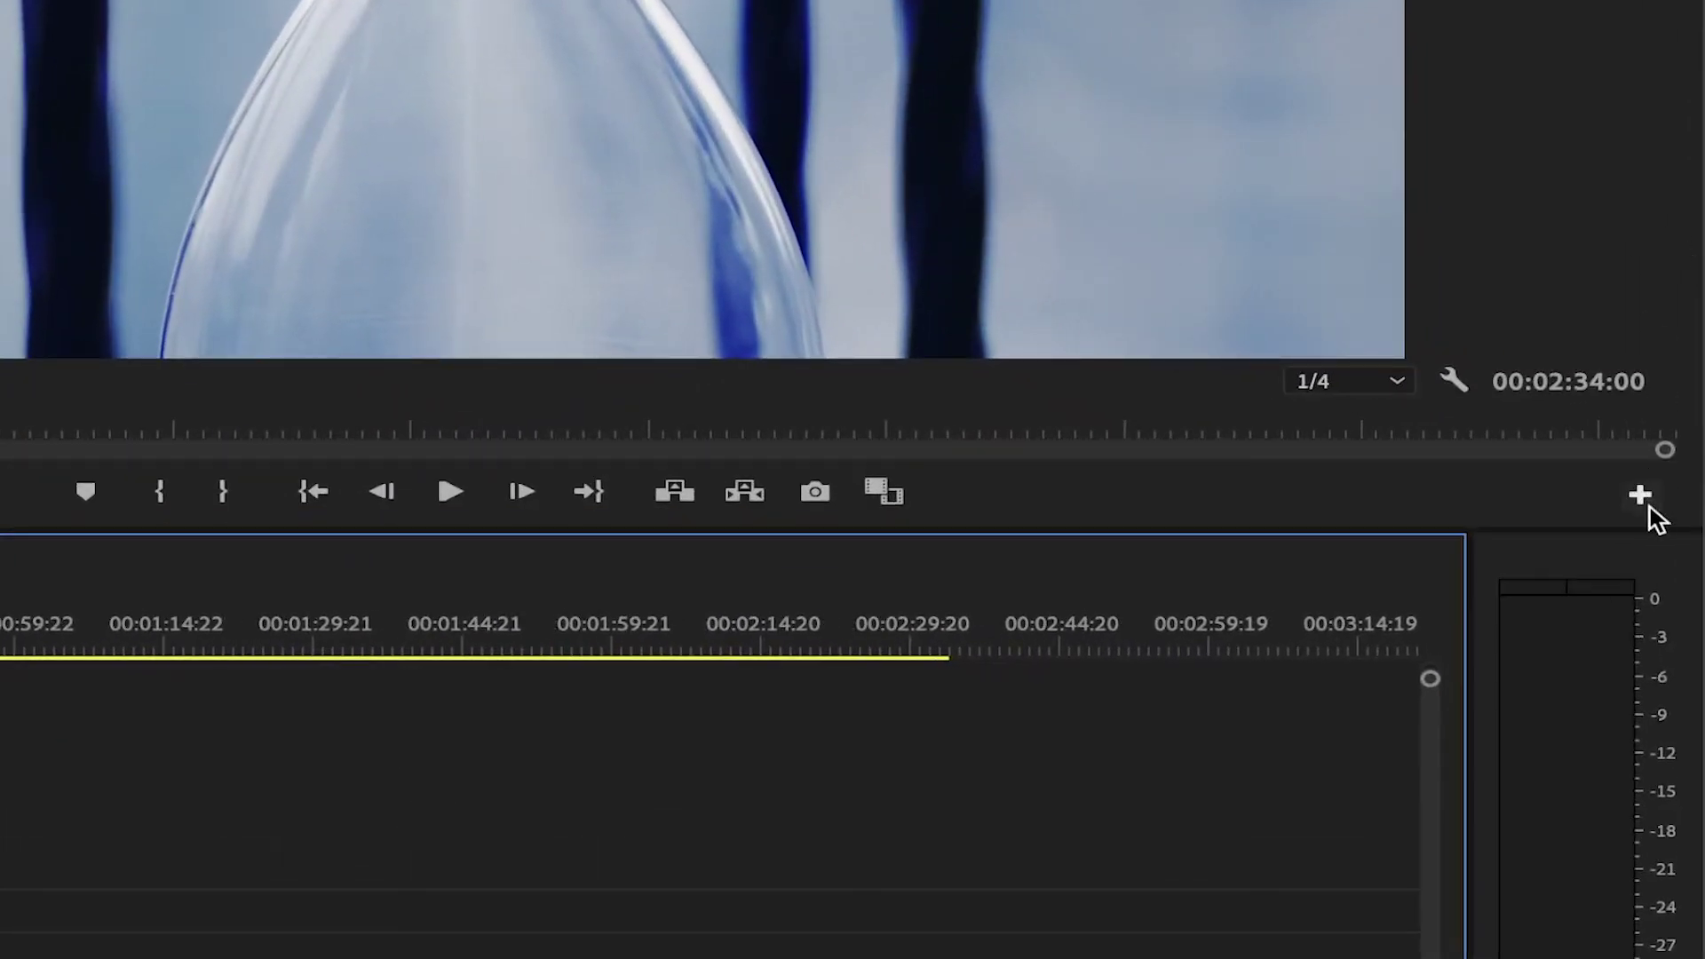
left_click(1642, 496)
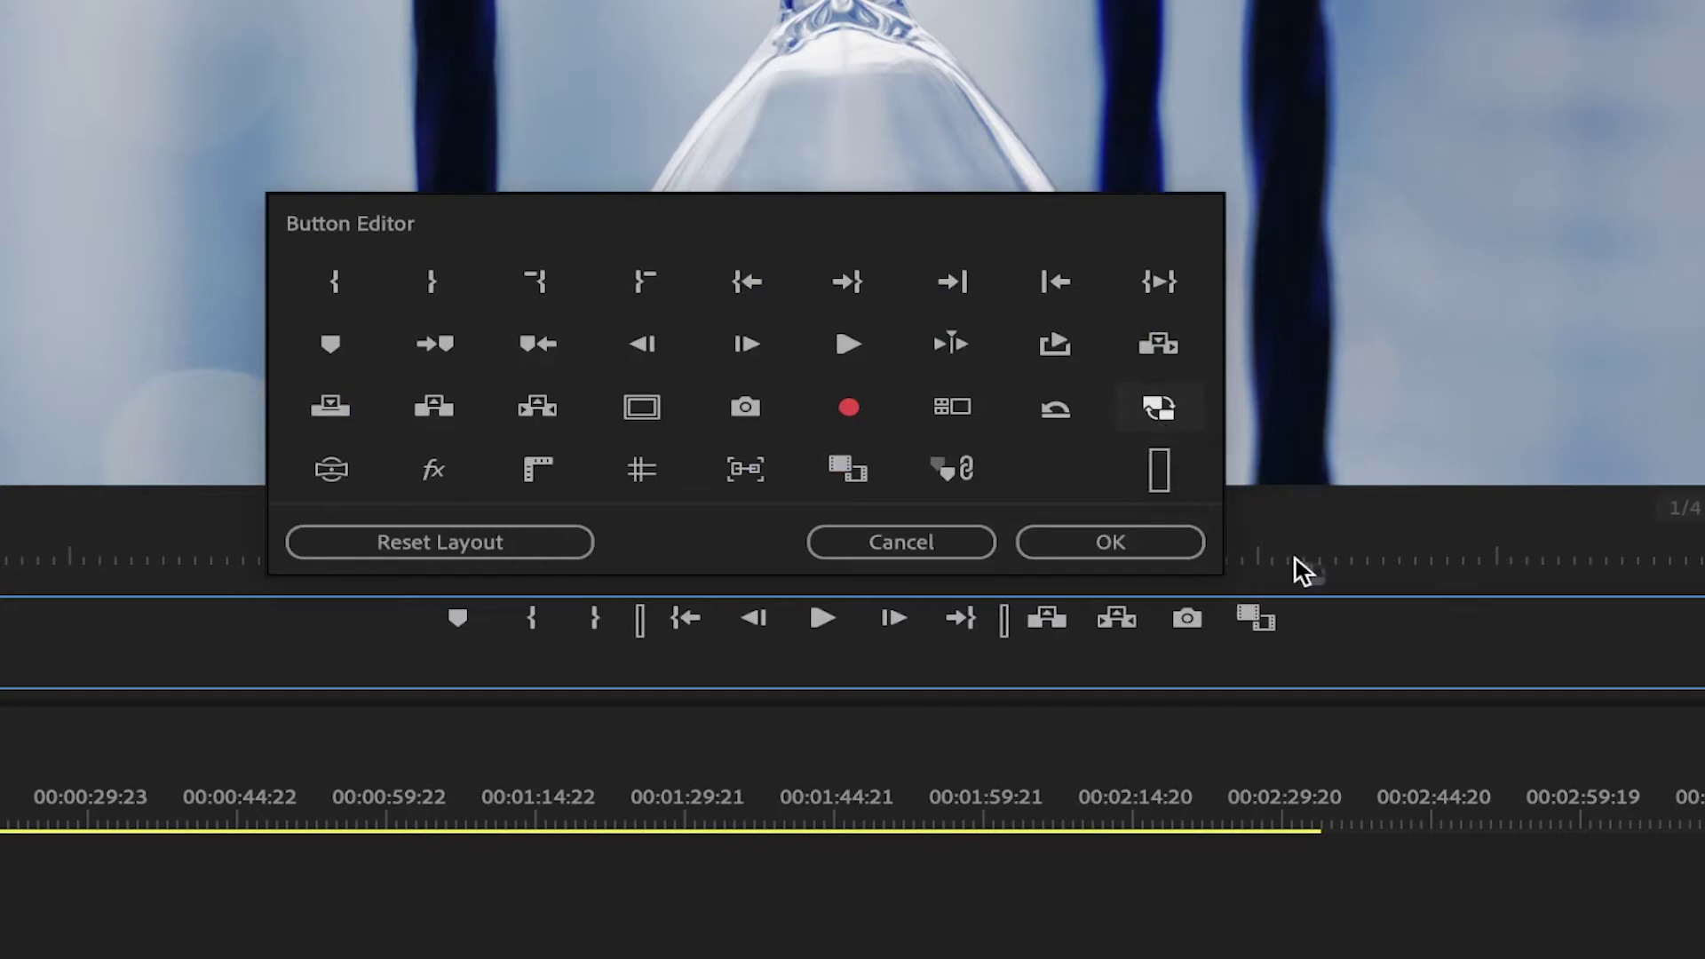
left_click(1151, 541)
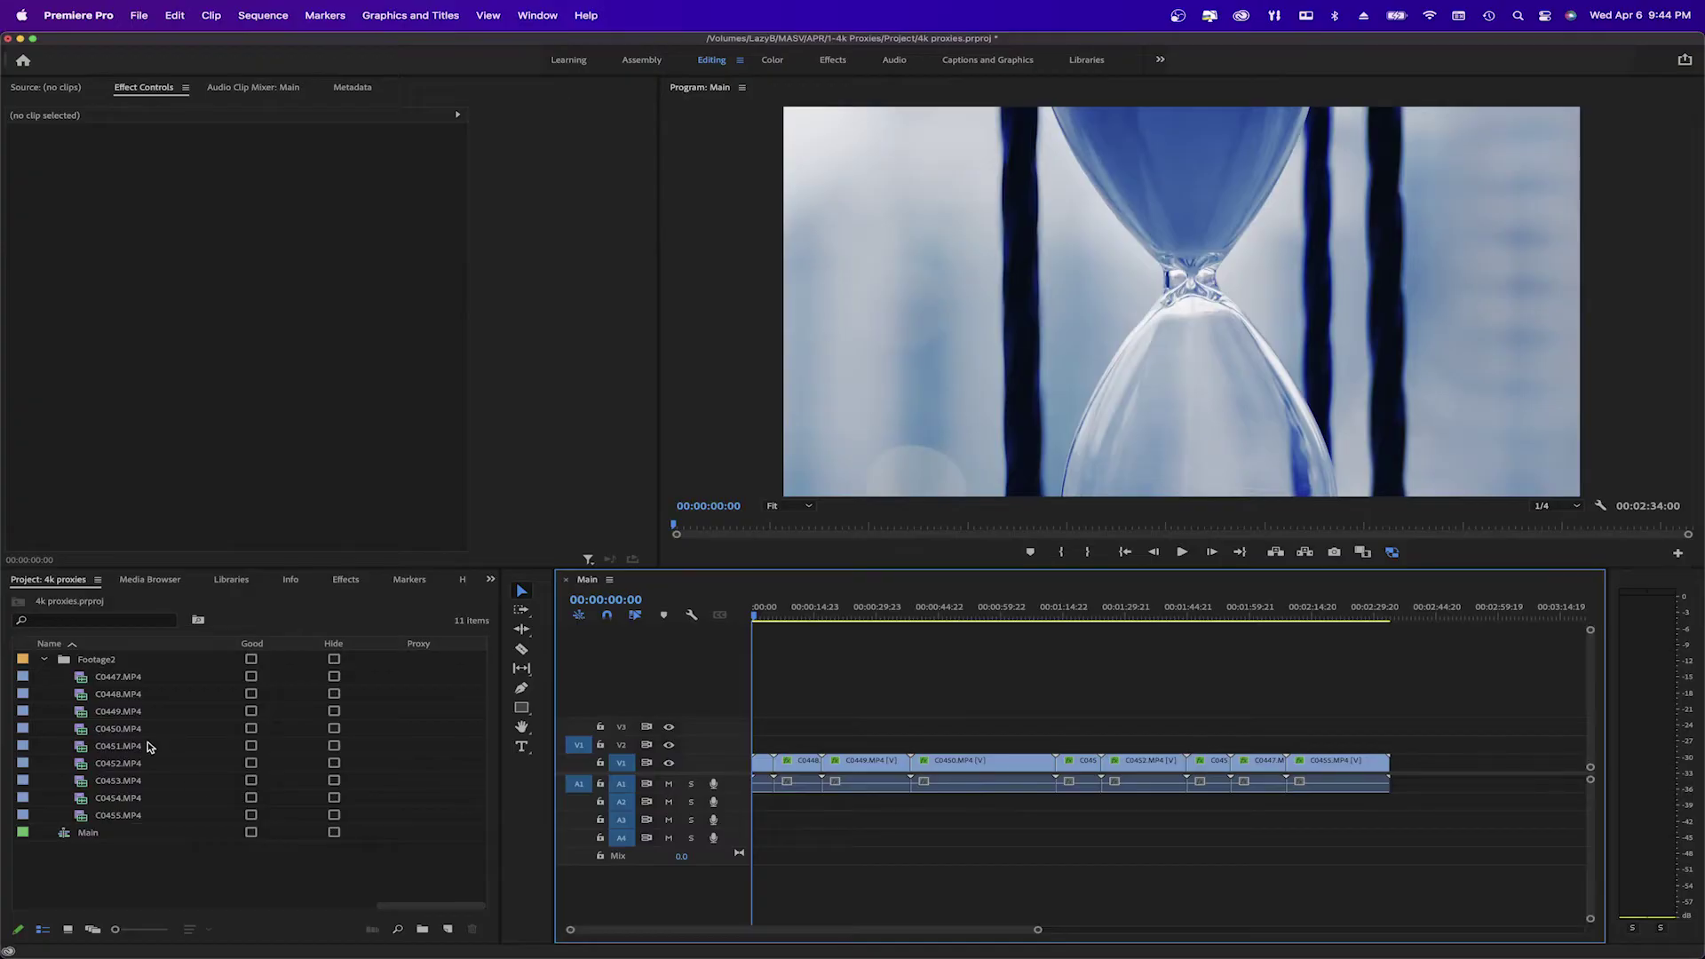
- Attach the proxy file C0447S03.MP4 to C0447.MP4 for the selected clips C0447–C0455
left_click(123, 679)
left_click(127, 818, "shift")
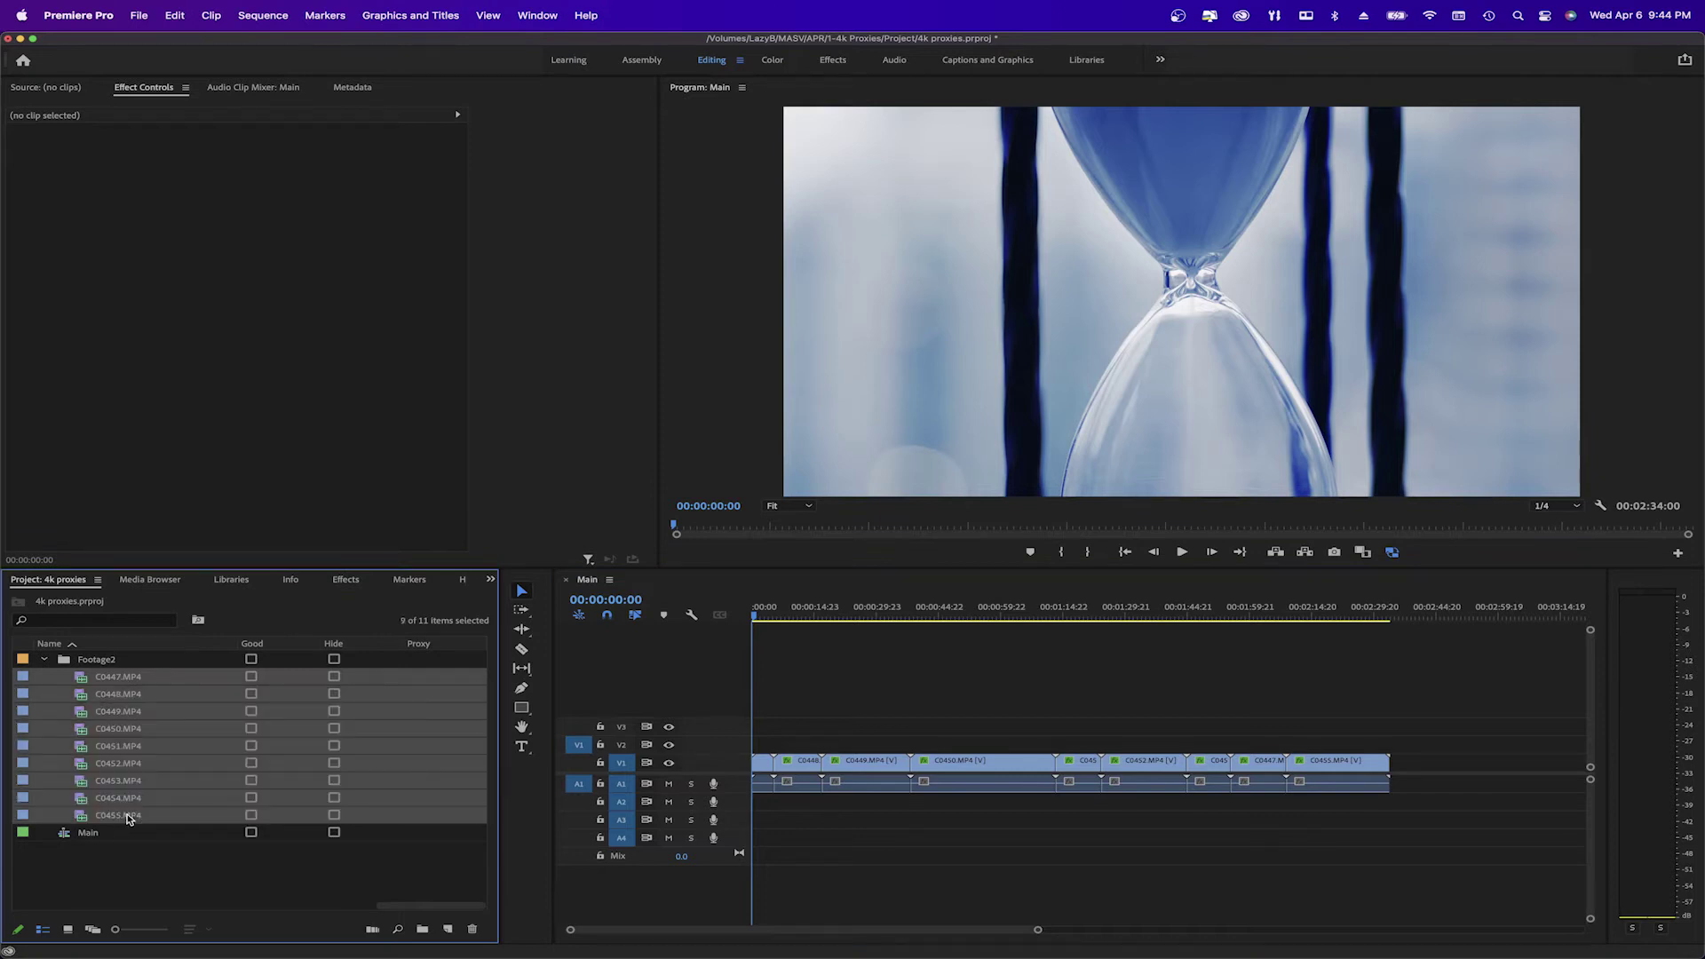
right_click(114, 764)
mouse_move(267, 769)
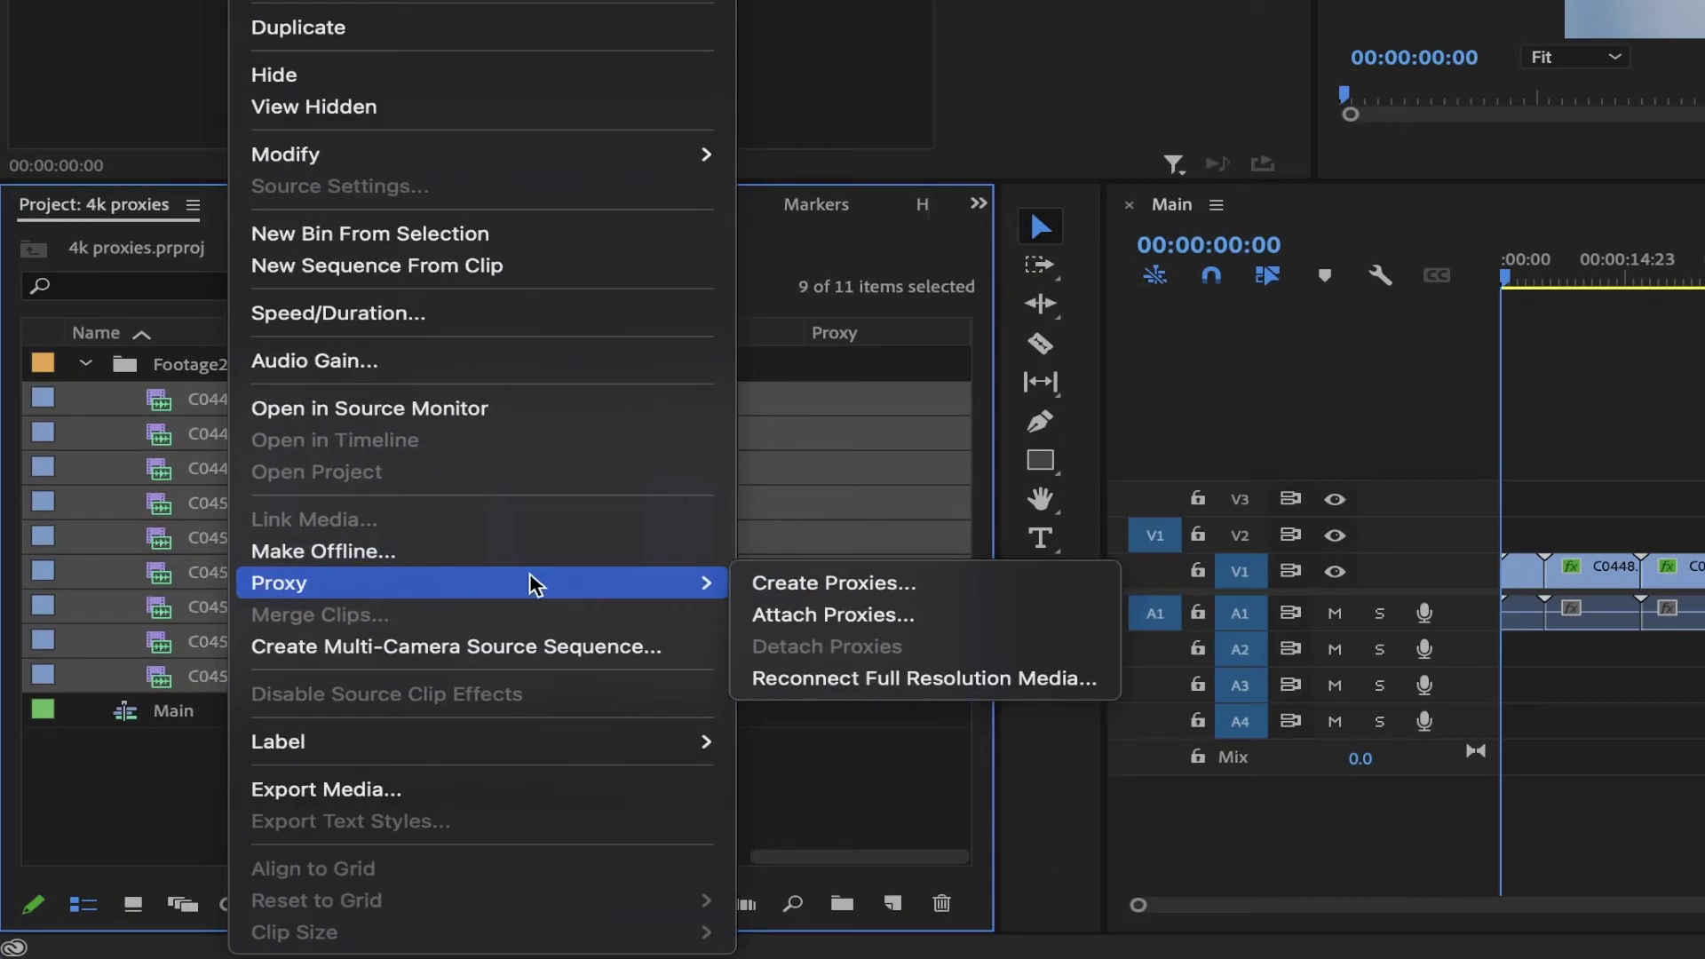
left_click(926, 629)
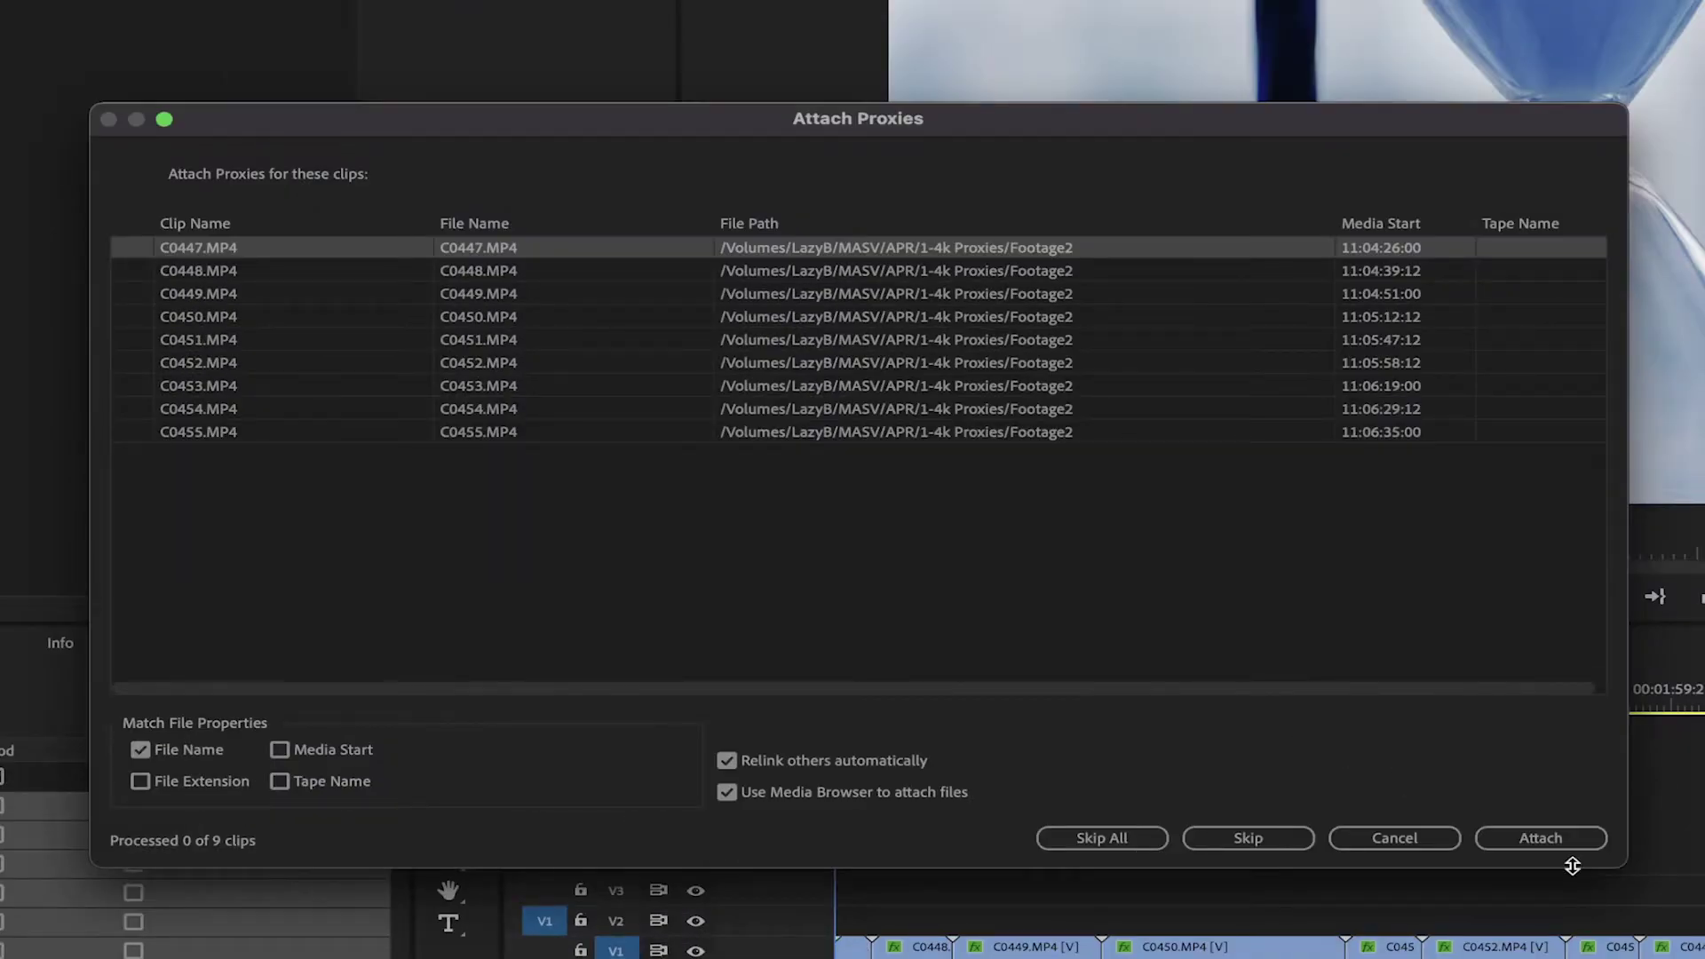
left_click(1545, 838)
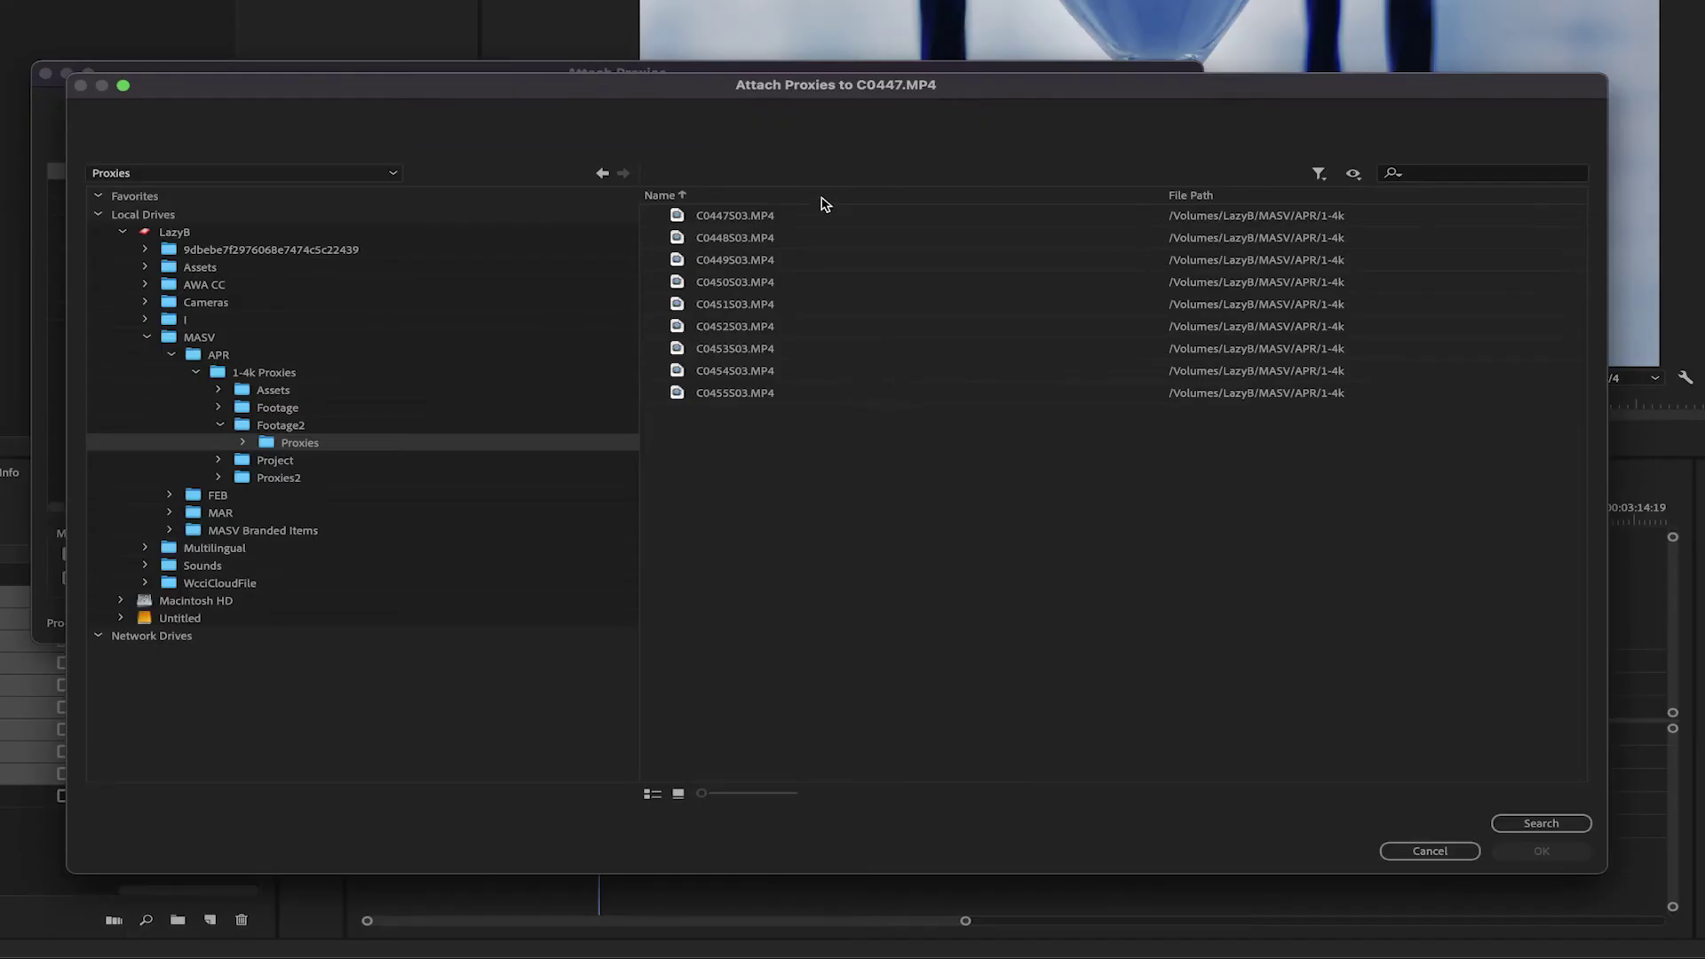
left_click(773, 217)
left_click(1541, 851)
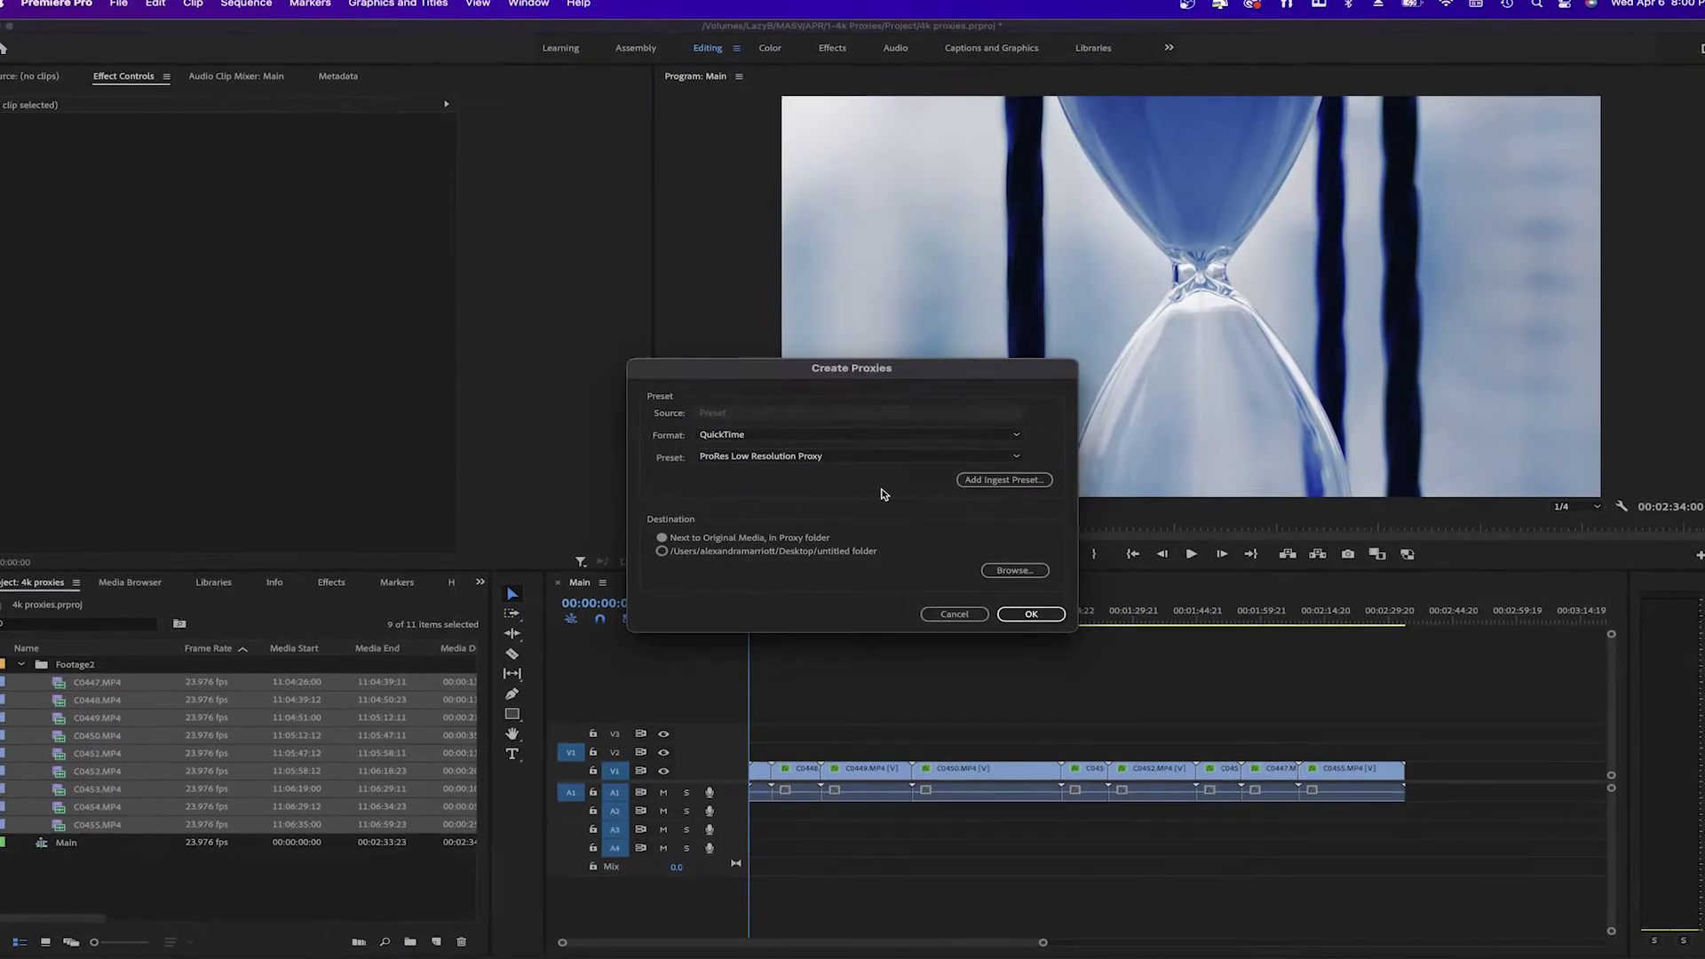
- Switch the proxy format from H.264 back to QuickTime and browse the proxy presets
left_click(866, 437)
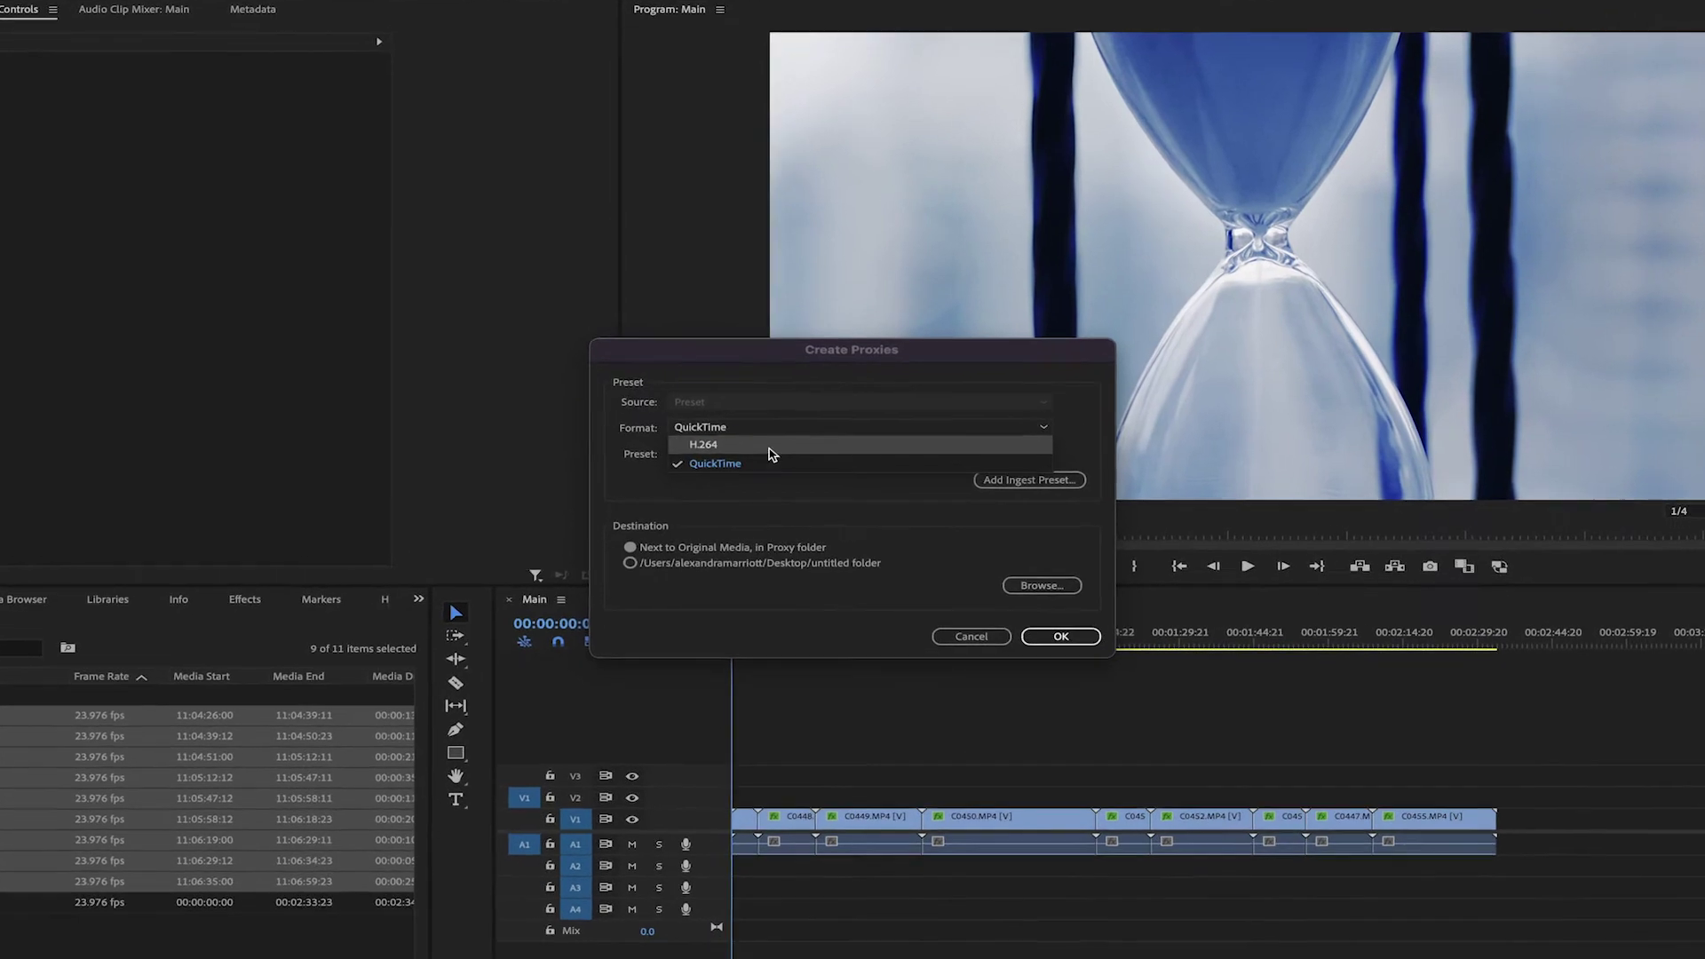
left_click(772, 444)
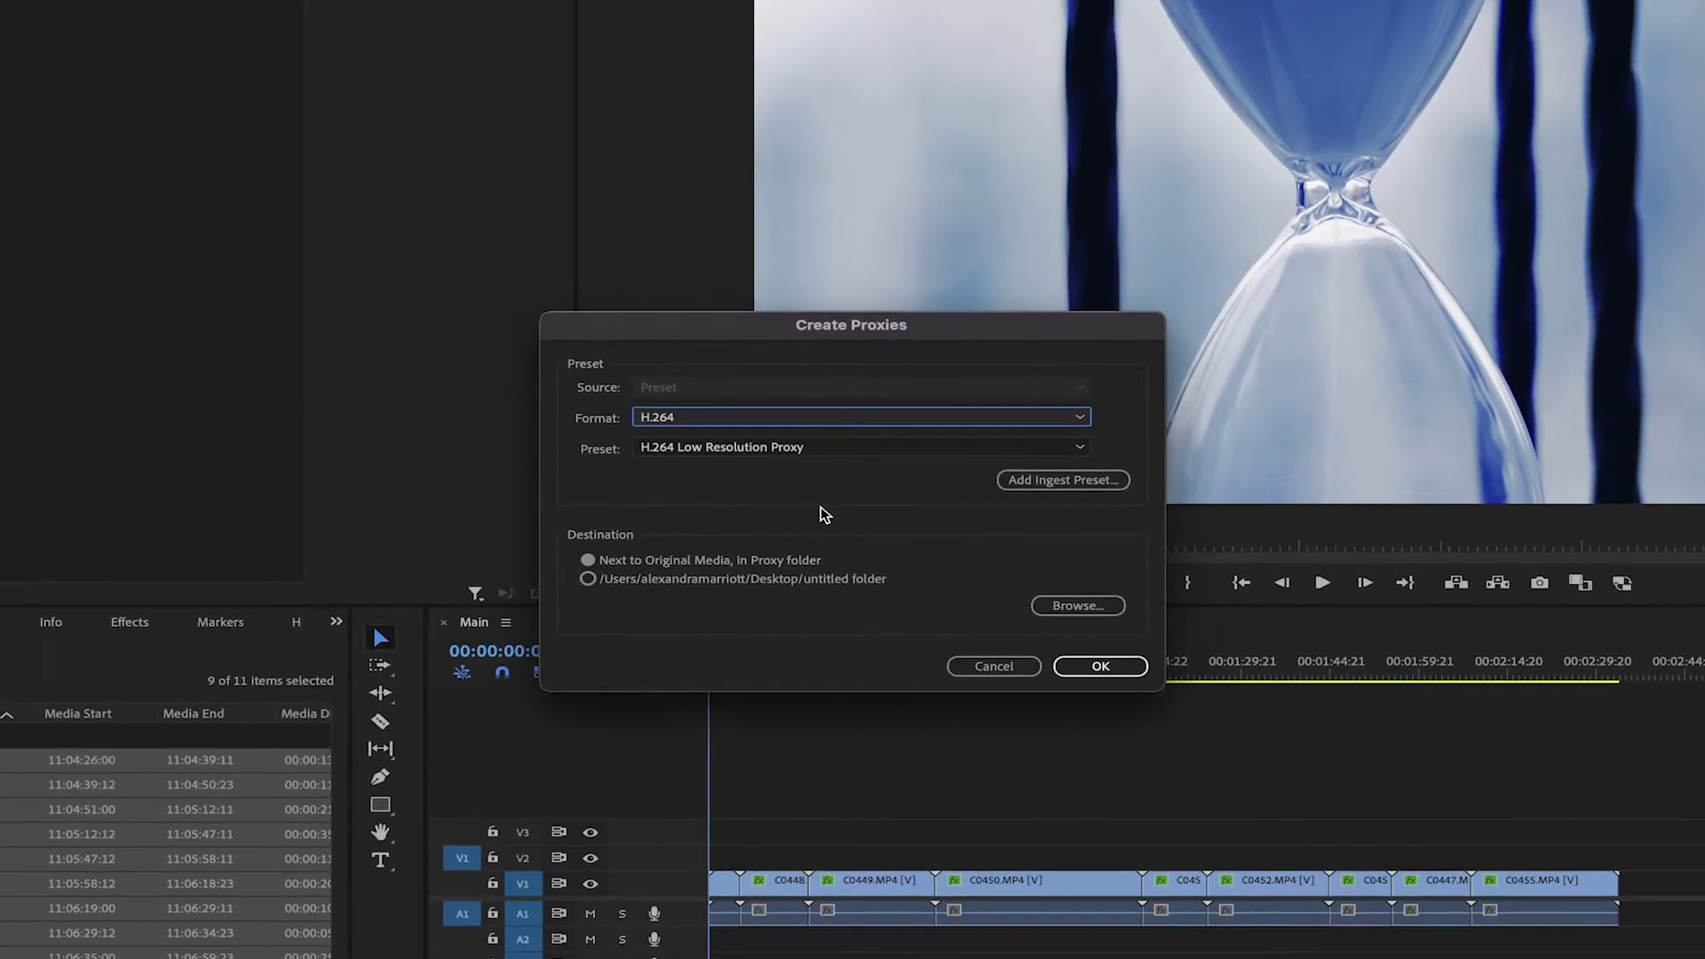
left_click(786, 418)
left_click(727, 466)
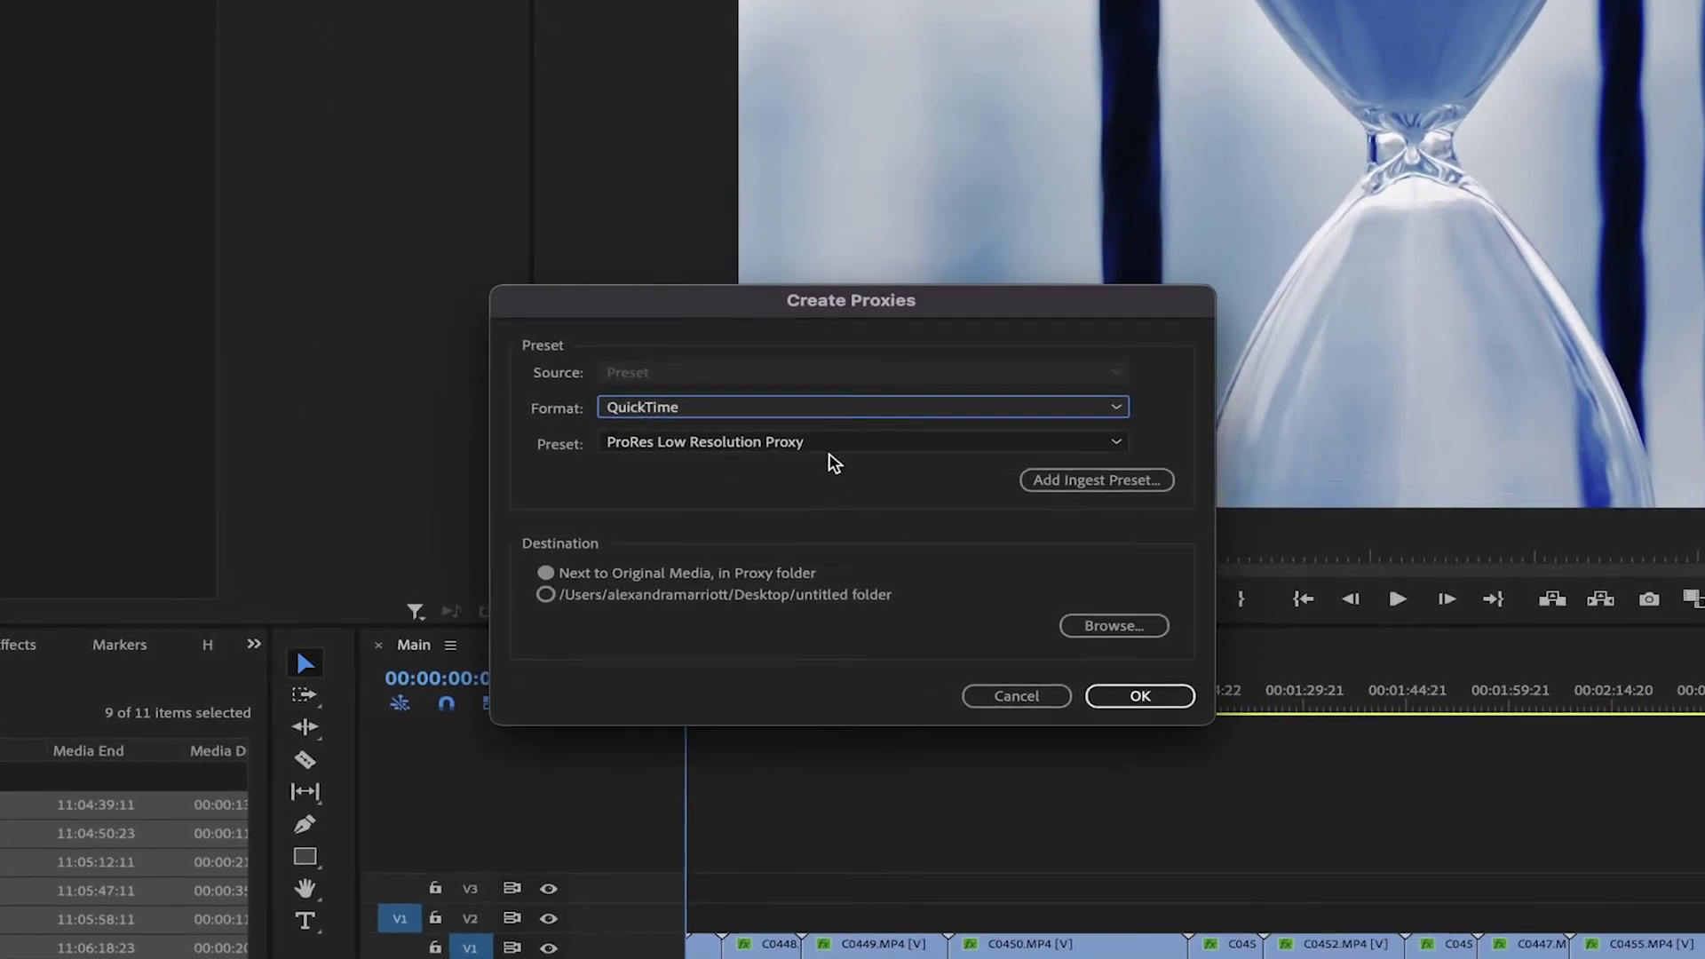
left_click(815, 442)
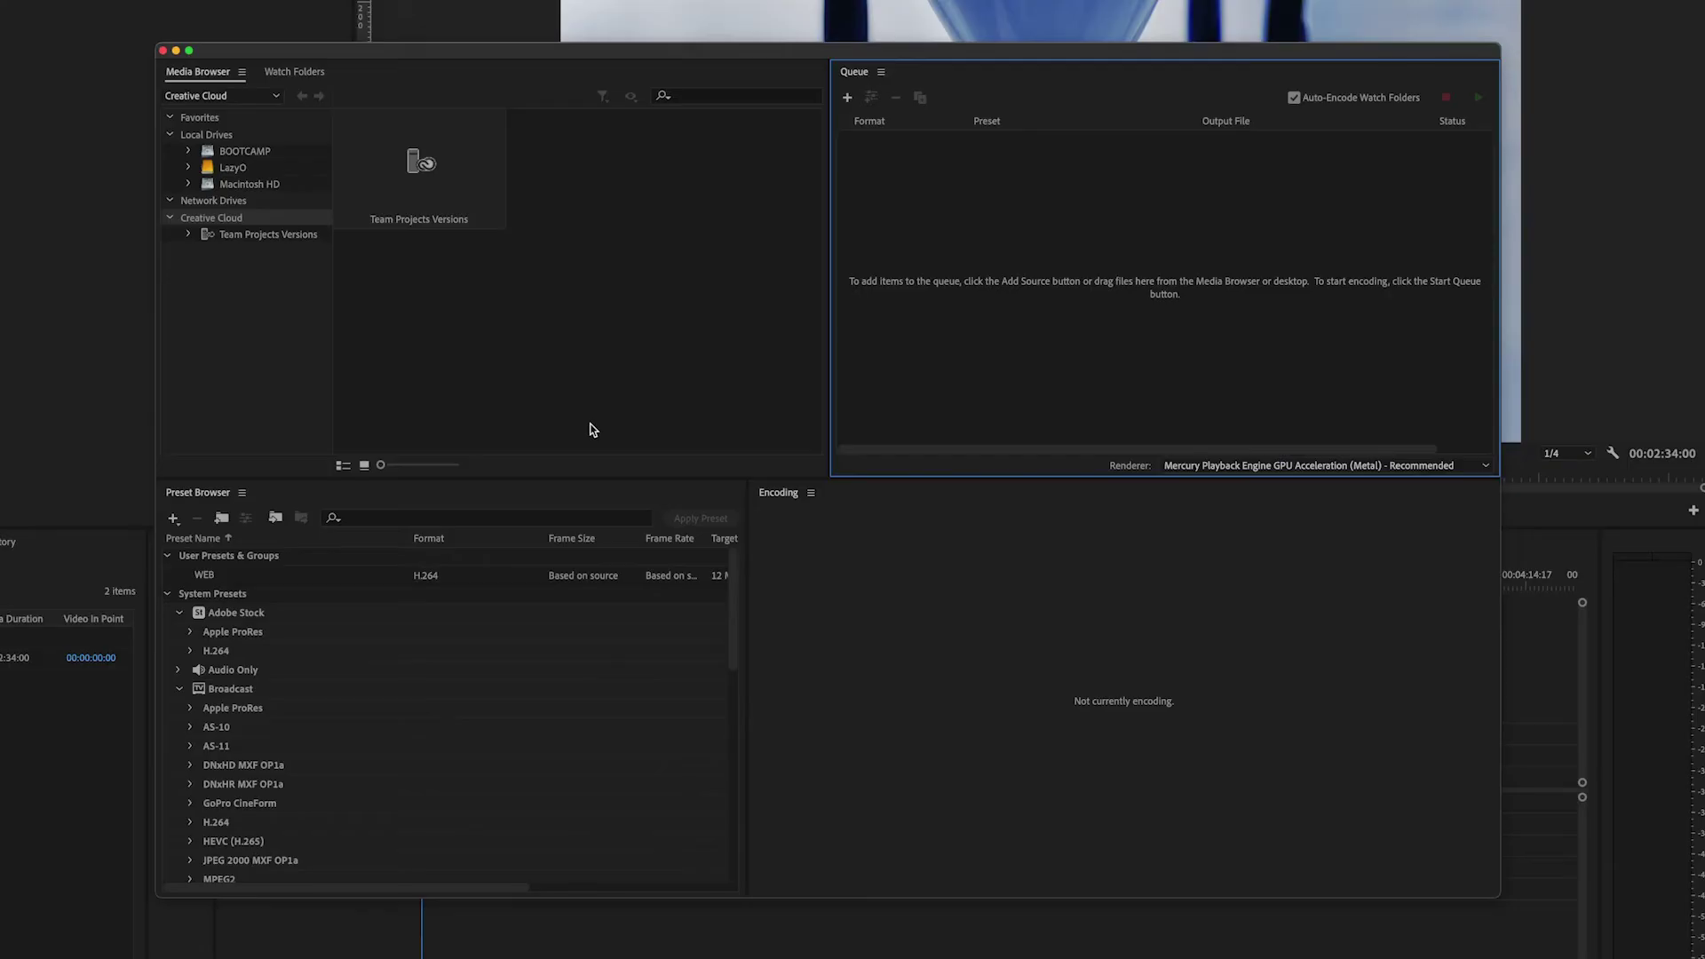
- Create a new QuickTime encoding preset with Apple ProRes 422 Proxy at 1280x720
left_click(173, 518)
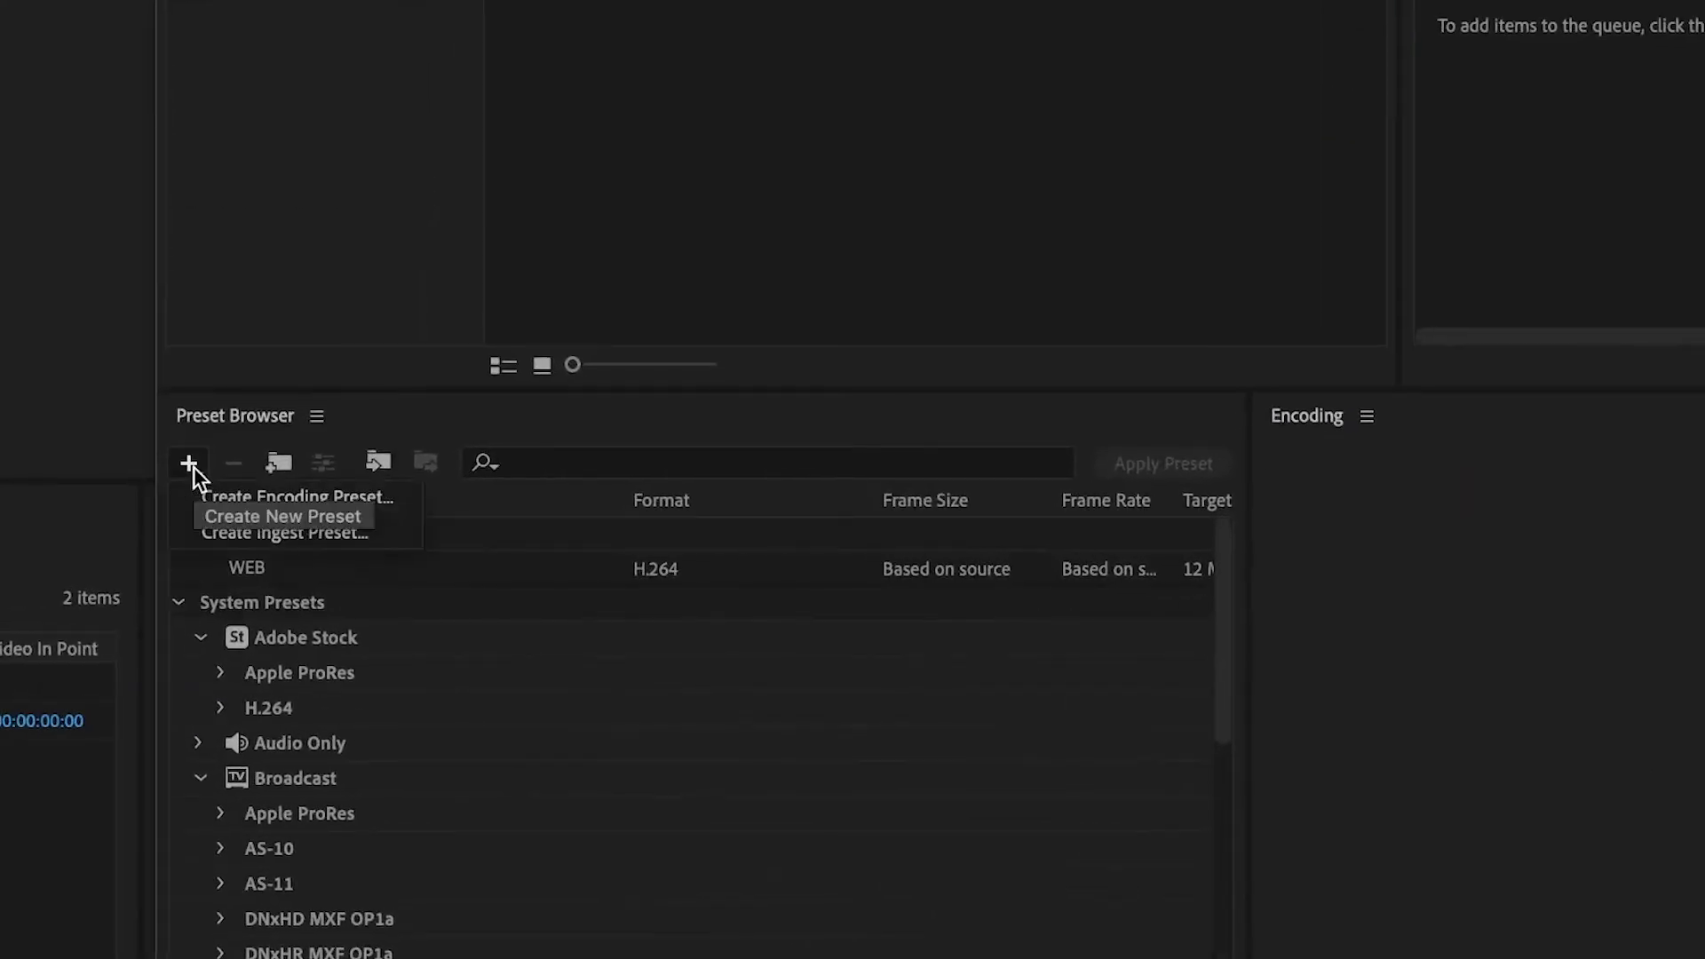
left_click(393, 503)
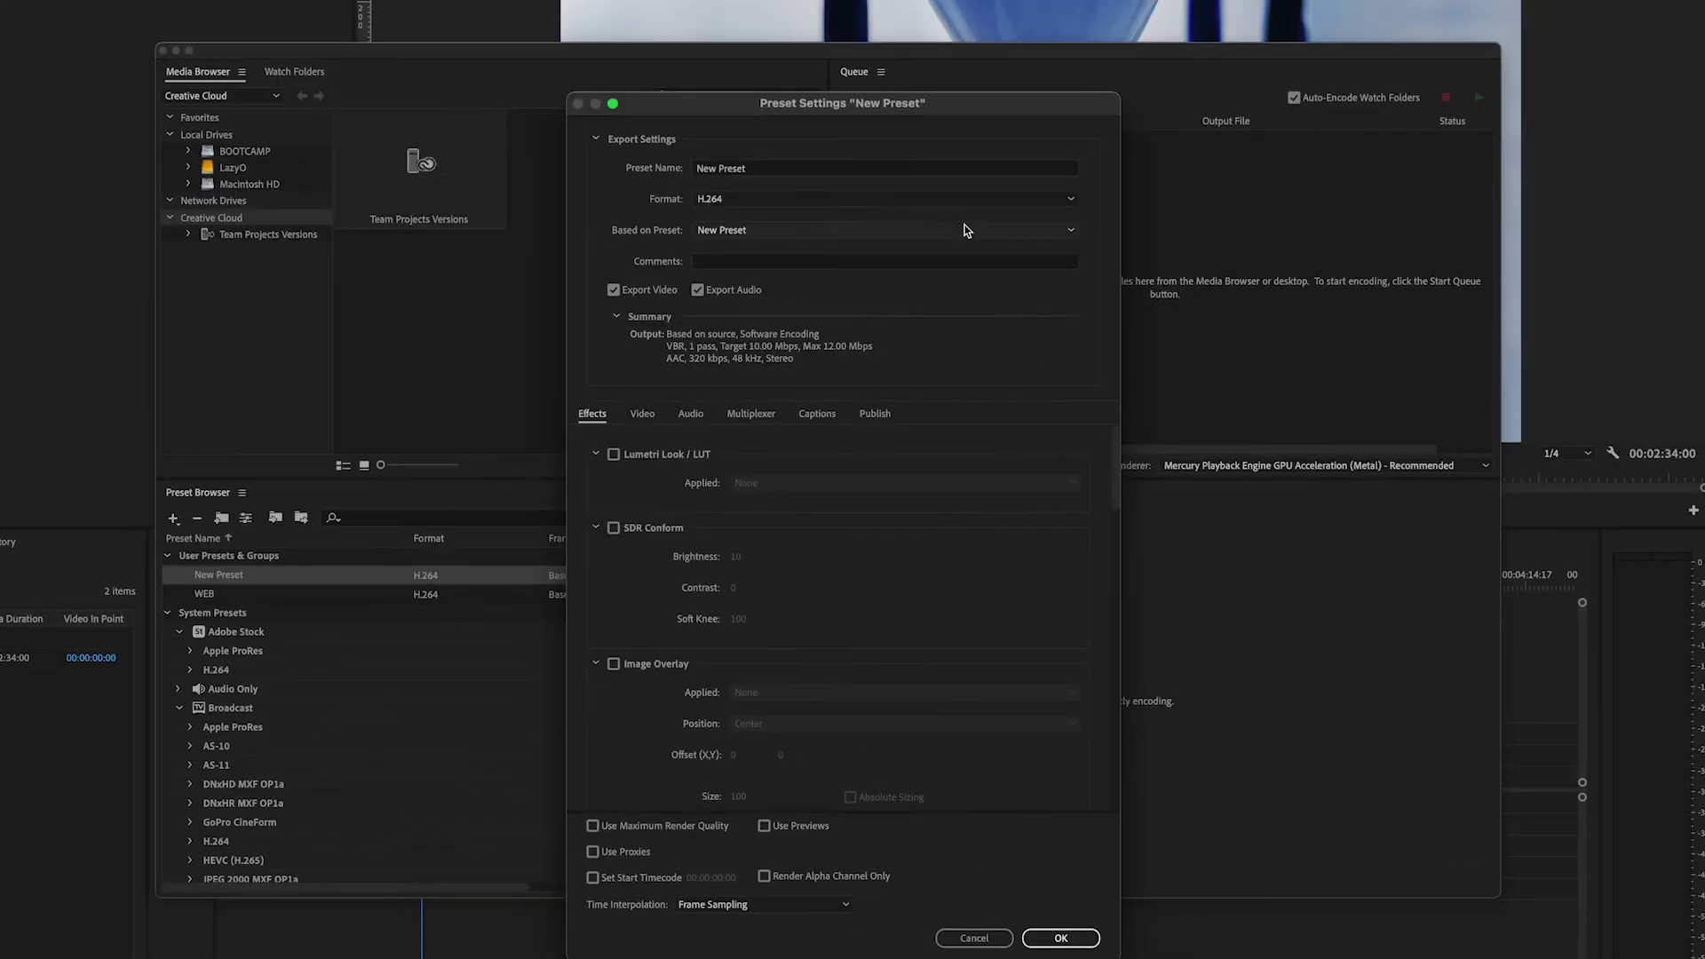
left_click(813, 198)
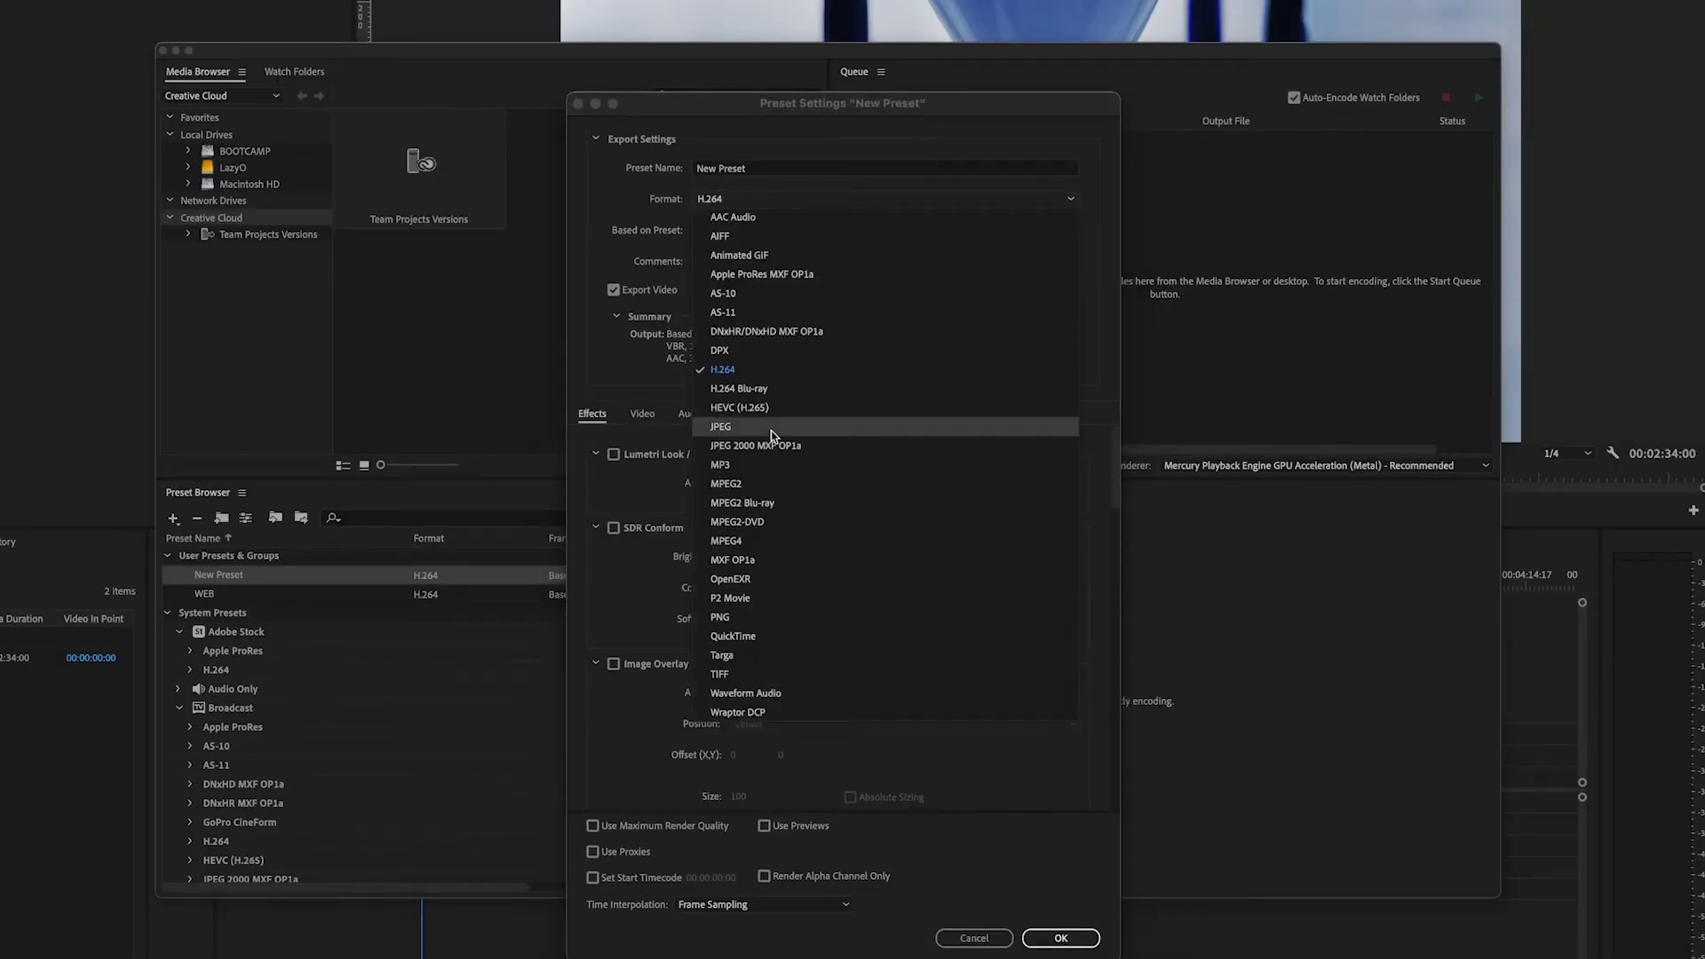
left_click(778, 634)
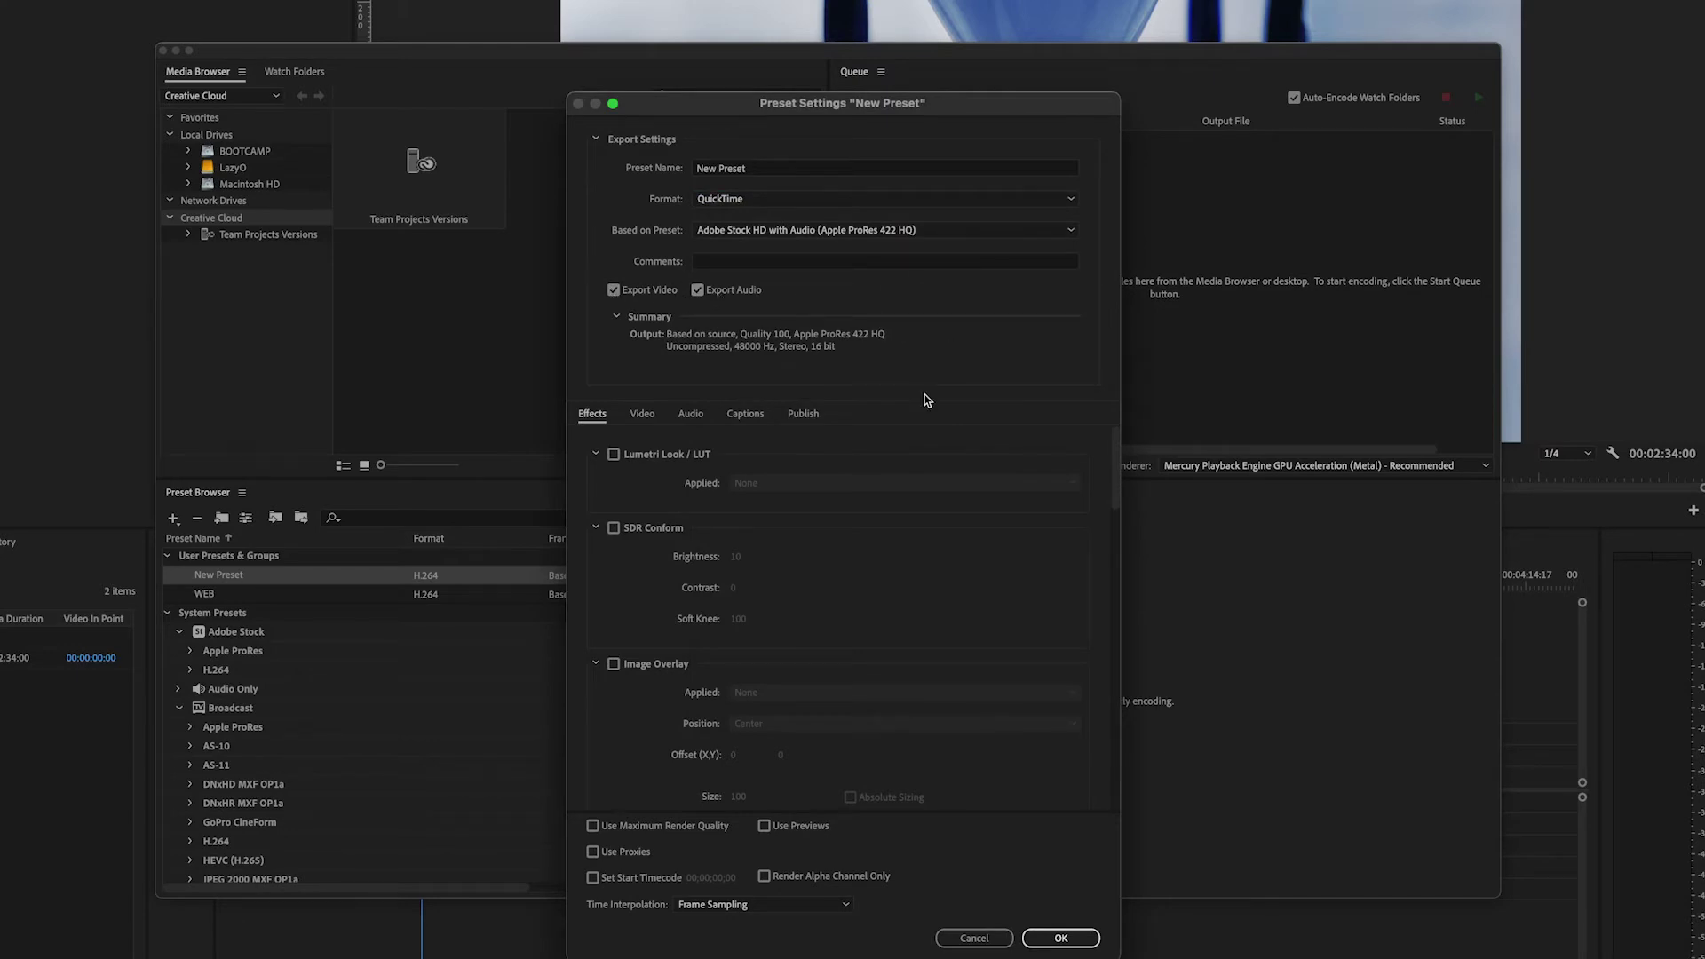
left_click(642, 413)
left_click(798, 484)
left_click(867, 578)
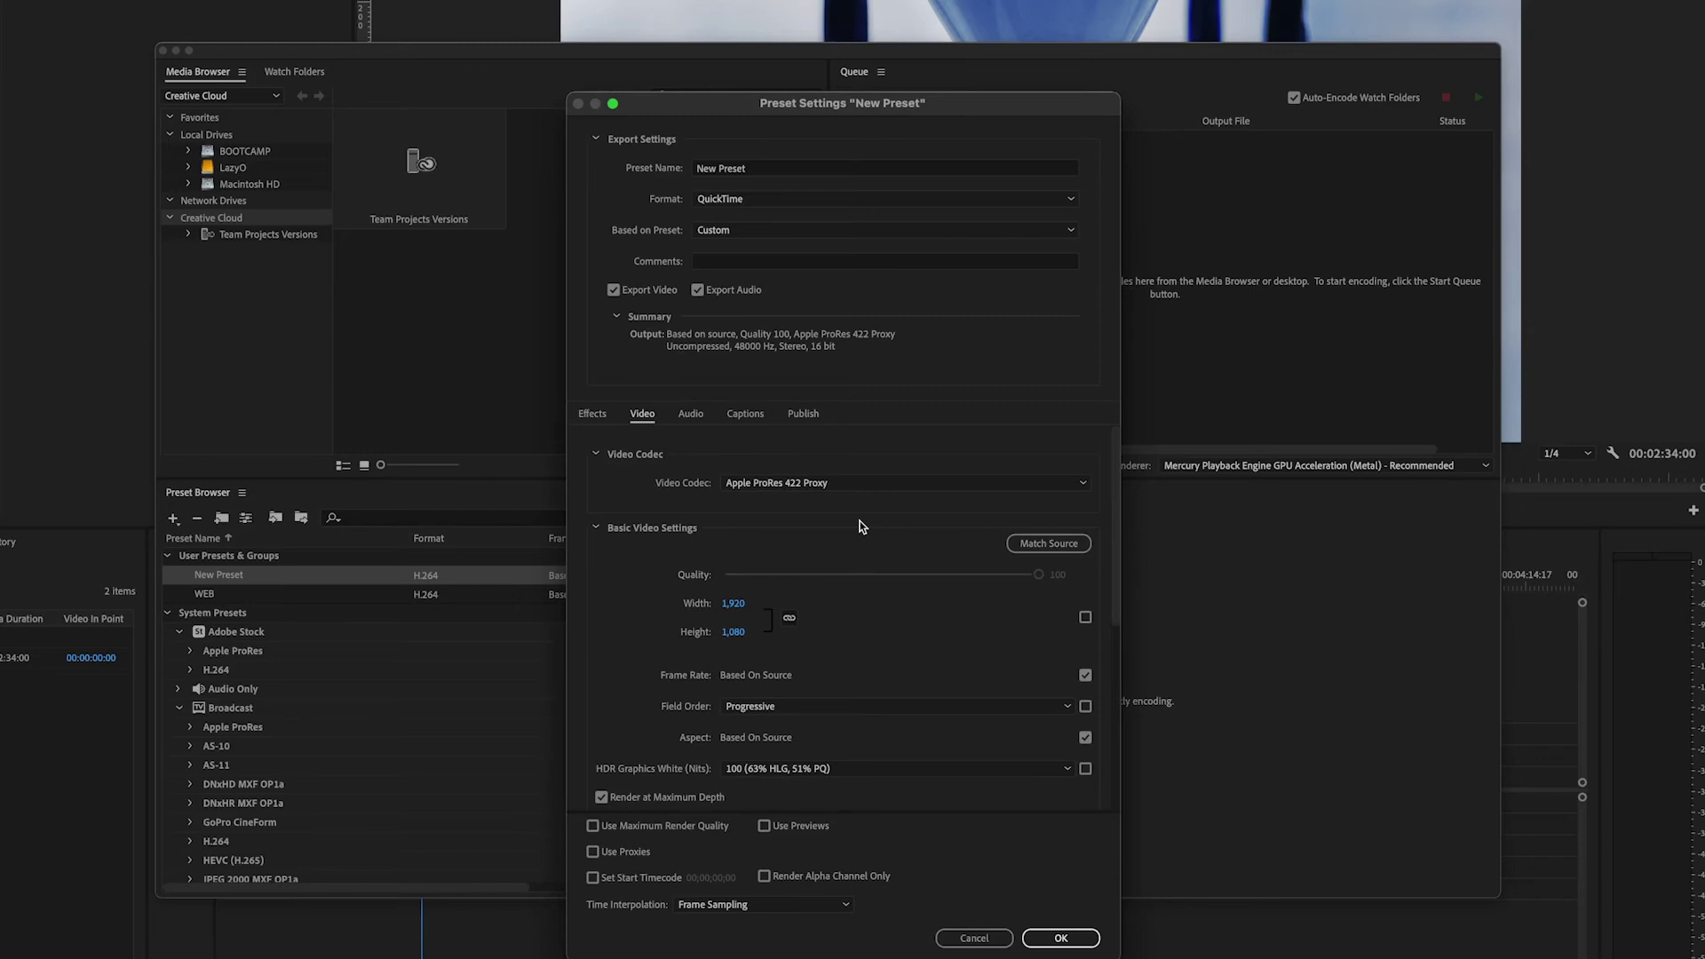
left_click(733, 632)
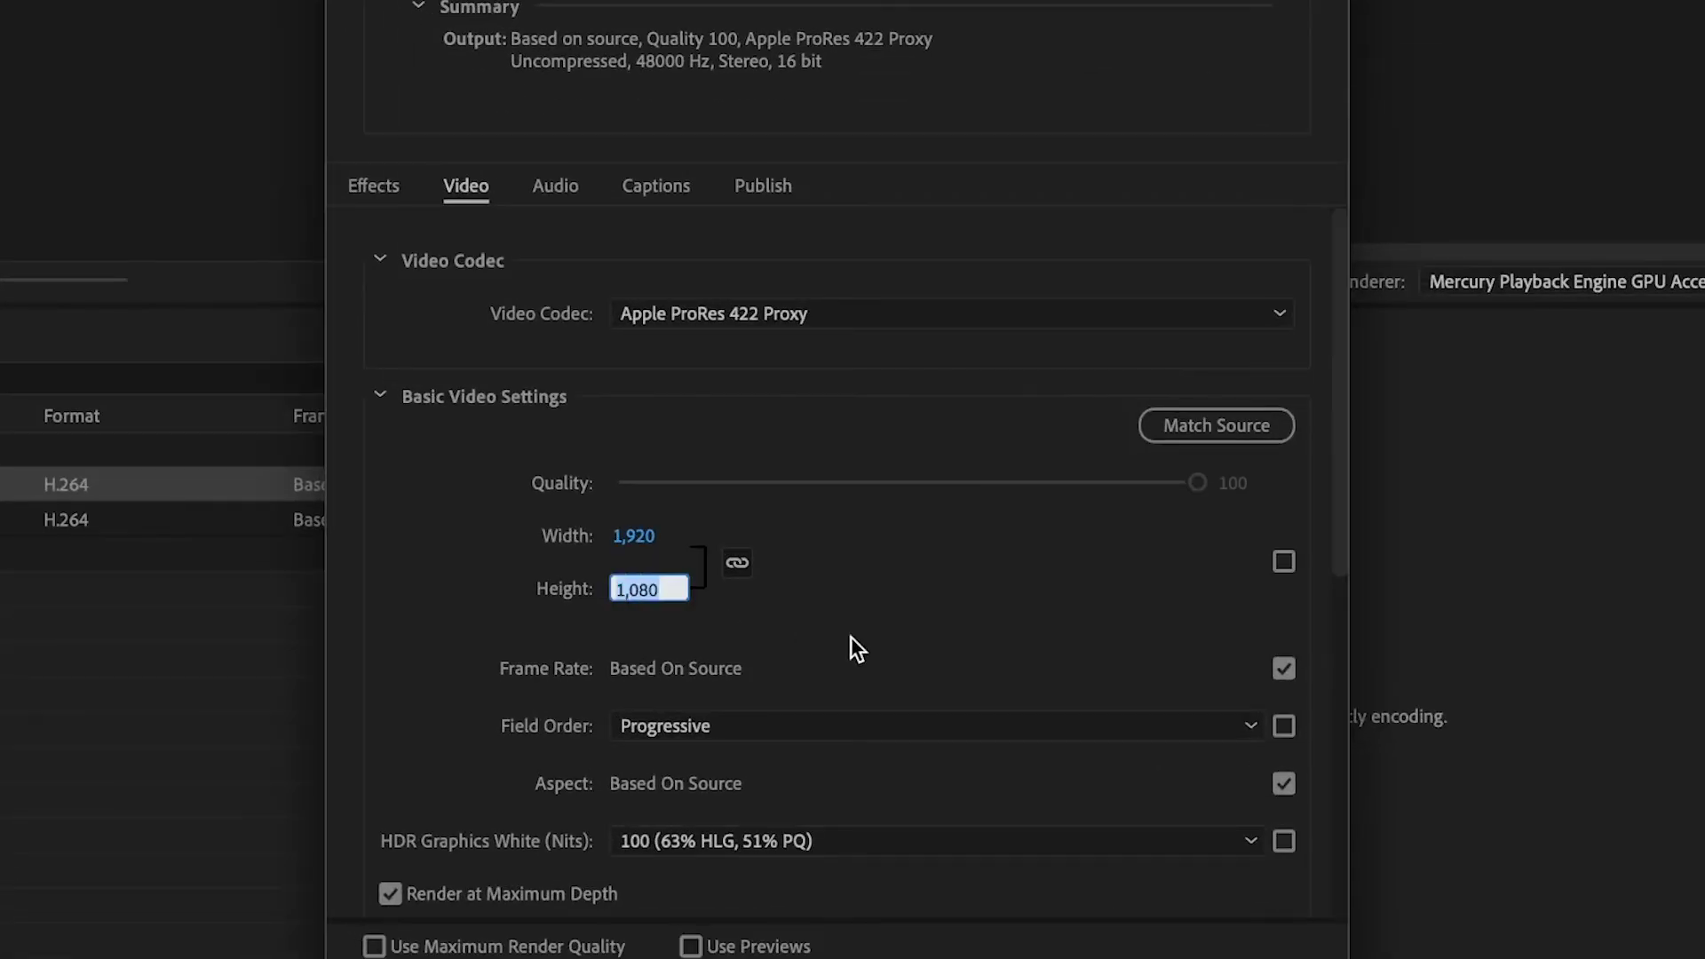
type("720")
key("Return")
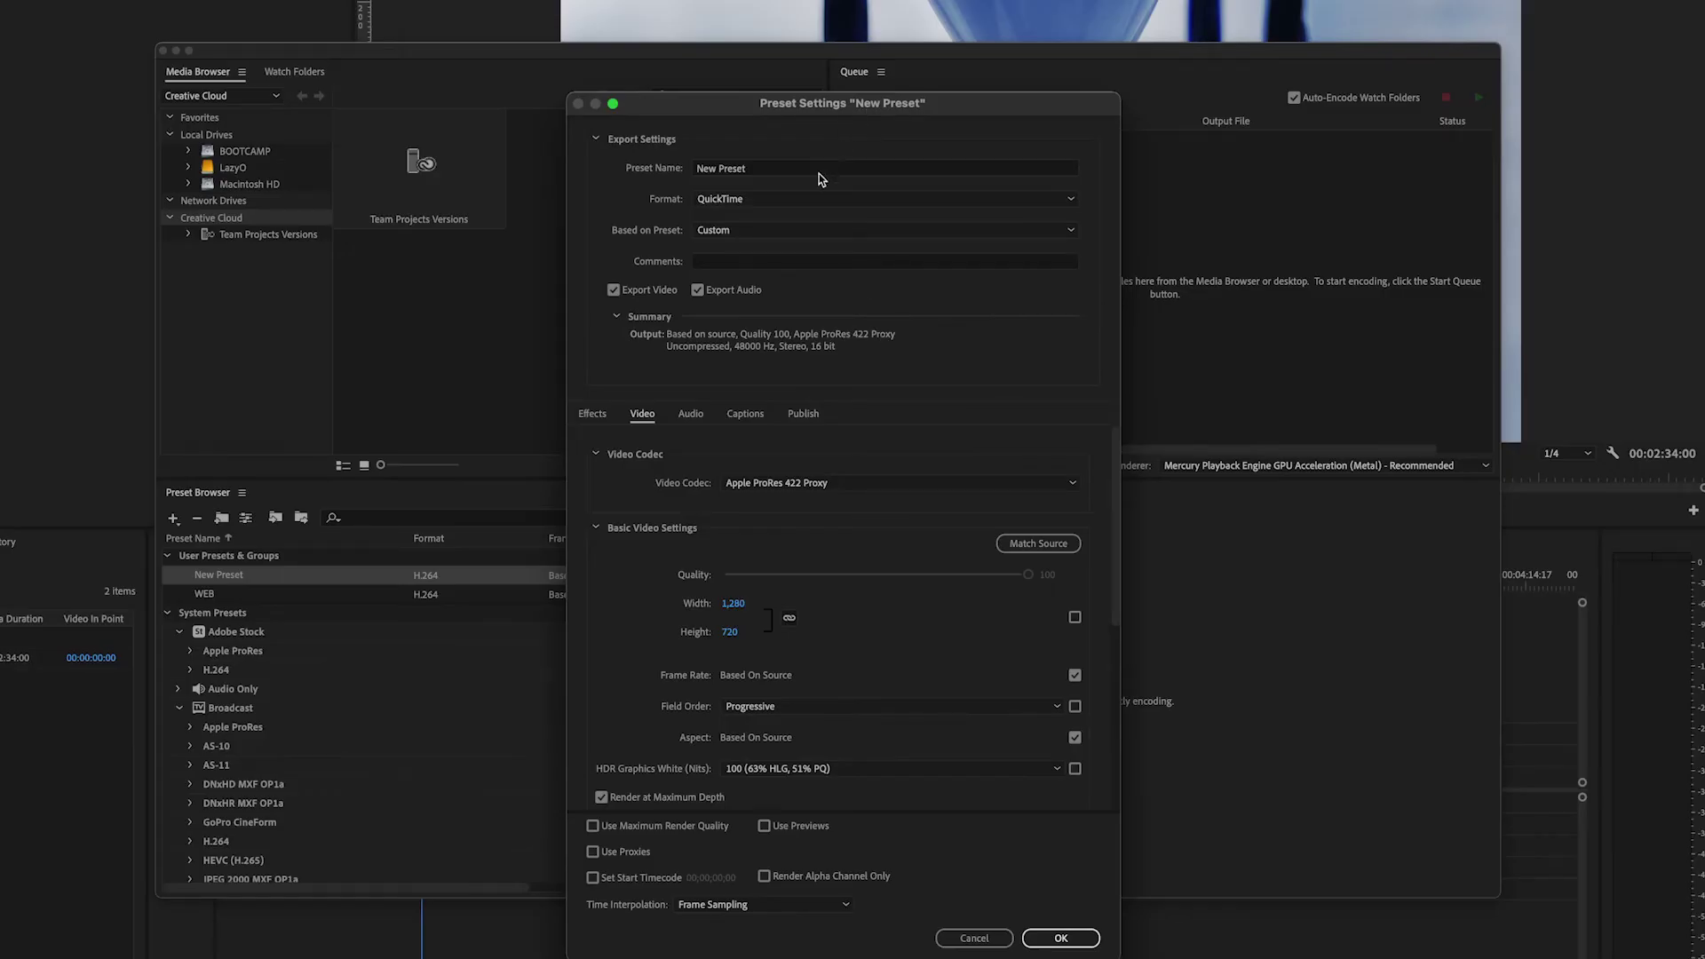
- Switch the preset's format to H.264 with CBR encoding at a 1 Mbps target bitrate
left_click(777, 201)
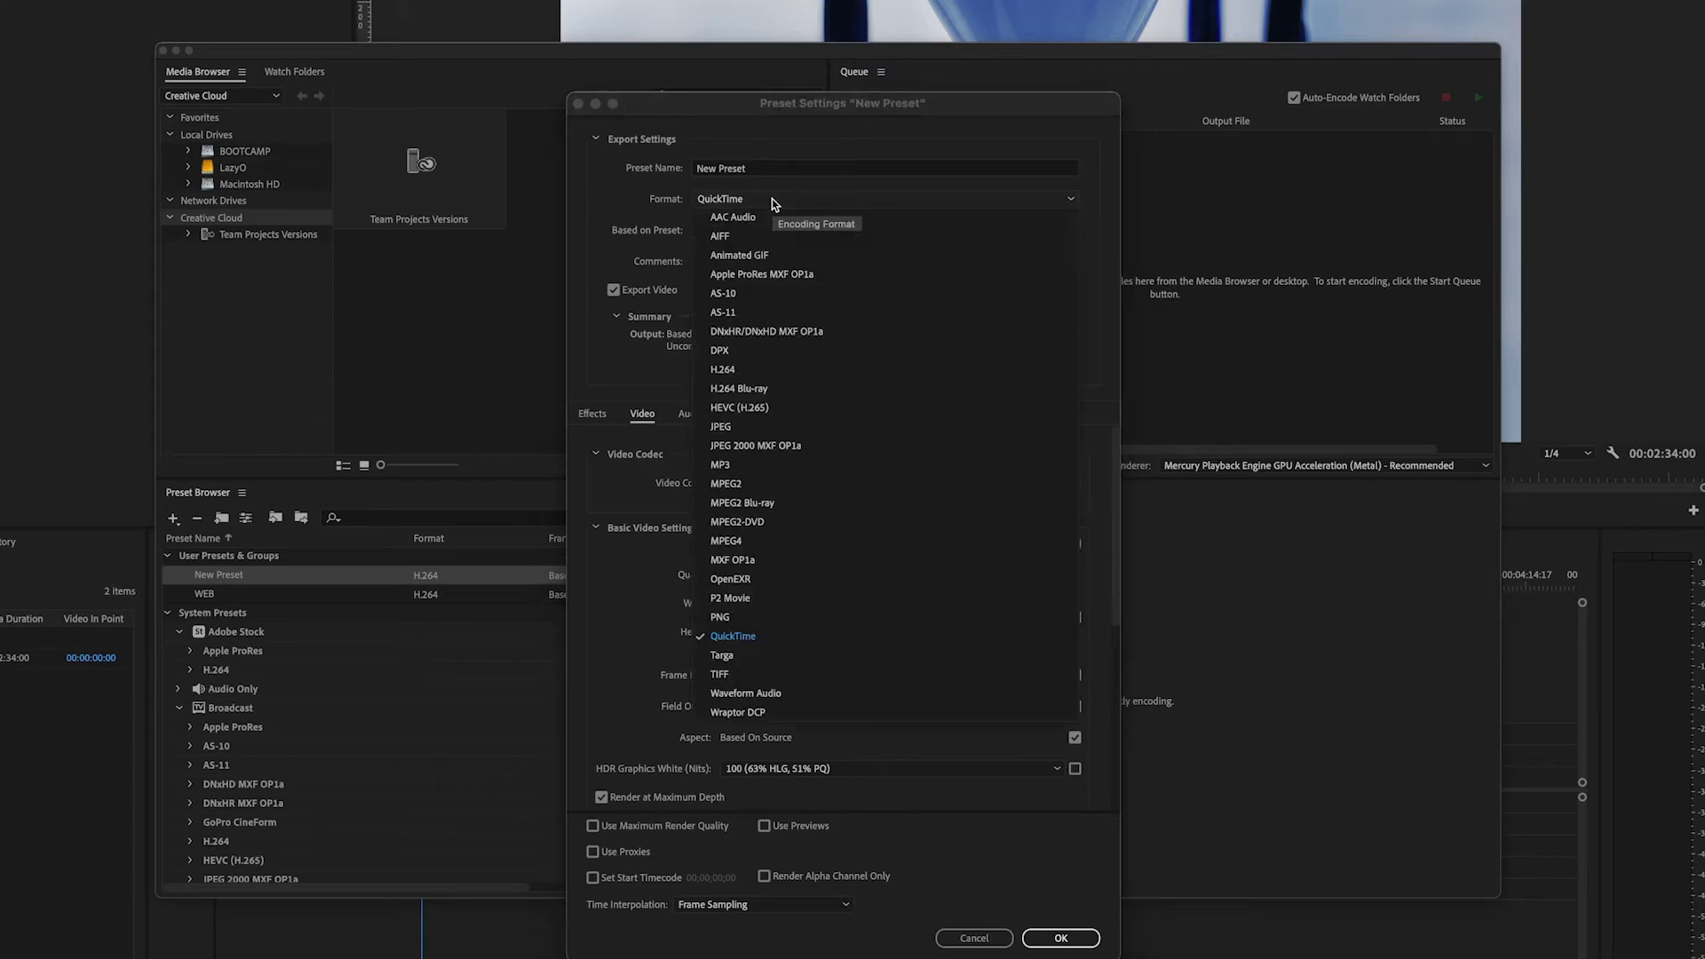
left_click(722, 372)
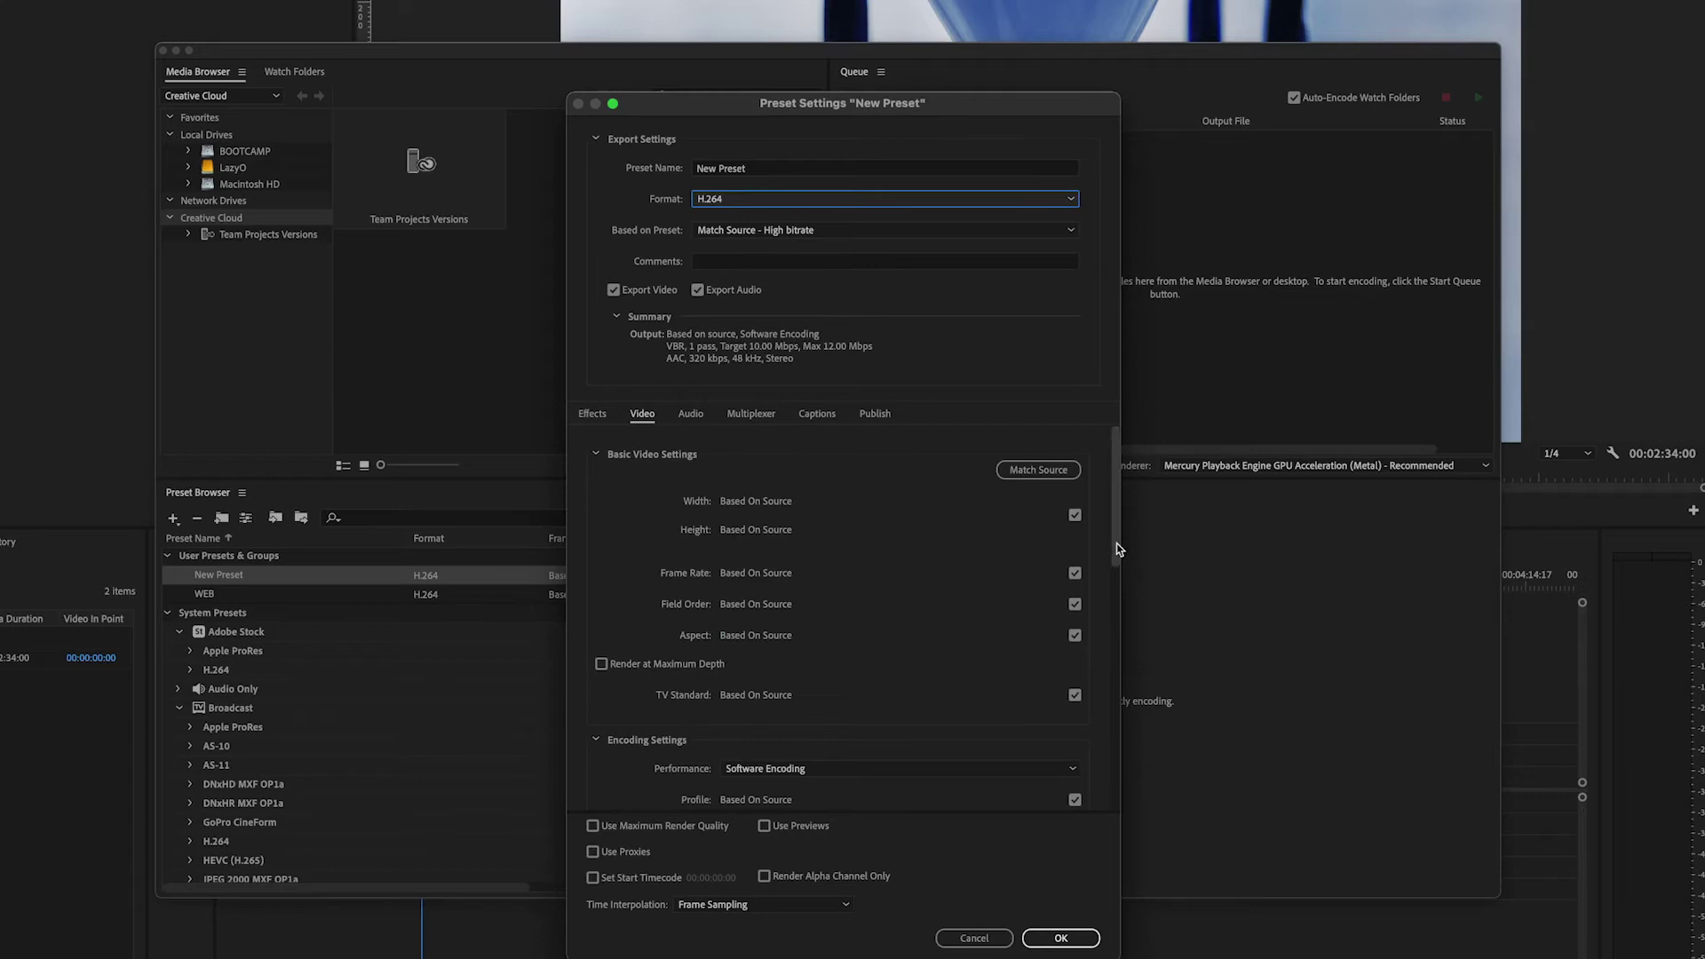
left_click_drag(1117, 540, 1116, 771)
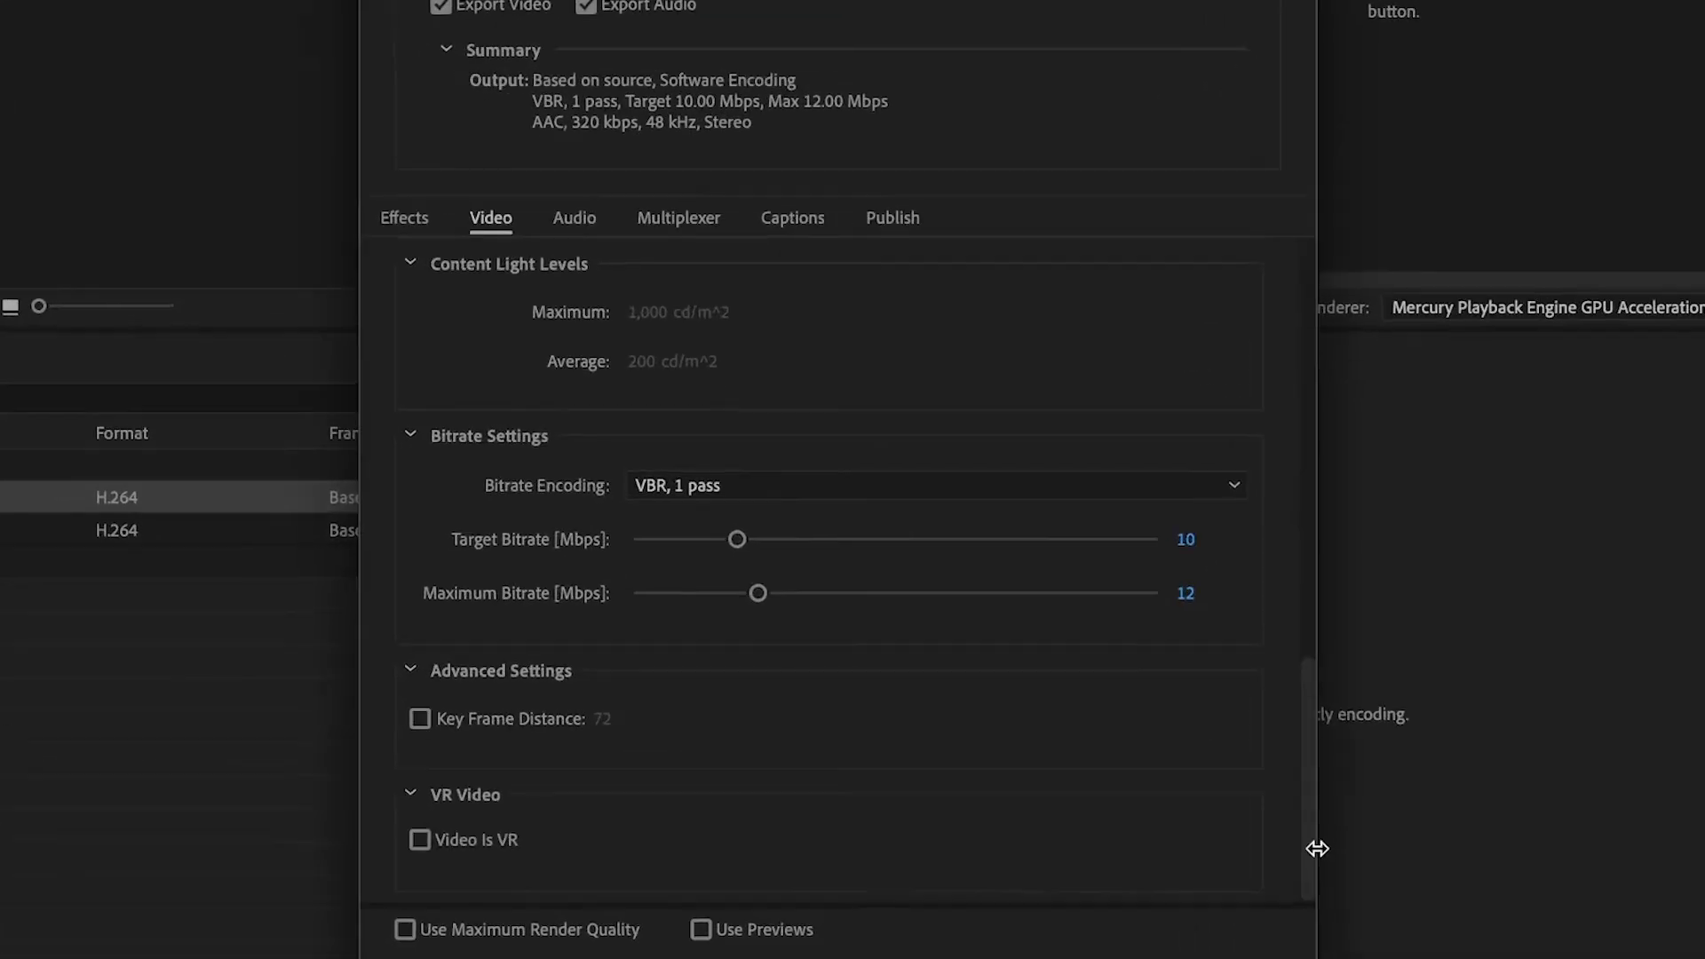
left_click(983, 471)
left_click(680, 516)
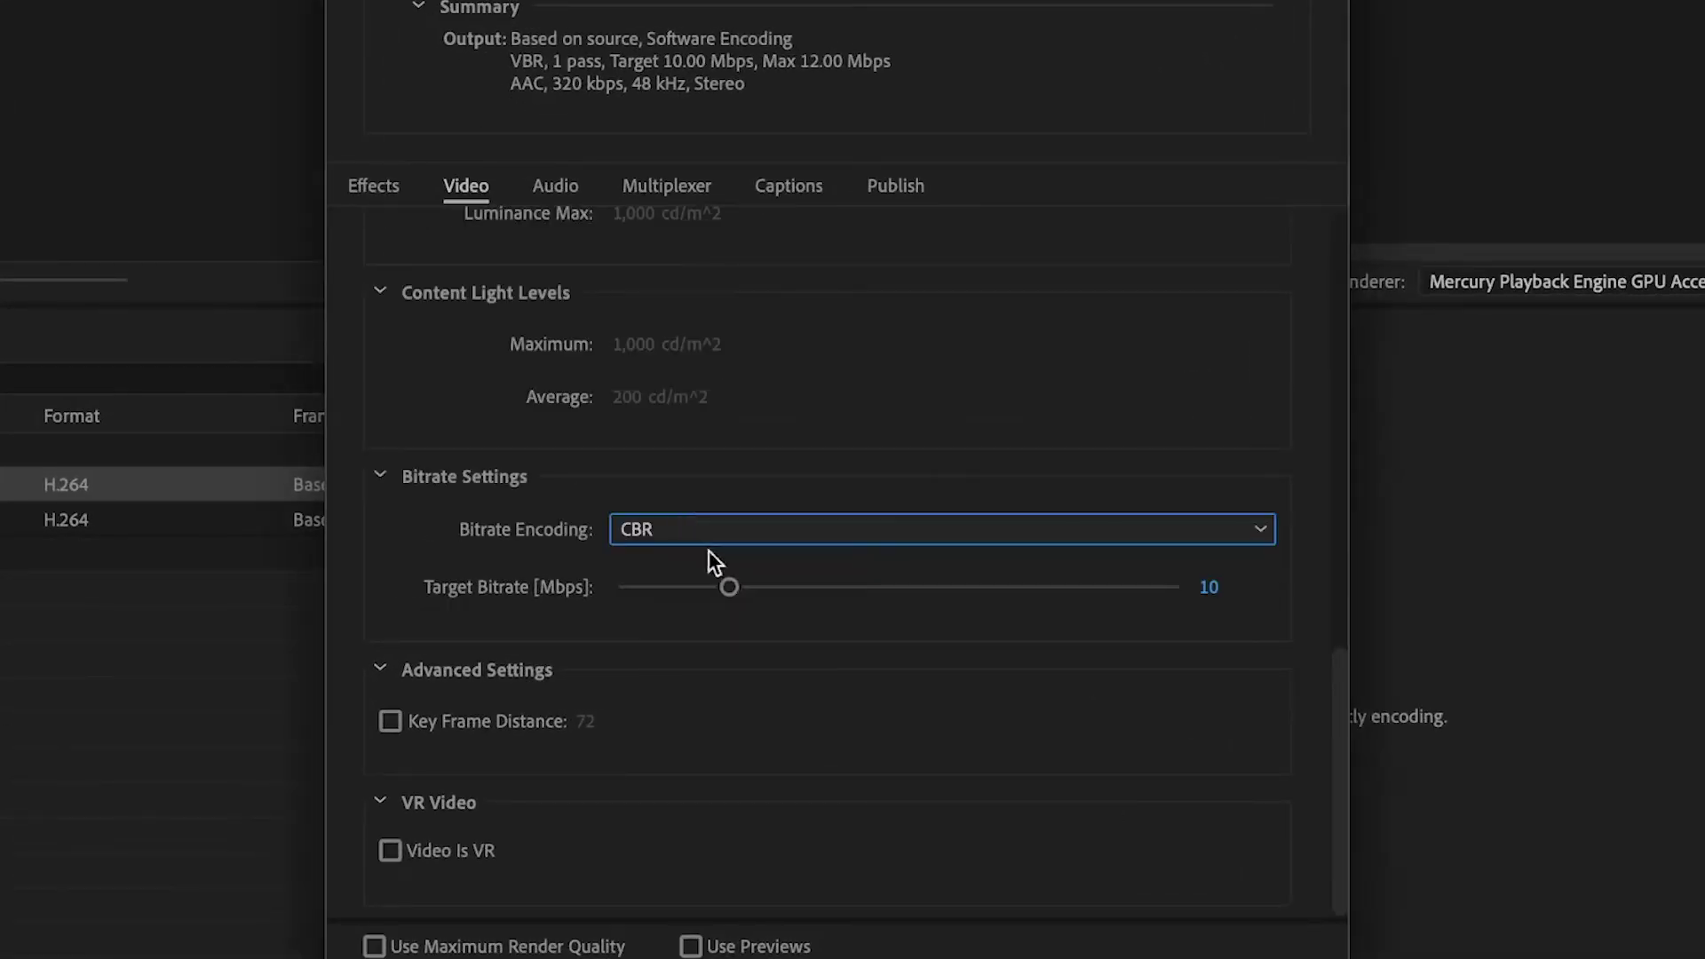
left_click_drag(660, 588, 638, 586)
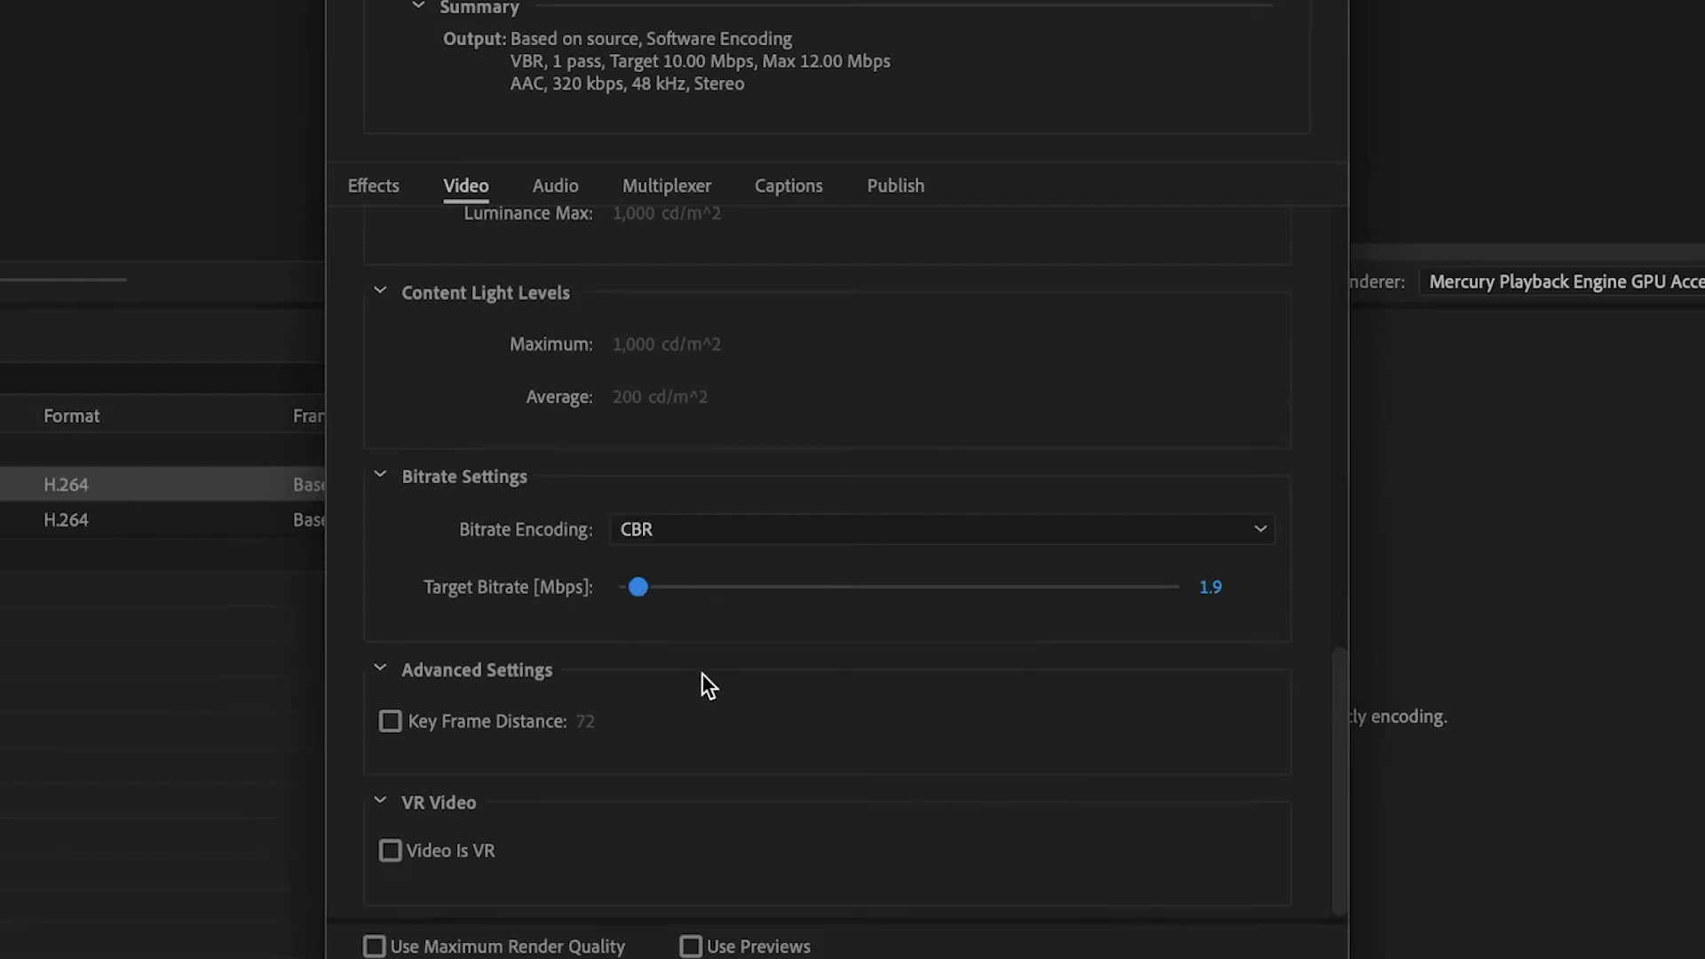
left_click_drag(626, 590, 628, 588)
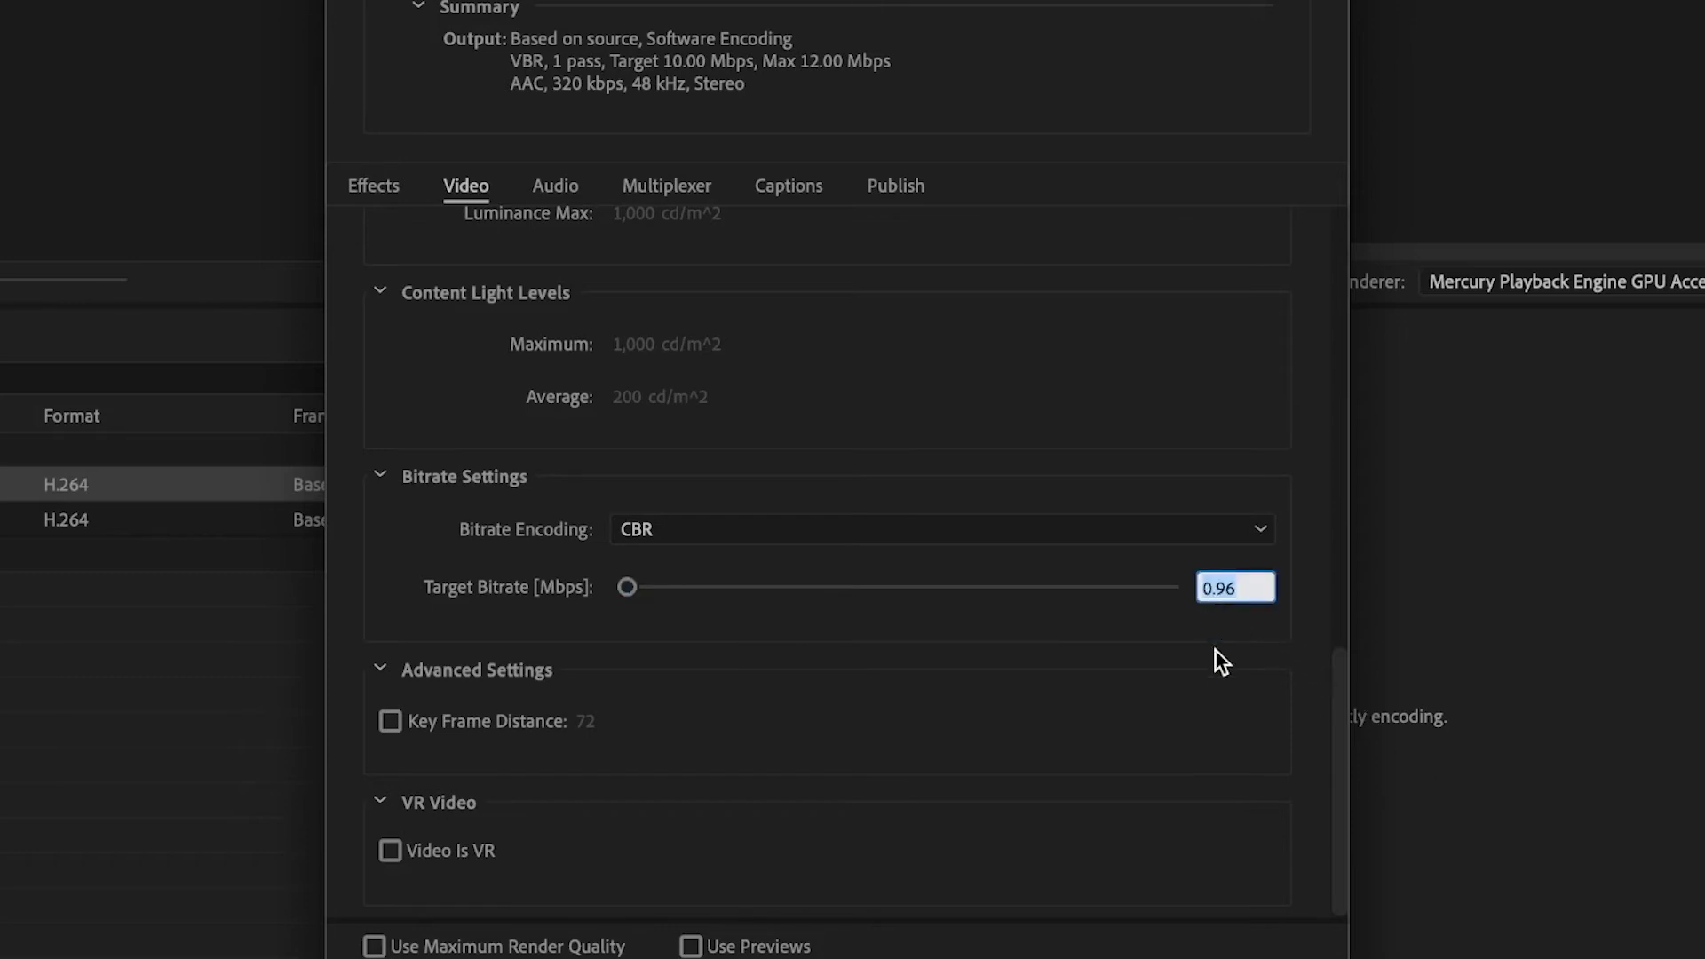
type("1")
key("Return")
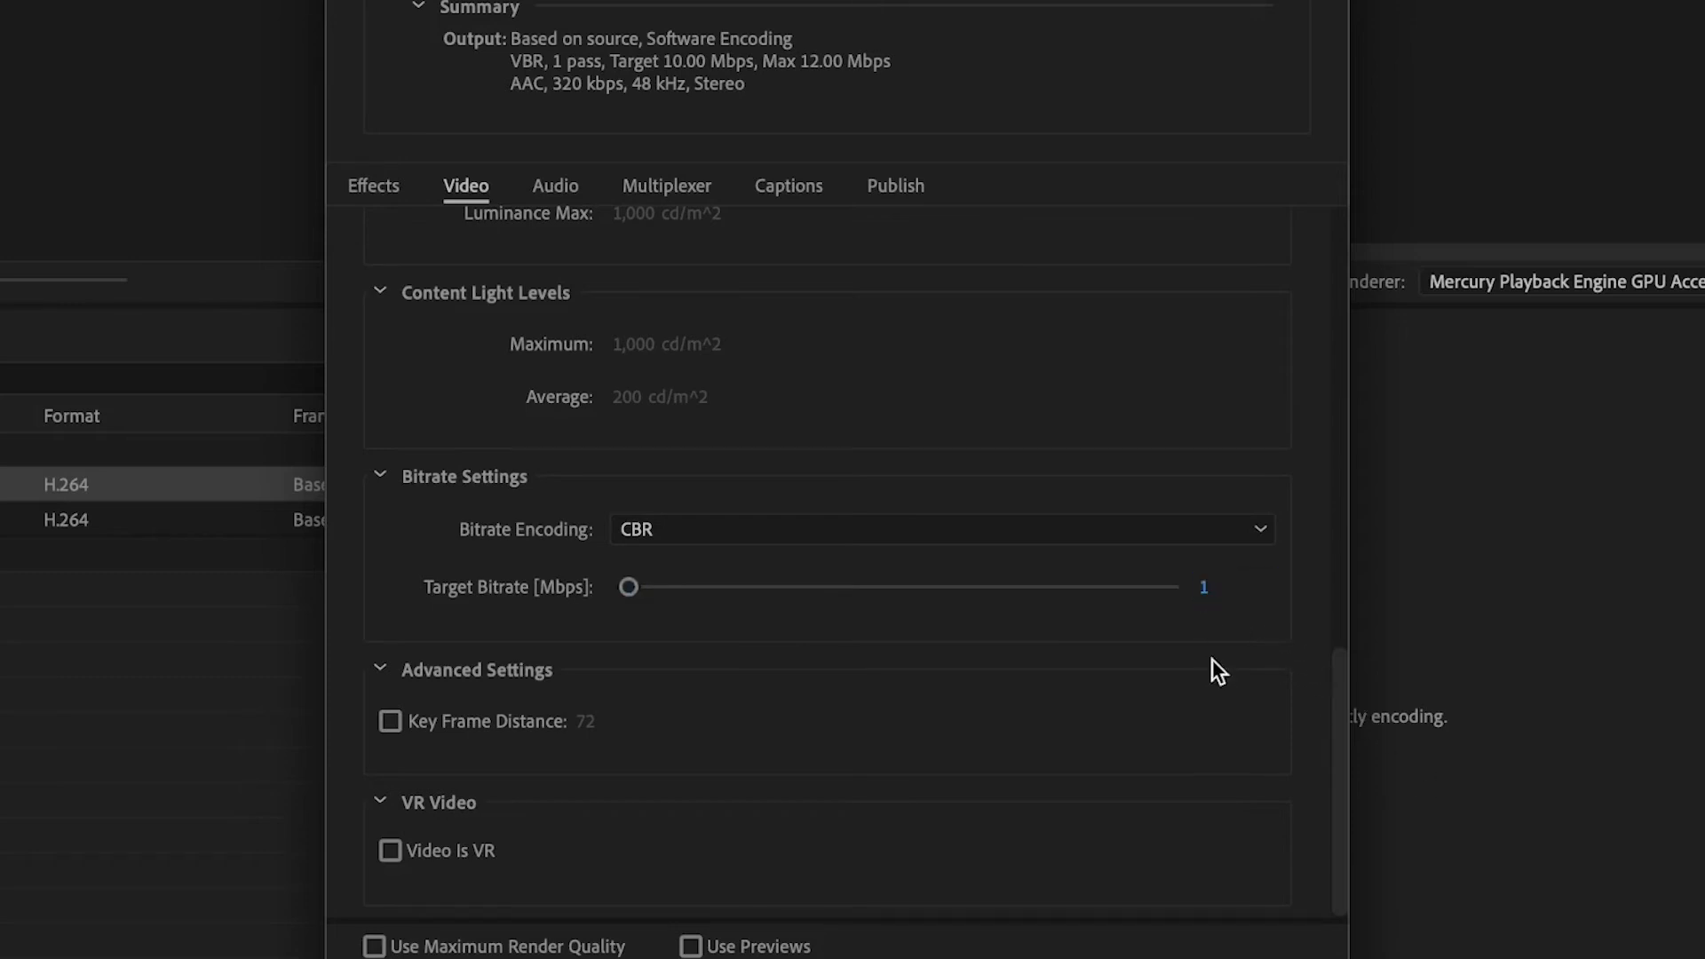
- Add the Proxy watermark image as an overlay effect with absolute sizing
left_click(374, 187)
left_click_drag(1340, 334, 1320, 376)
left_click(413, 373)
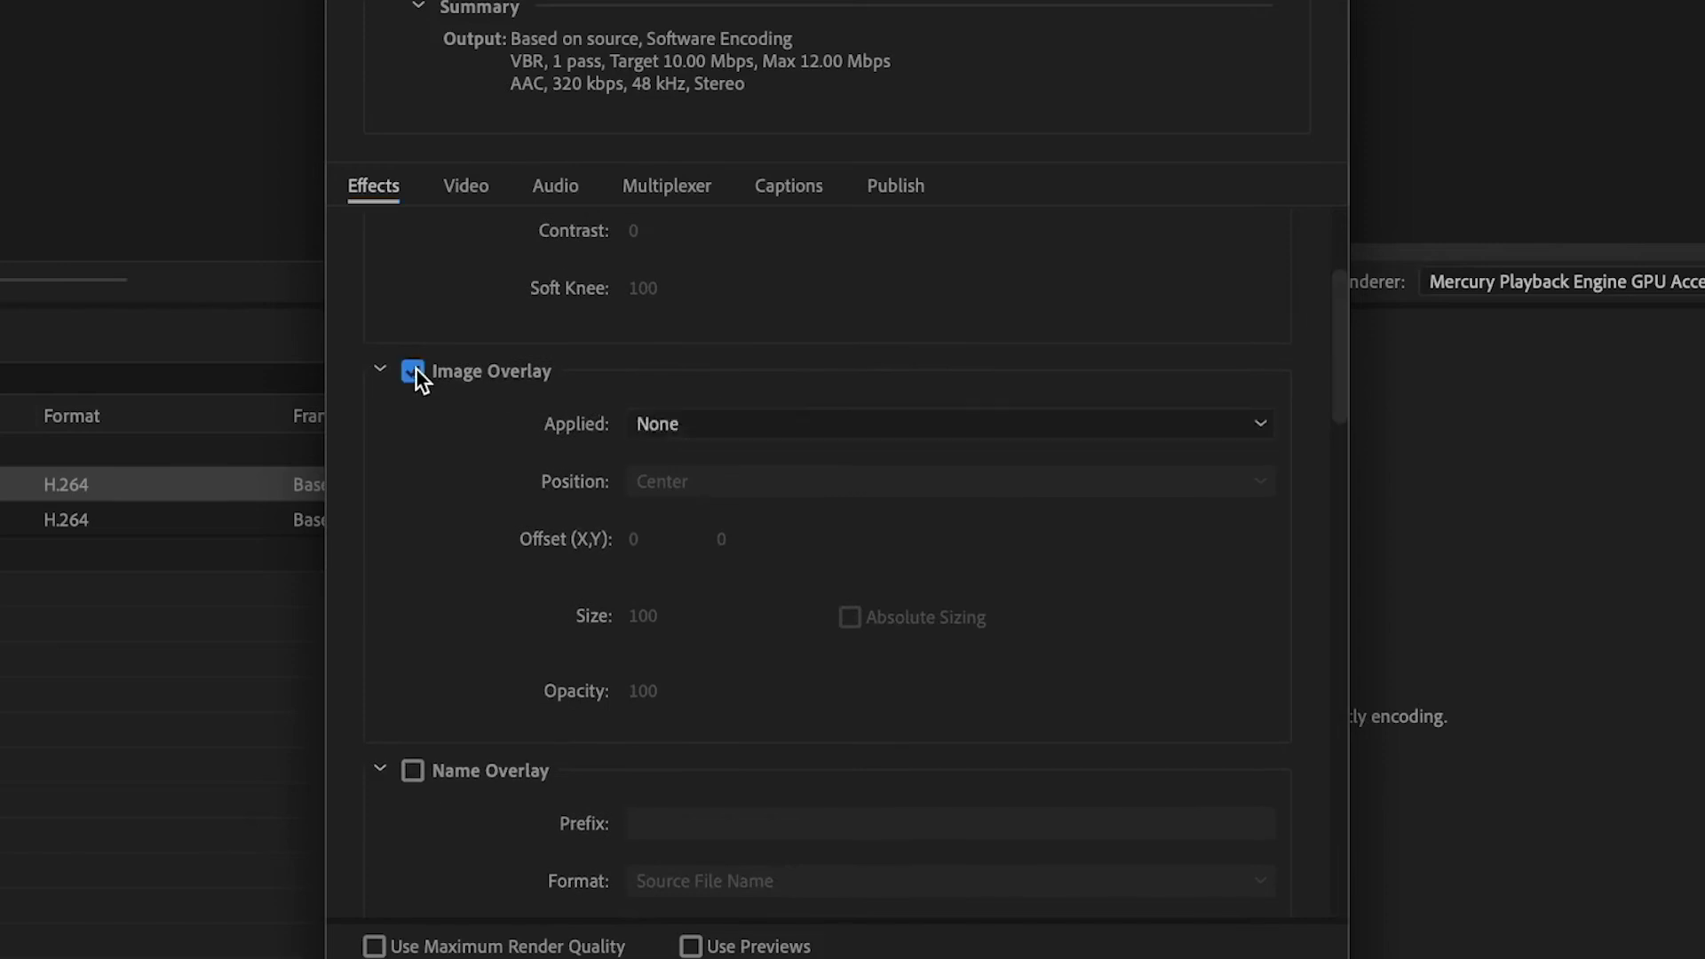
left_click(684, 425)
left_click(683, 497)
scroll(826, 143, "down", 5)
left_click(1613, 365)
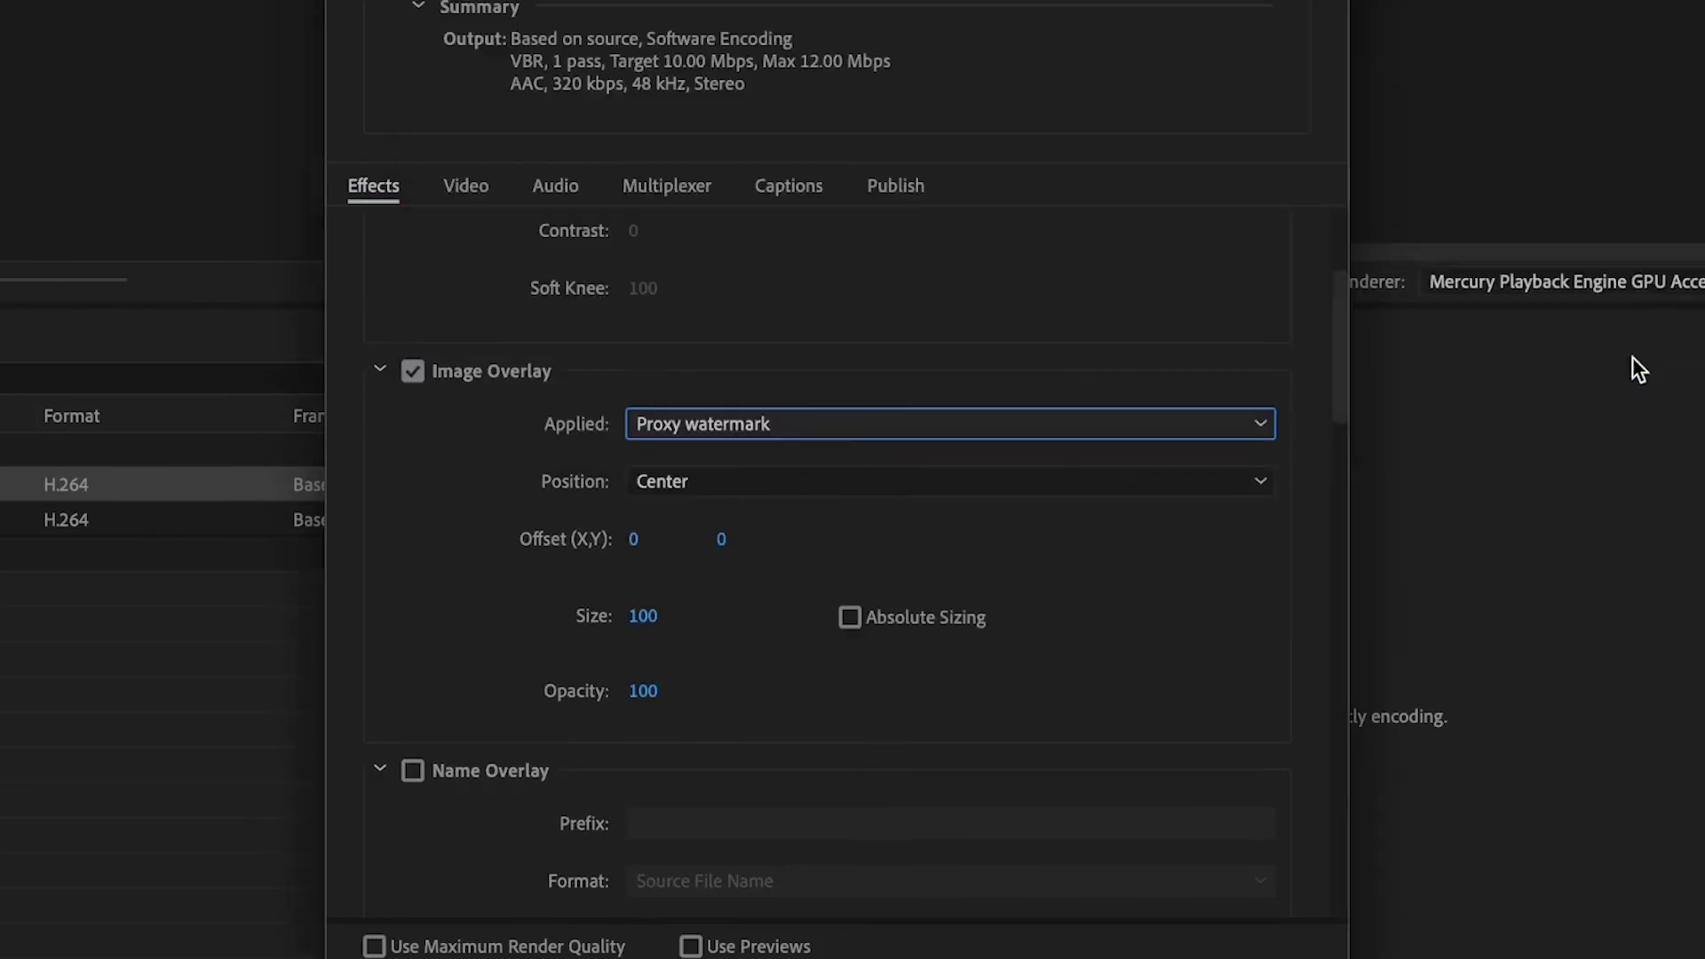
left_click(764, 482)
left_click(850, 618)
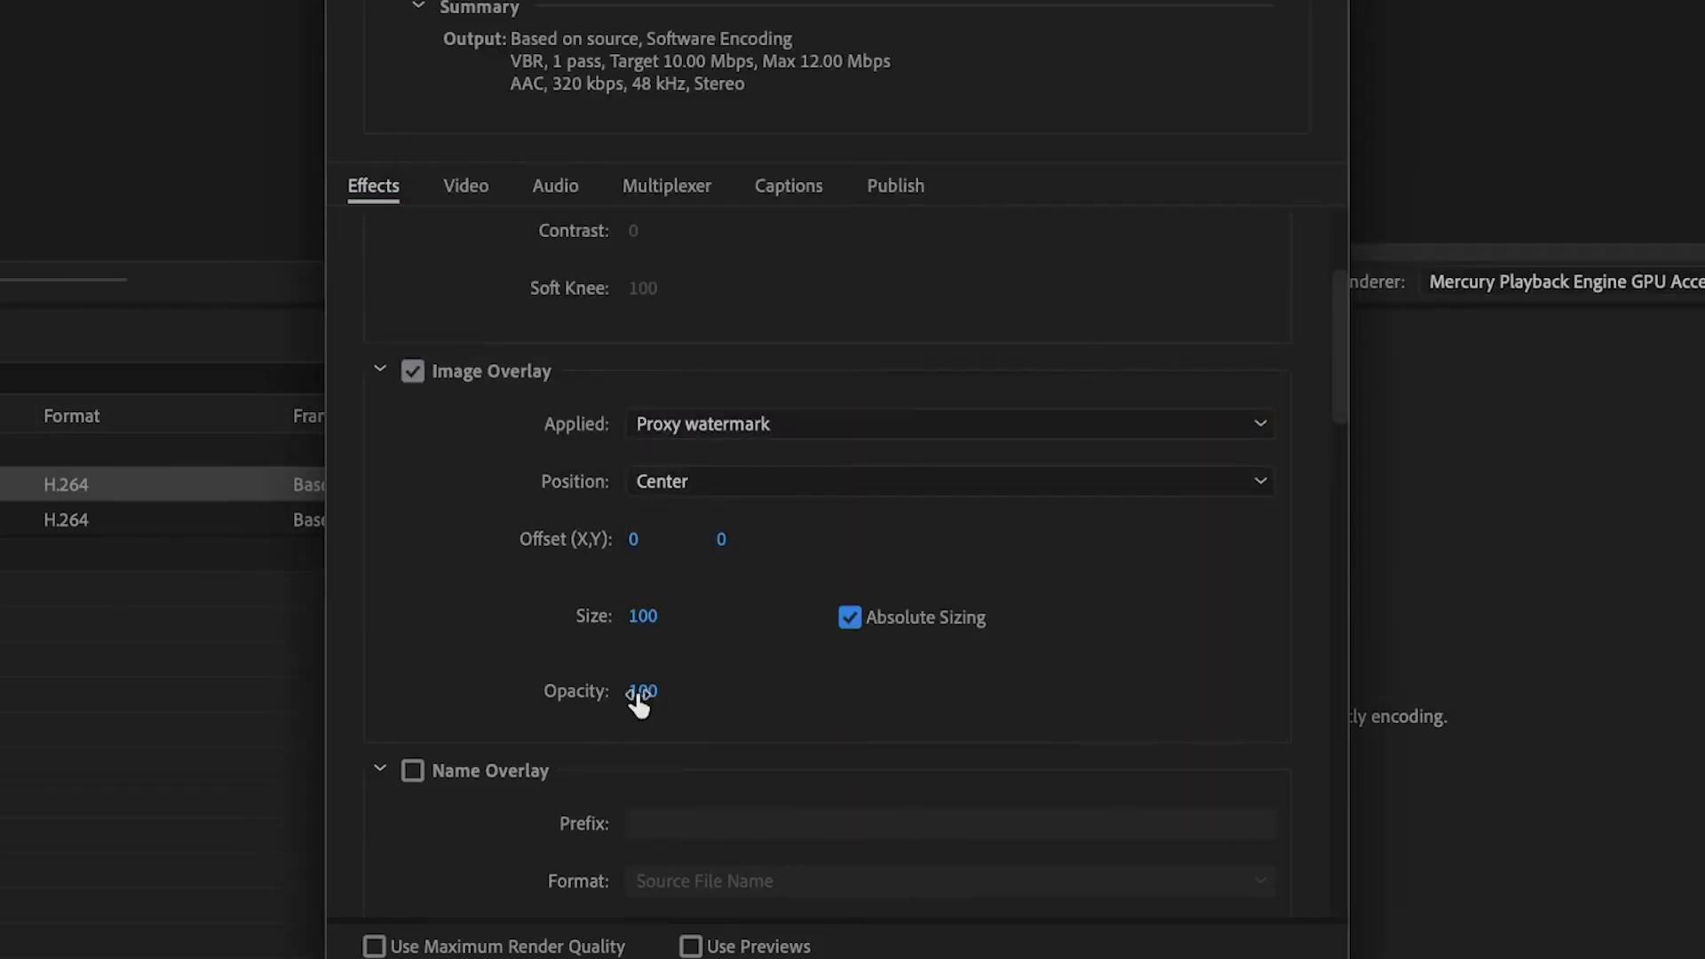
- Name the preset ProRes Proxy 720p watermark and save it
left_click(620, 224)
type("H")
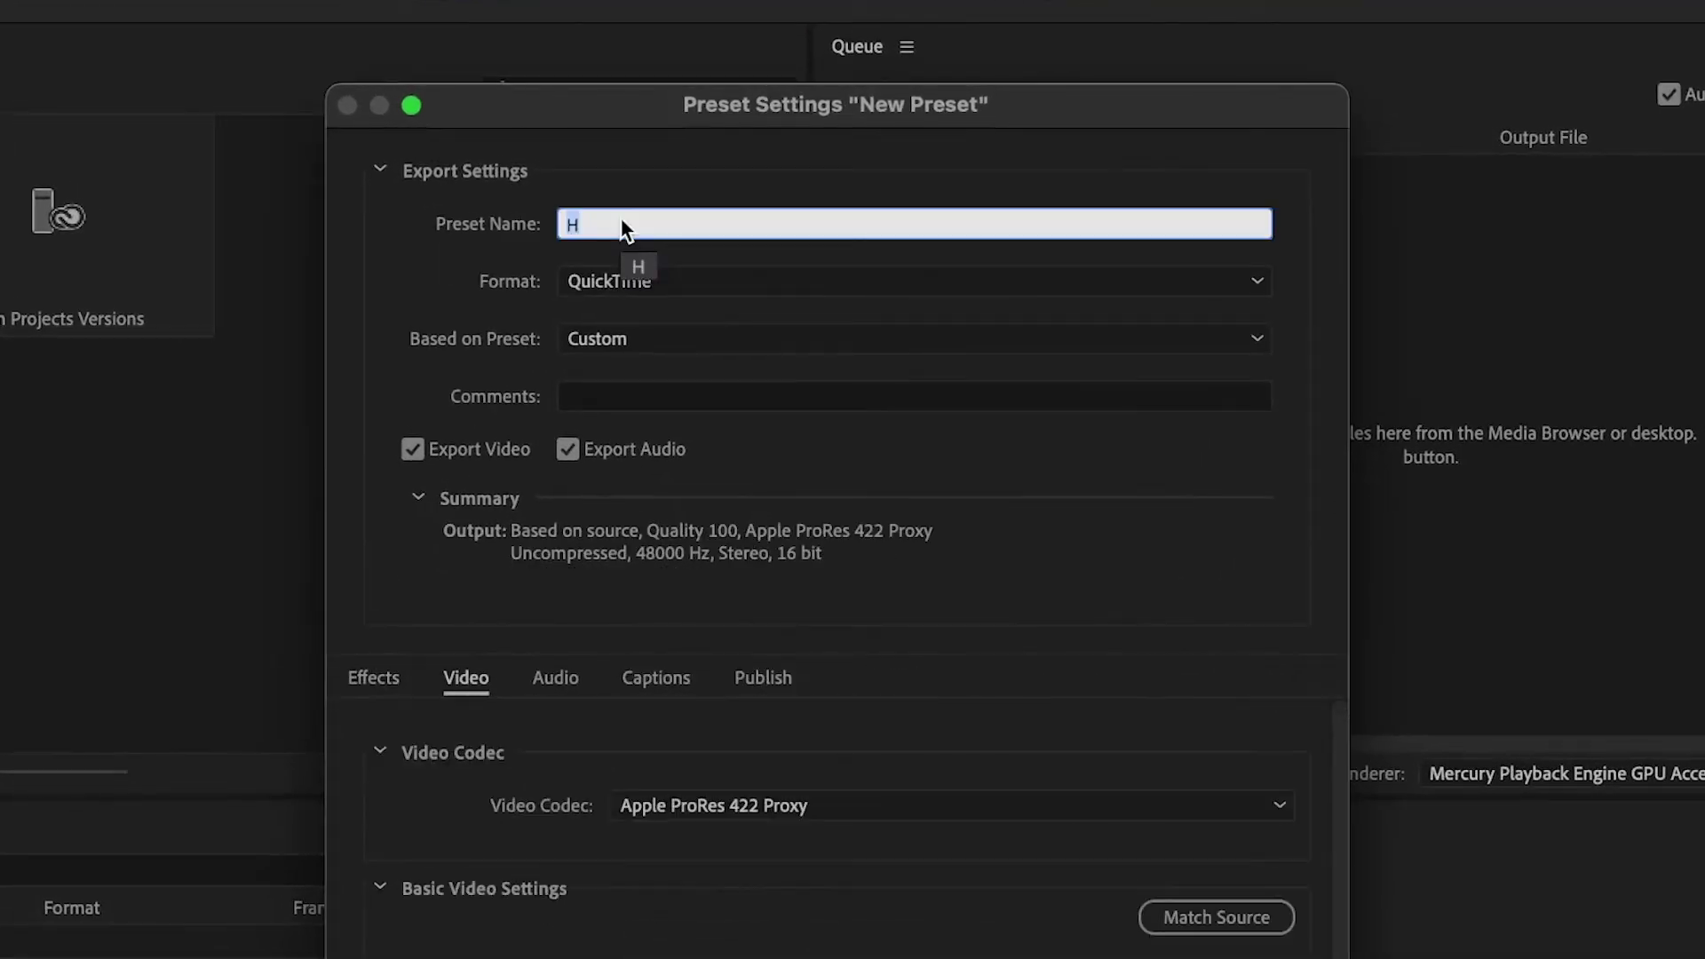
key("BackSpace")
type("Quicktime ProRes Proxy")
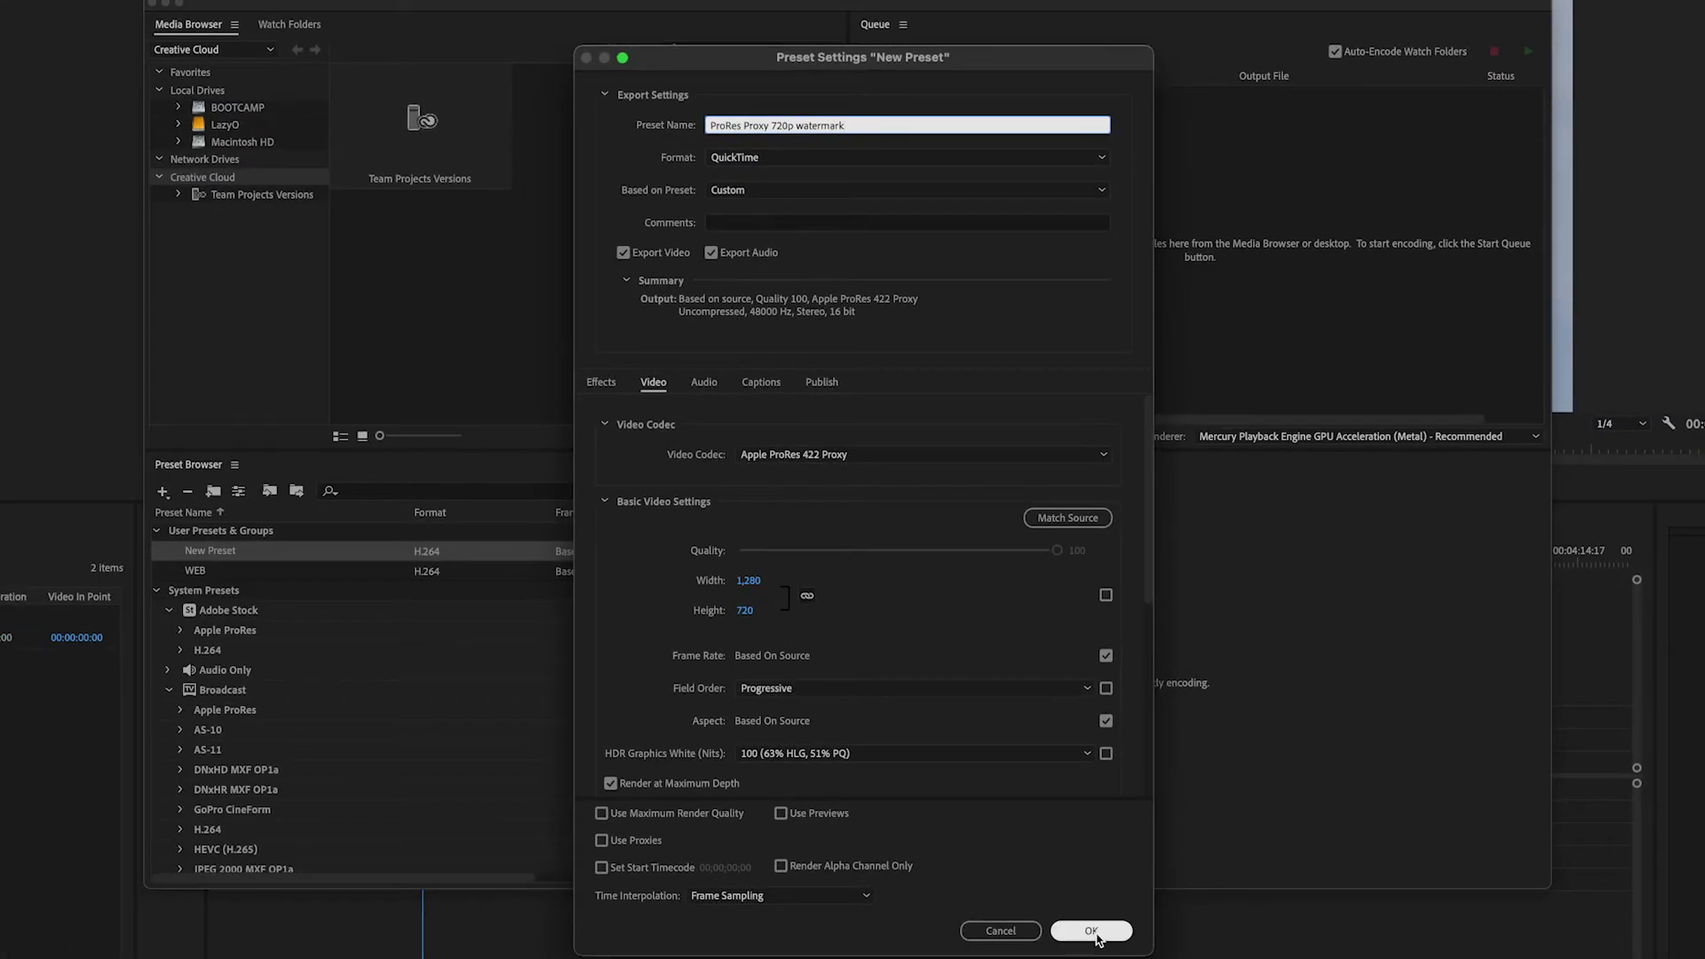
left_click(1091, 931)
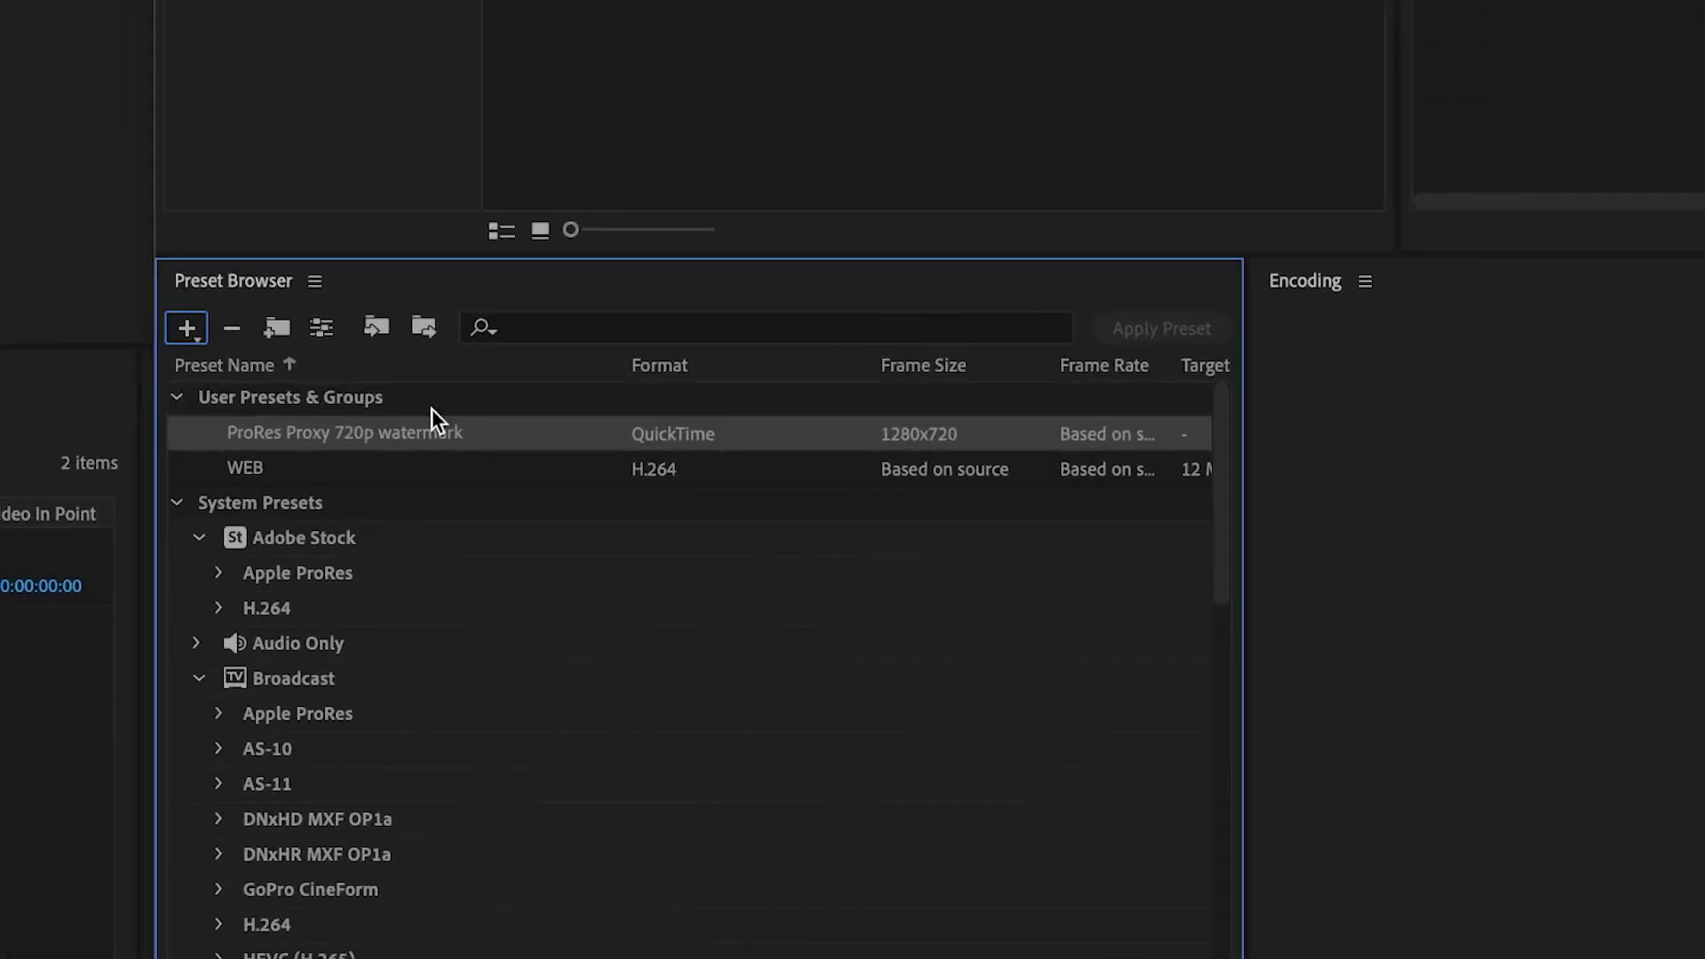
- Create a new ingest preset named ProRes Proxy 720p watermark (ingest)
left_click(192, 336)
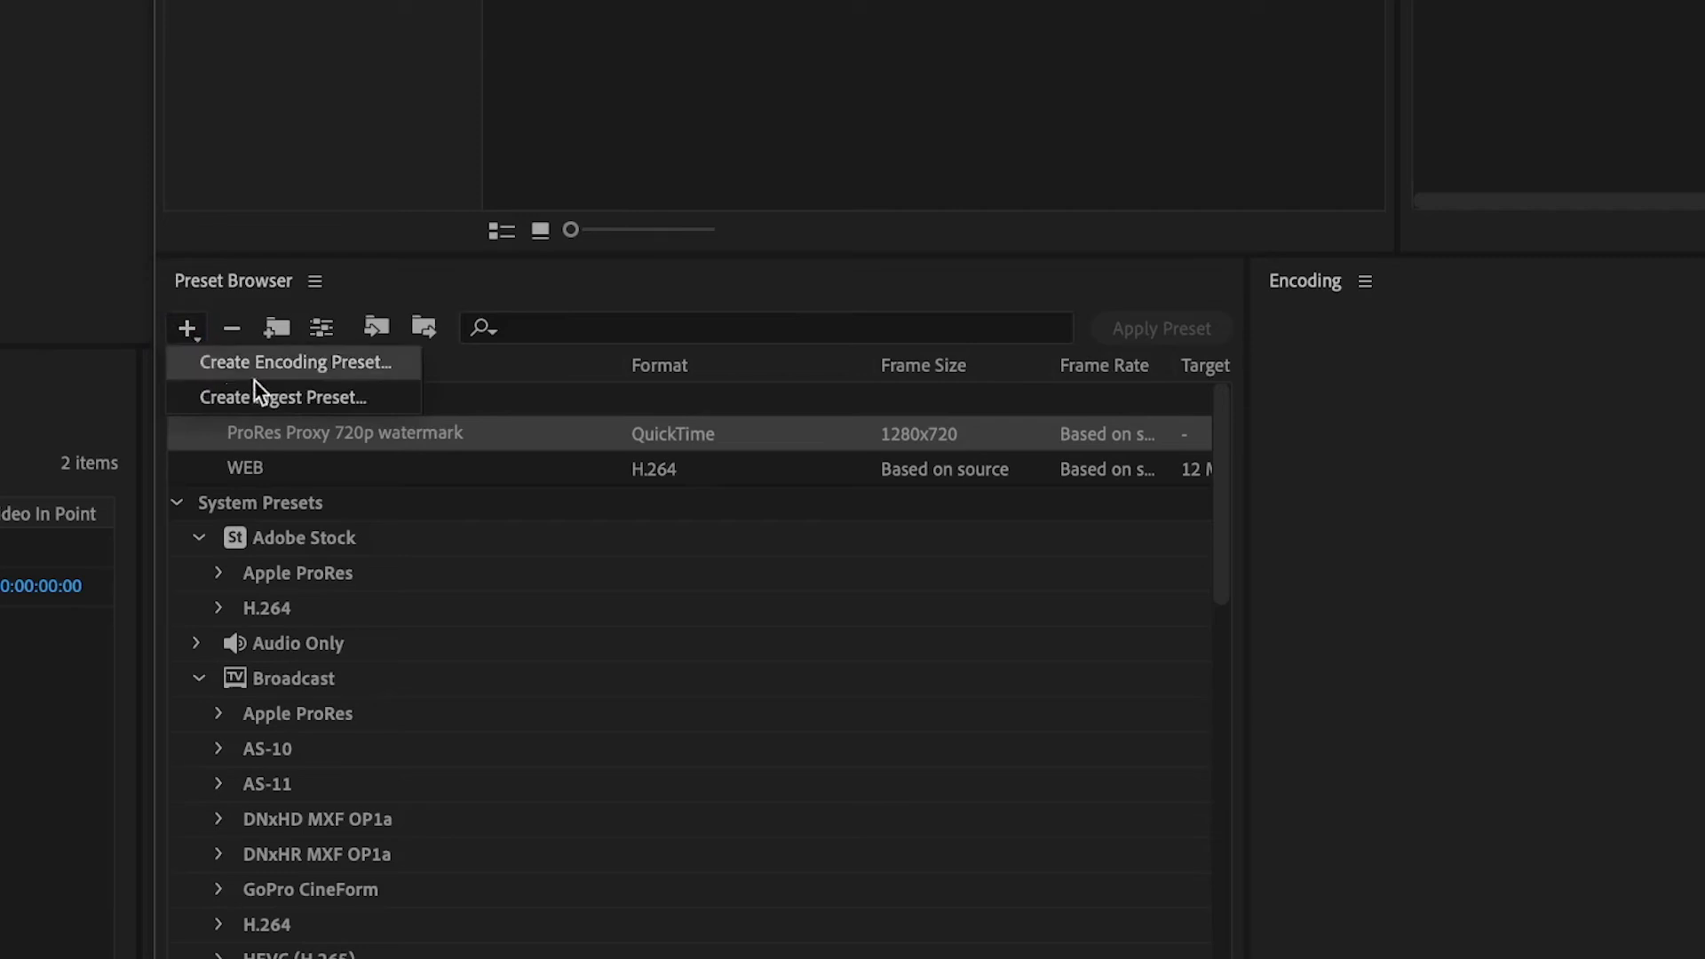
left_click(376, 400)
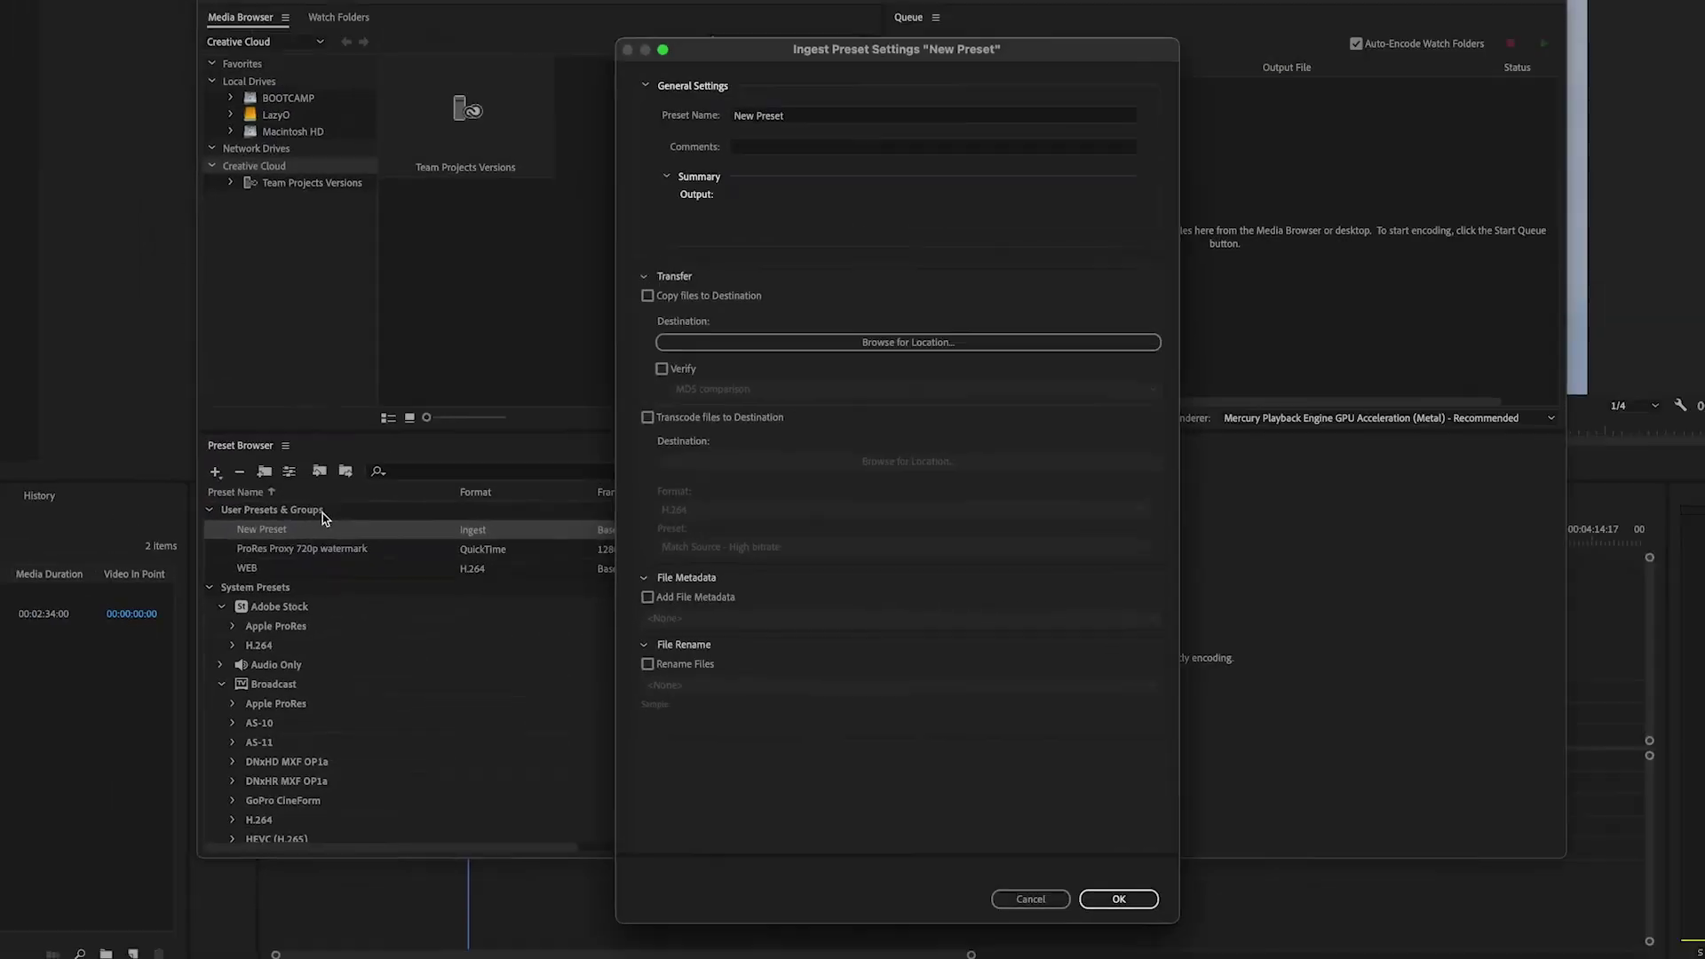
left_click(778, 143)
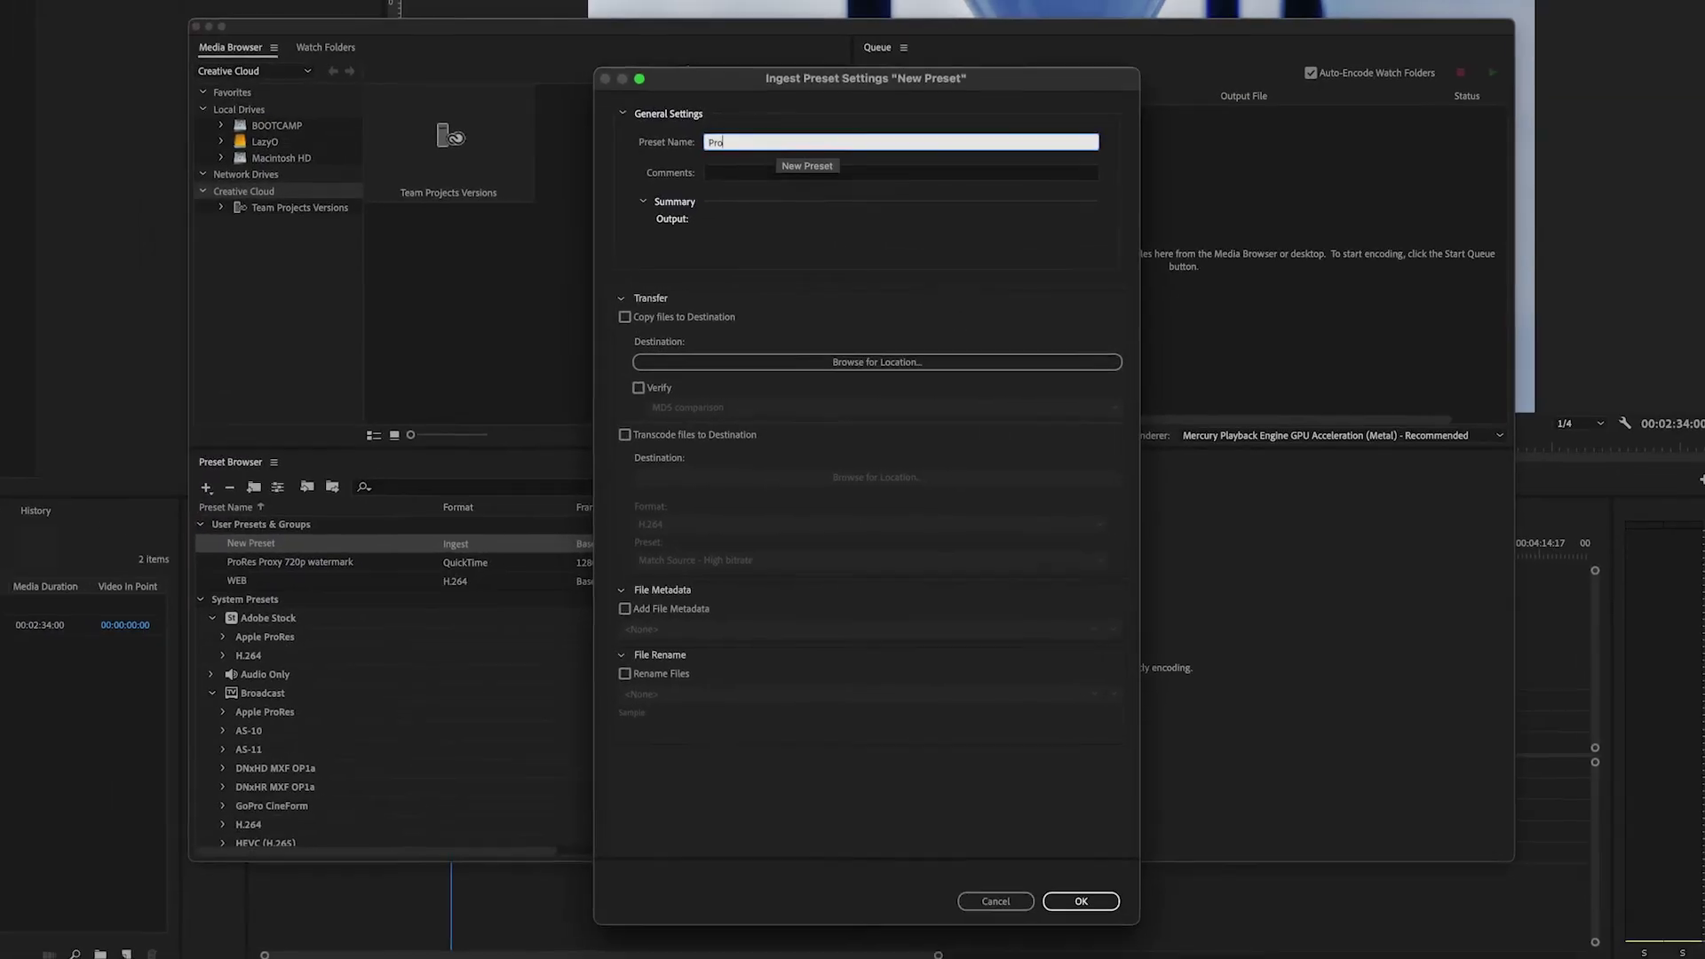
type("ProRes Proxy 720p watermark")
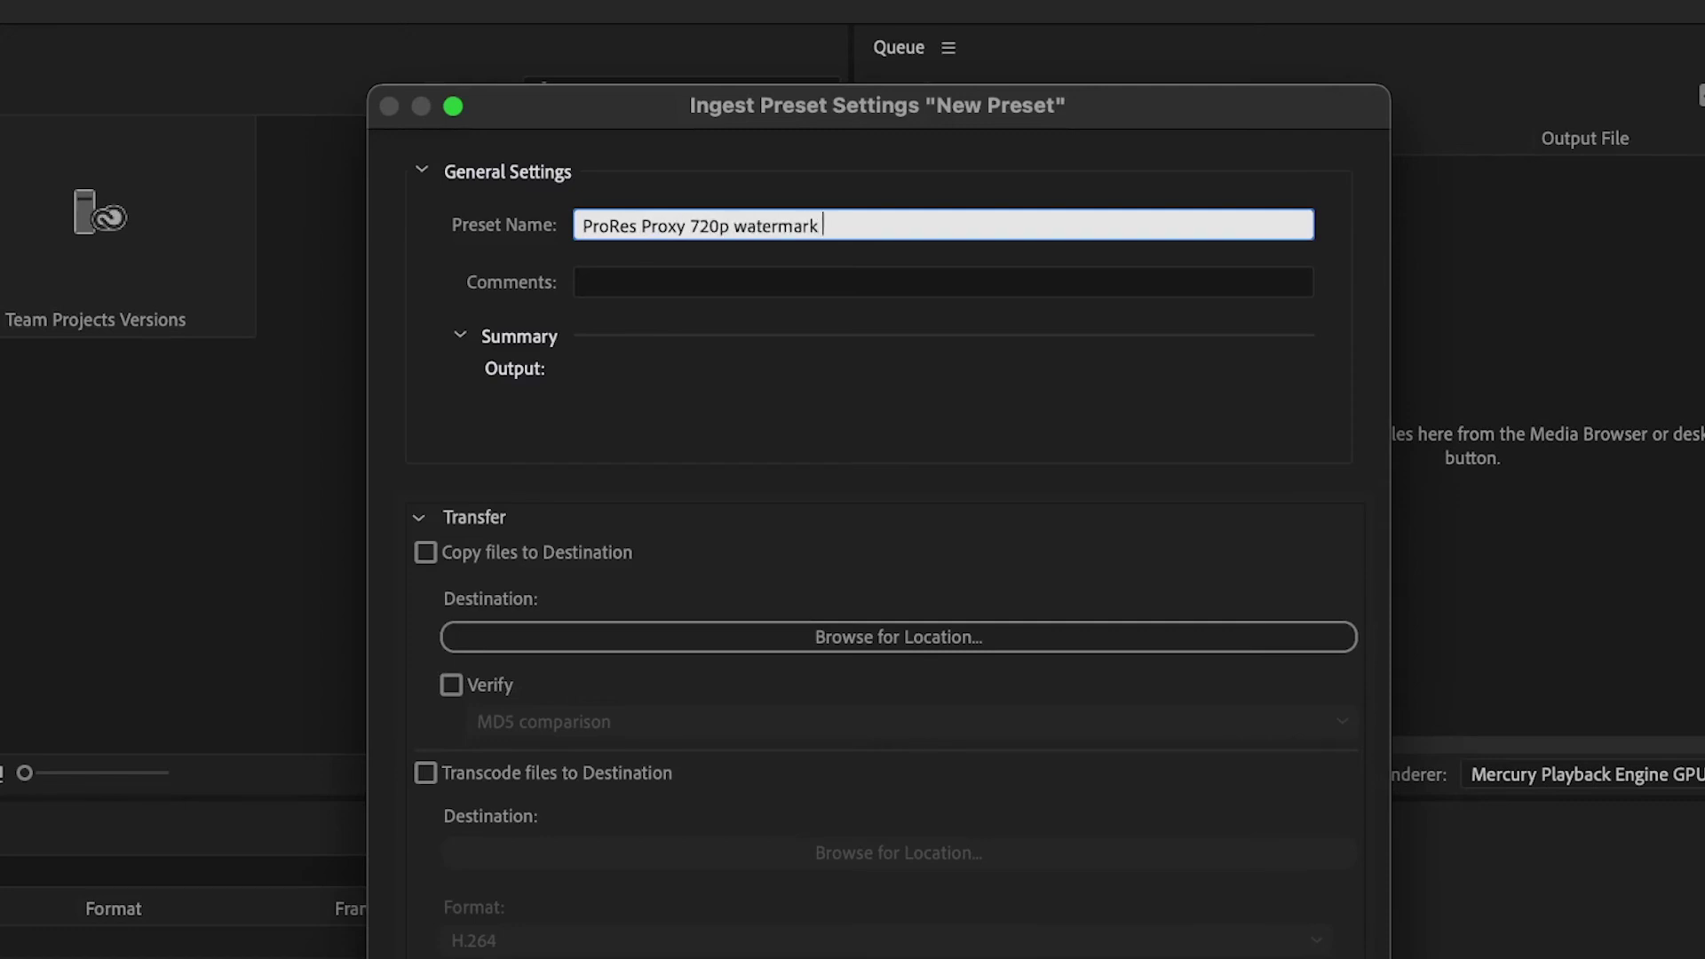
type(" ()ingest")
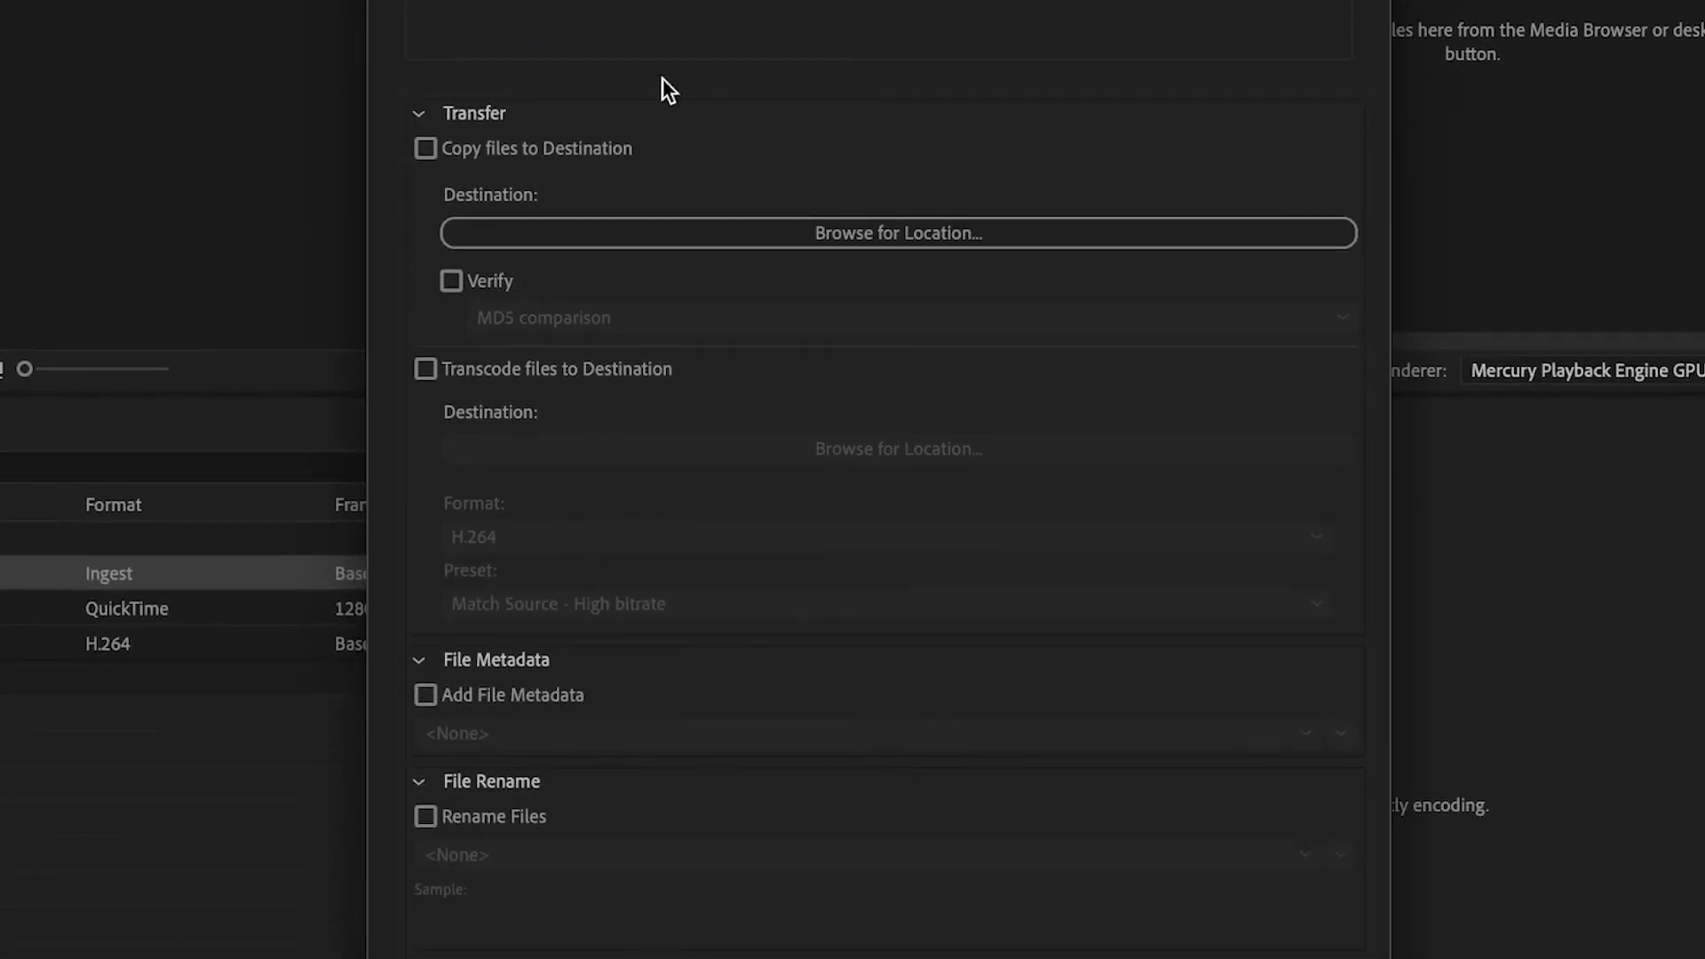
- Transcode ingested files to the Desktop as QuickTime with ProRes Proxy 720p watermark, and save
left_click(437, 371)
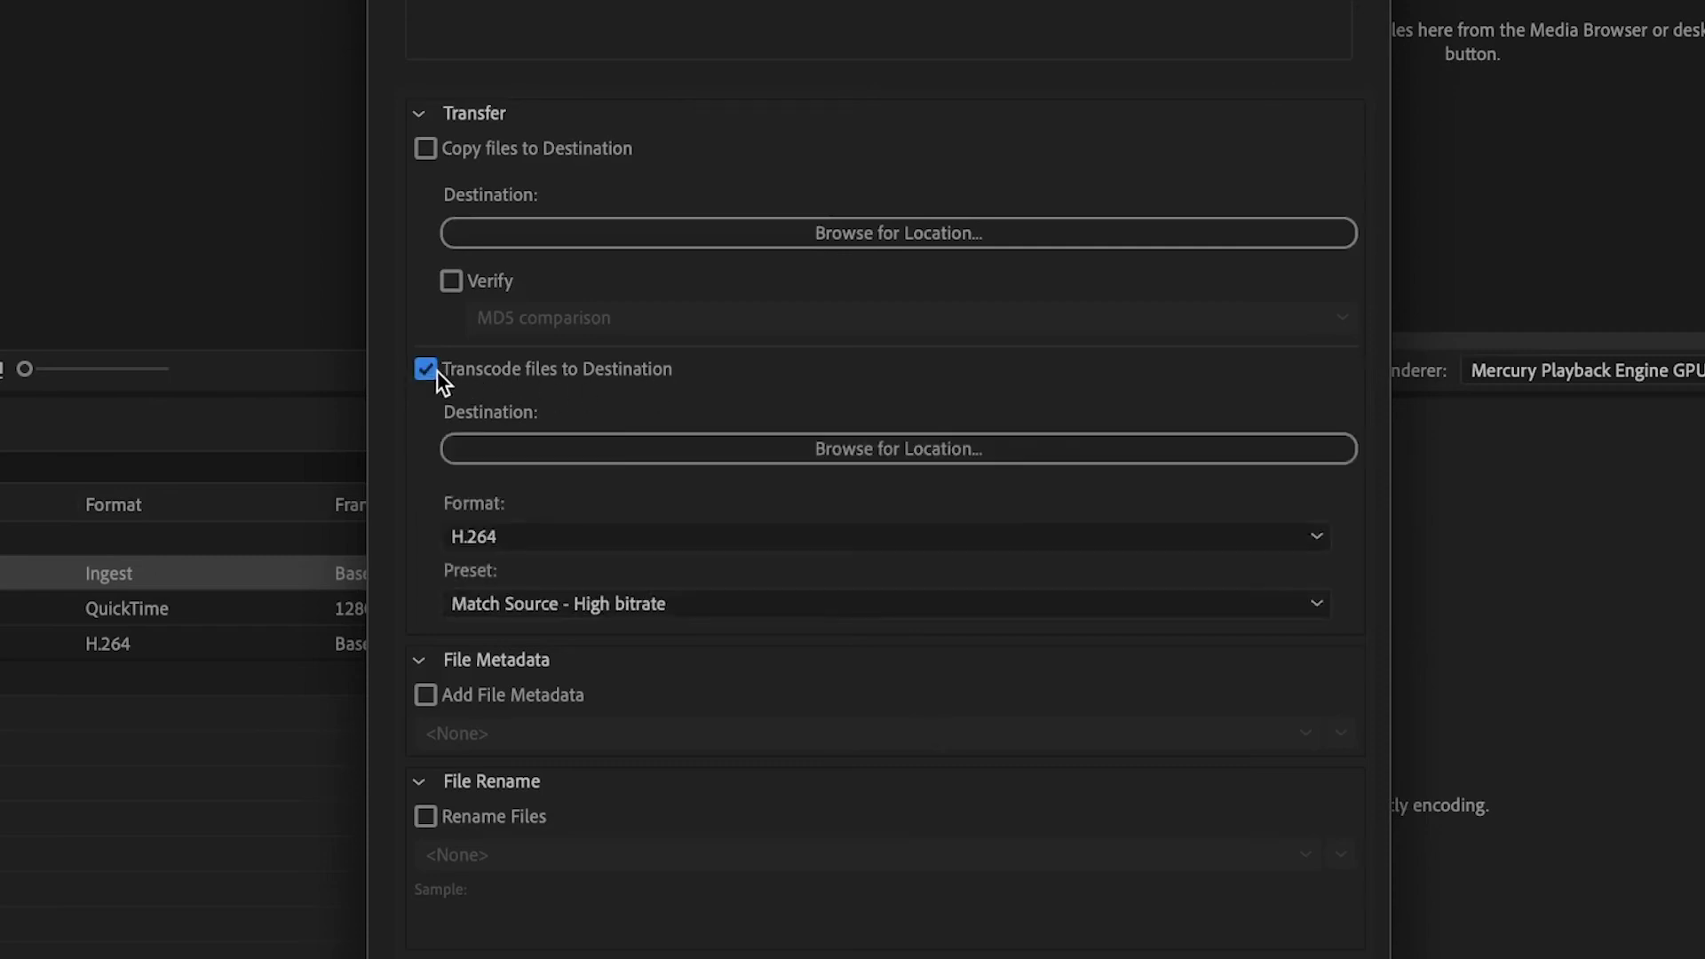
left_click(1001, 453)
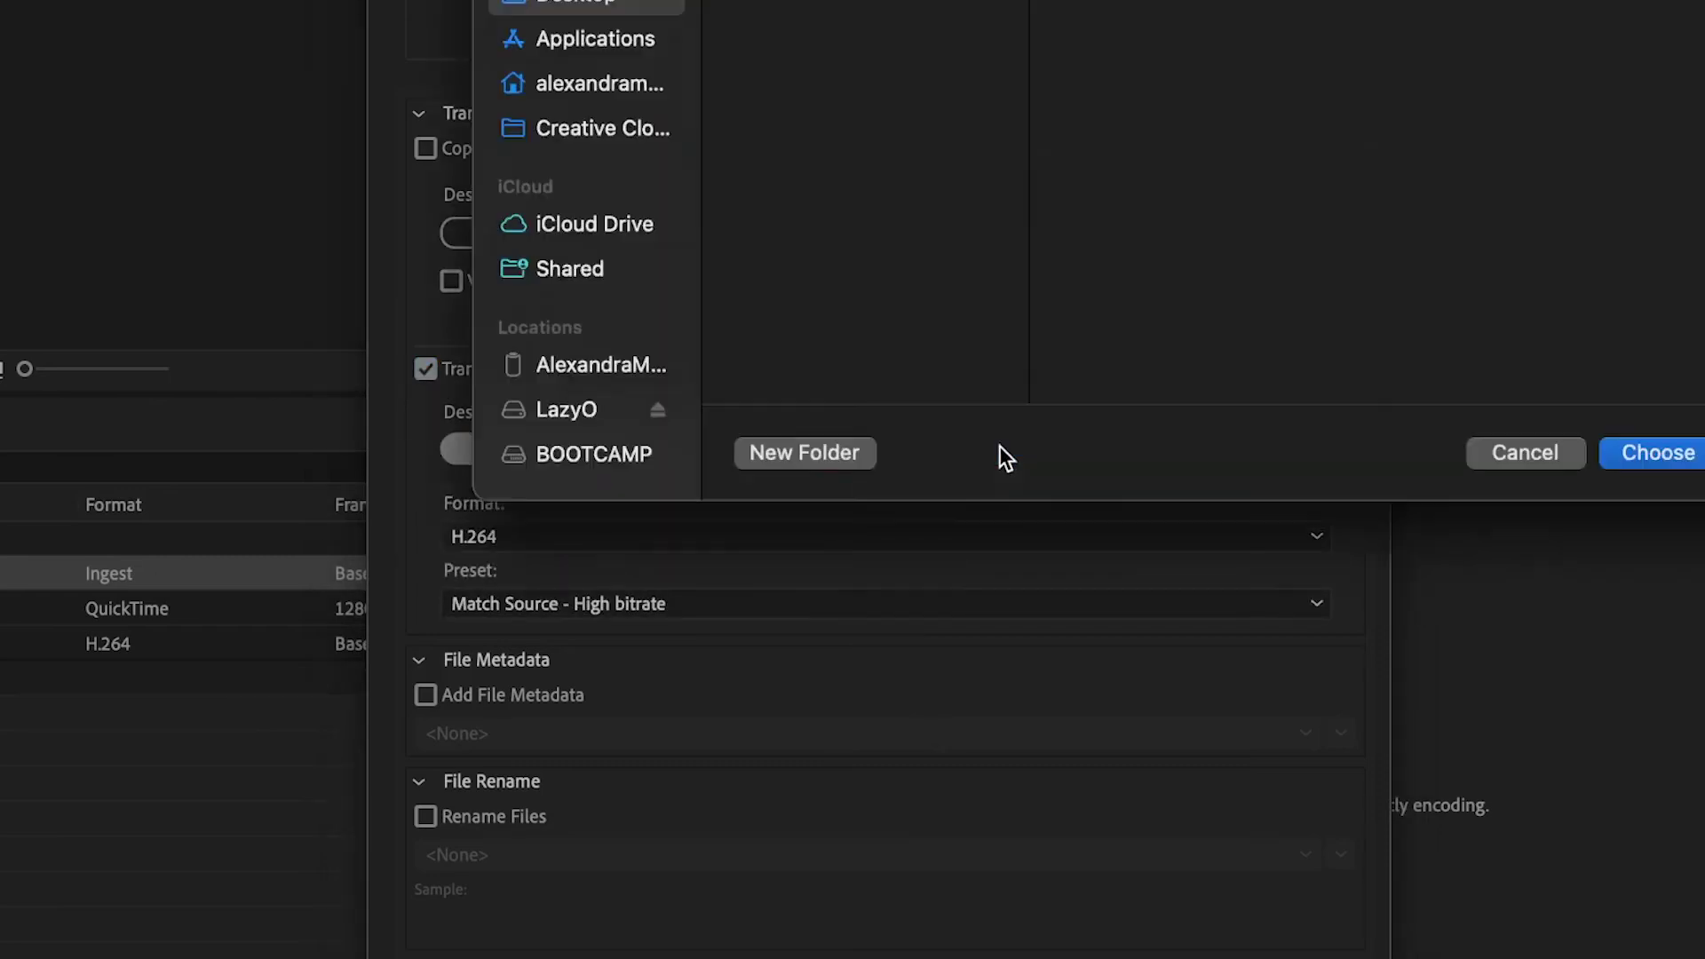
left_click(1643, 463)
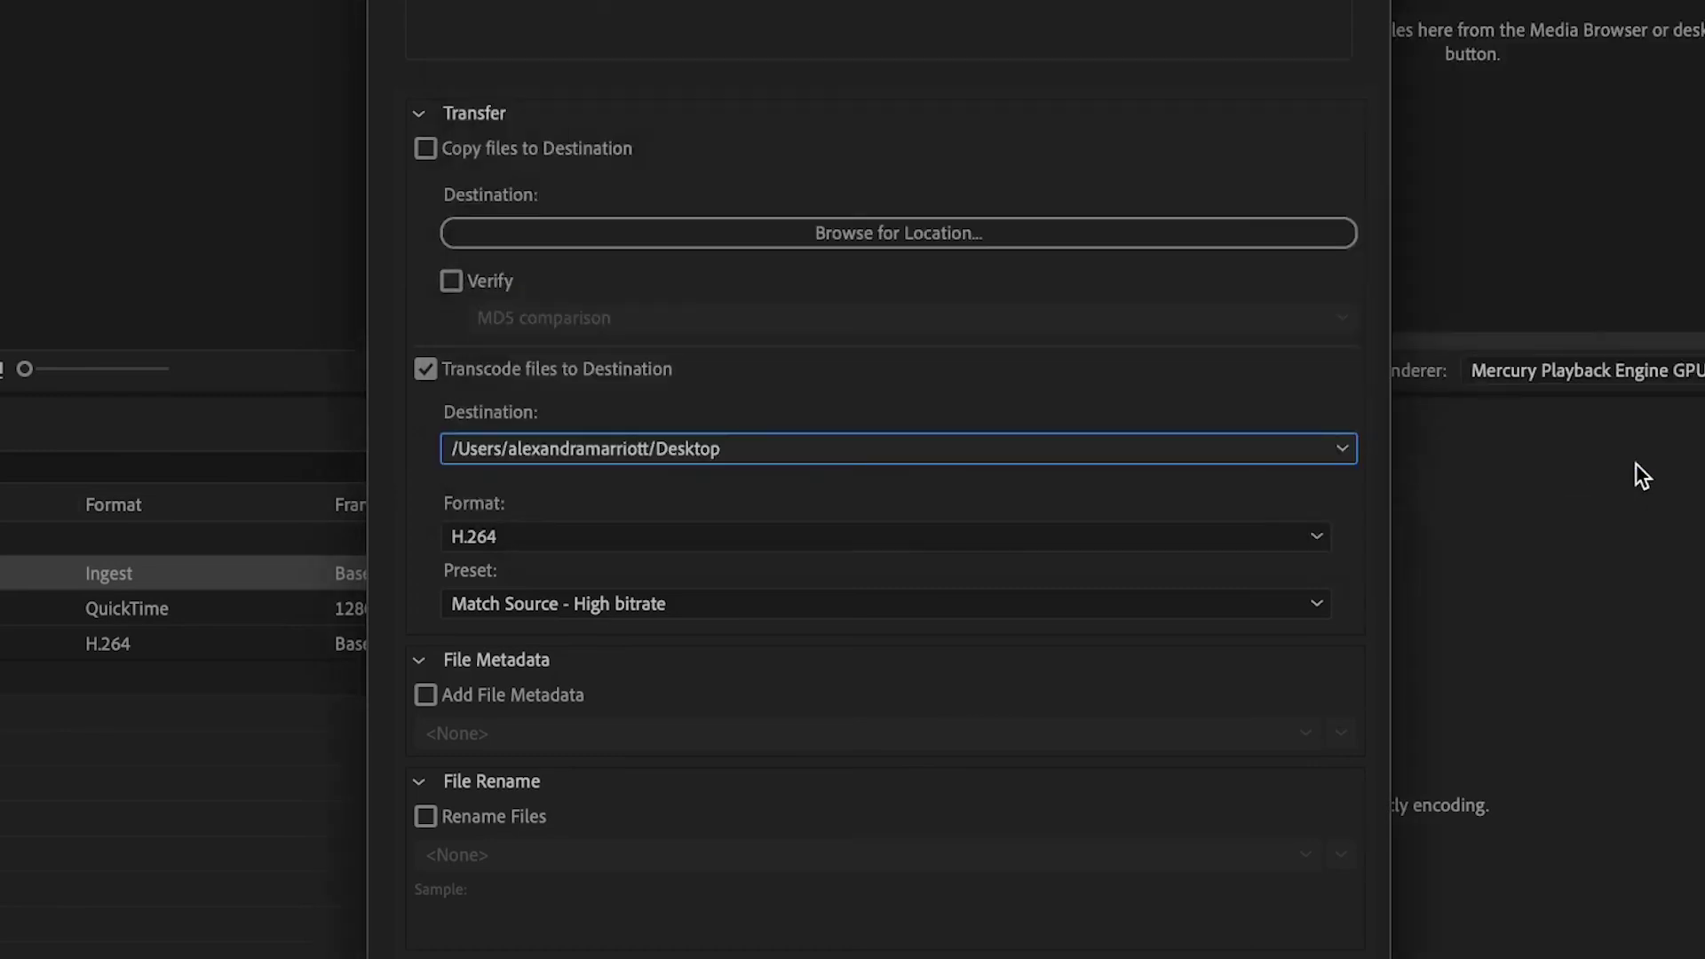
left_click(537, 529)
left_click(563, 348)
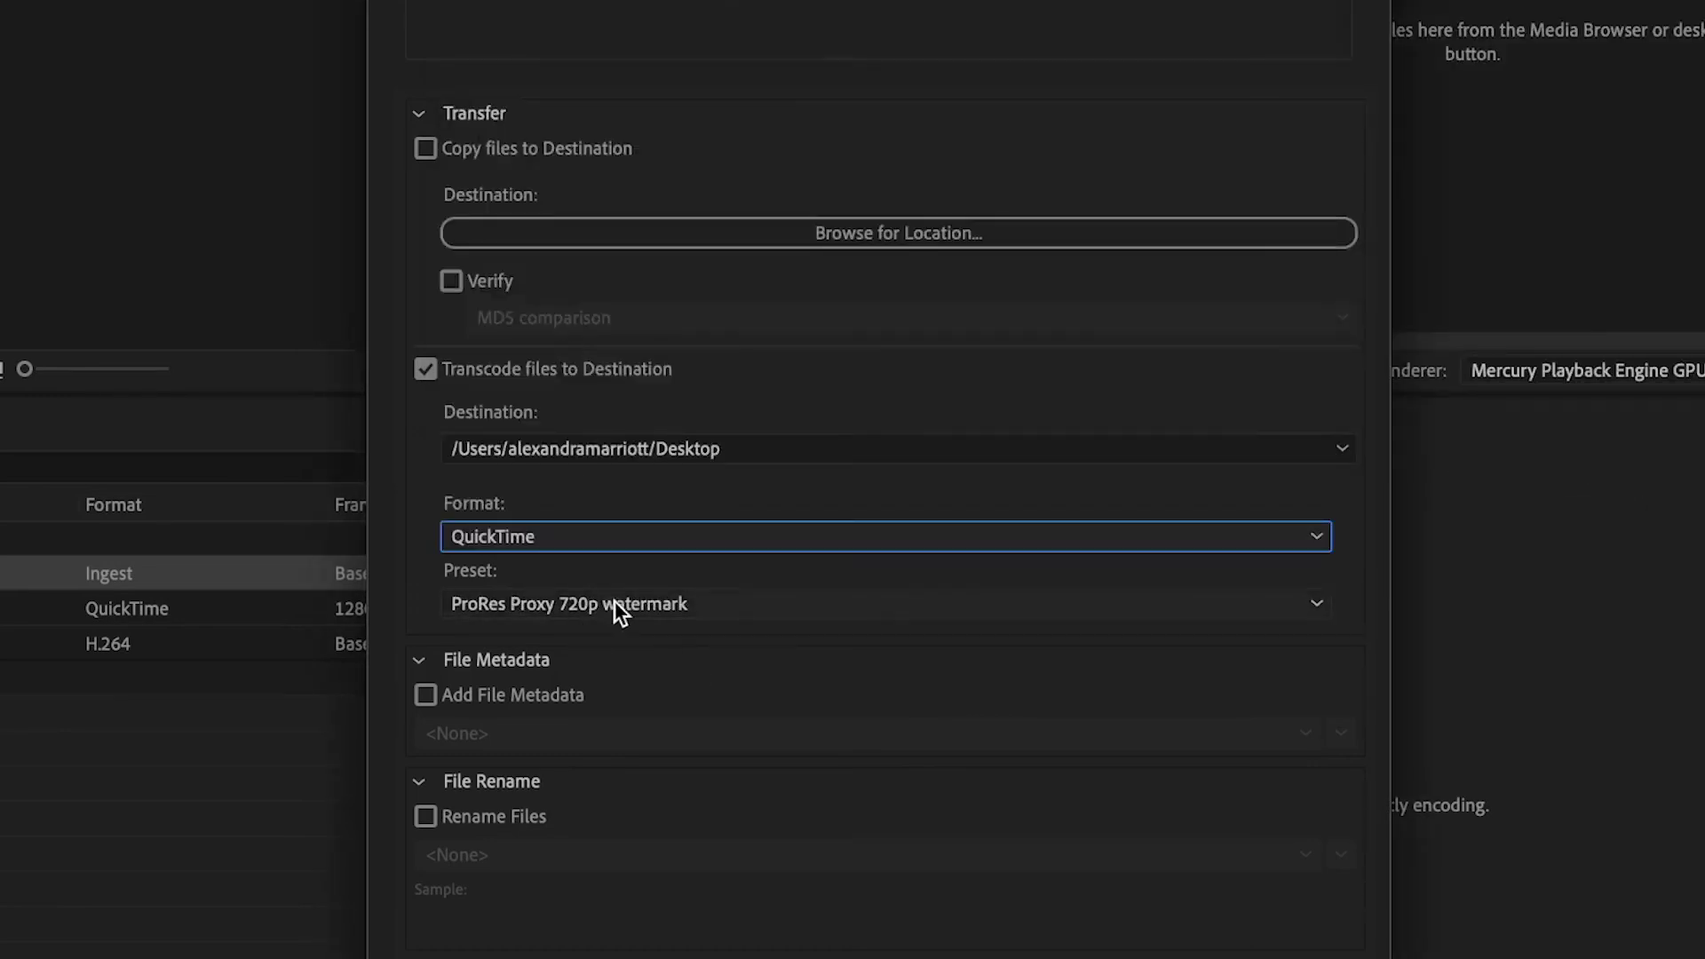
left_click(563, 604)
left_click(563, 604)
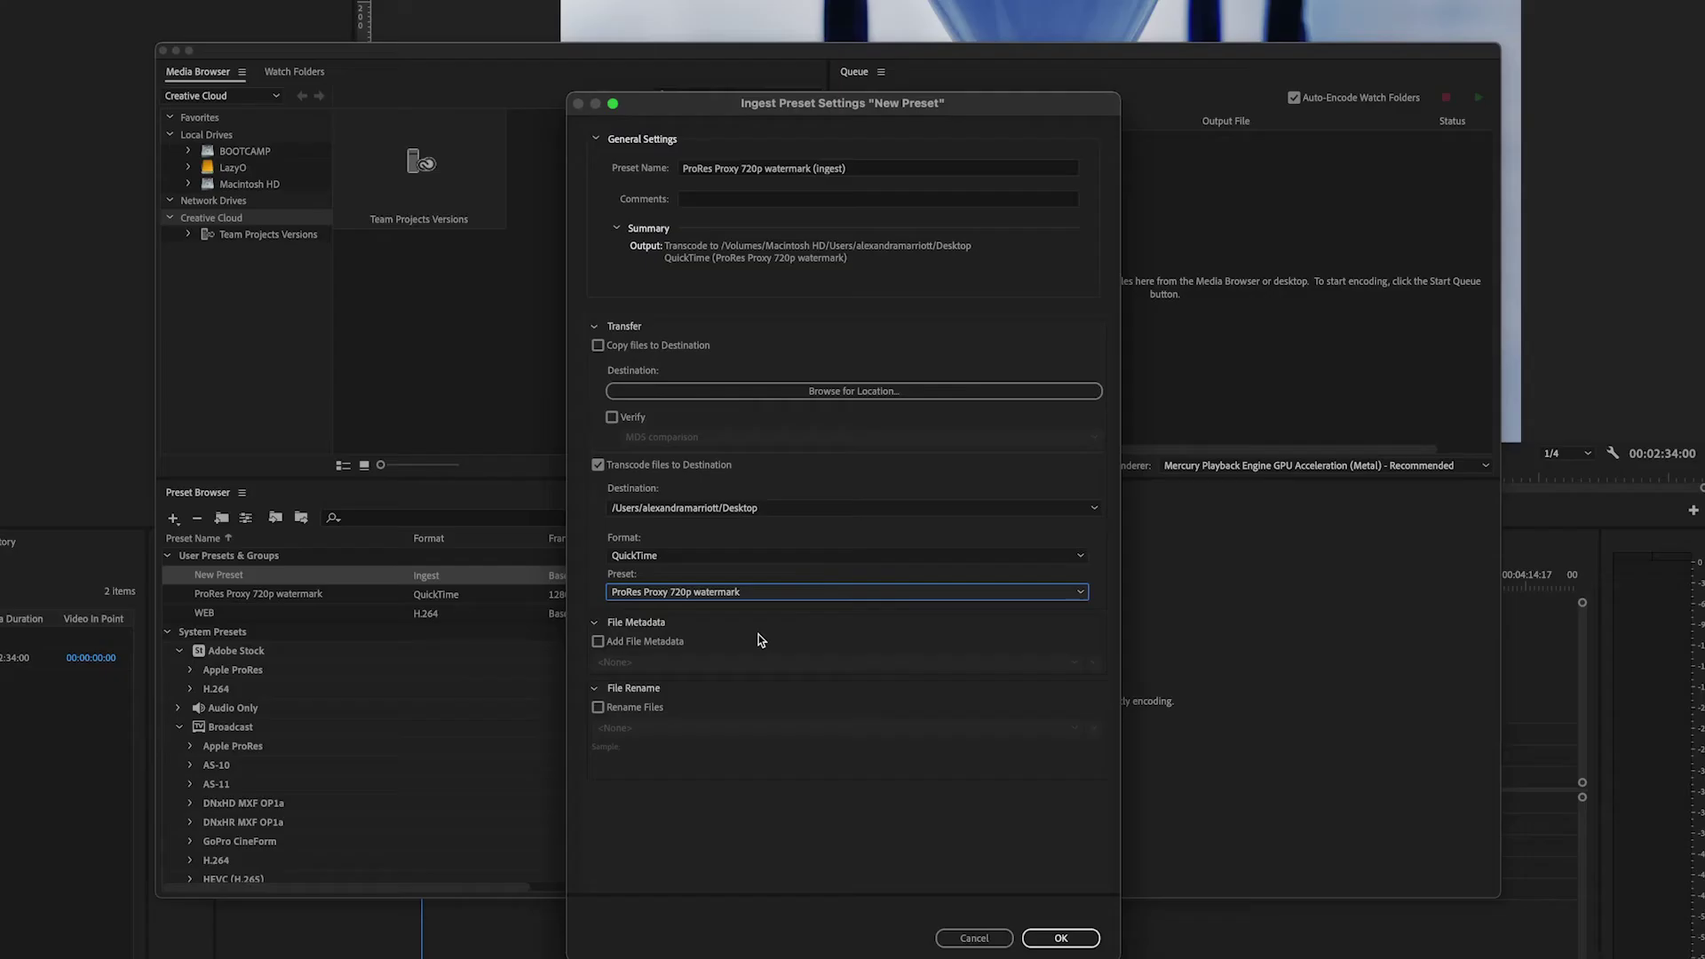
left_click(1062, 938)
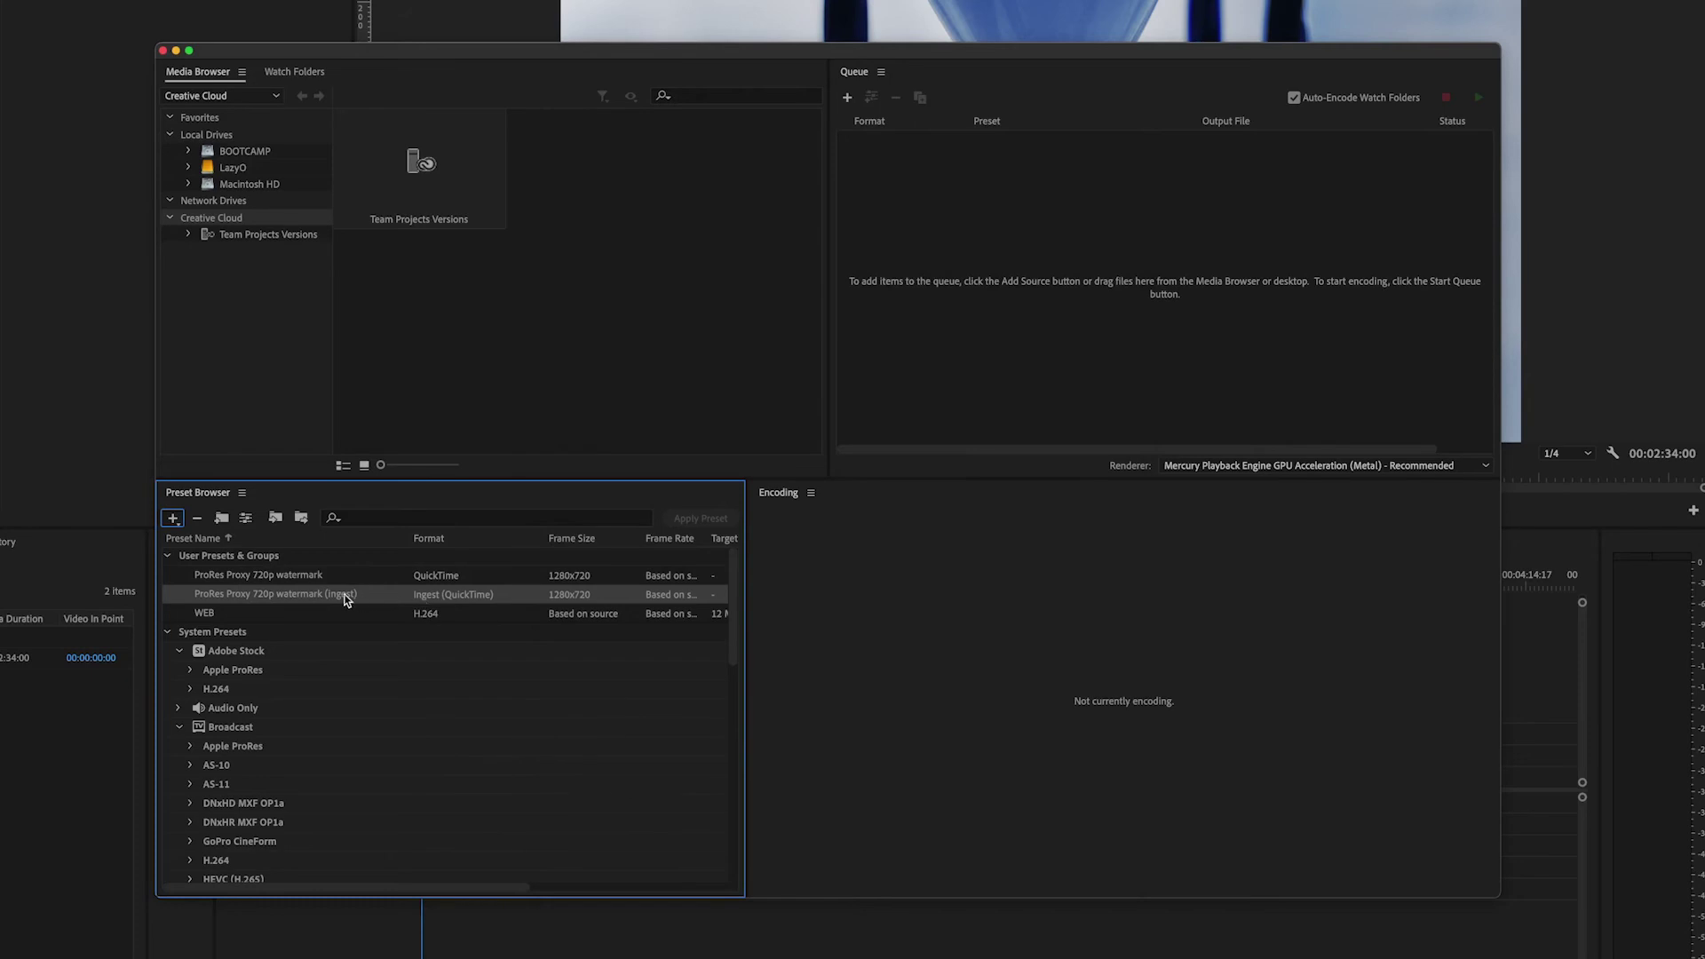
- Reveal the ingest preset's .epr file in Finder and move it onto the Desktop
right_click(302, 597)
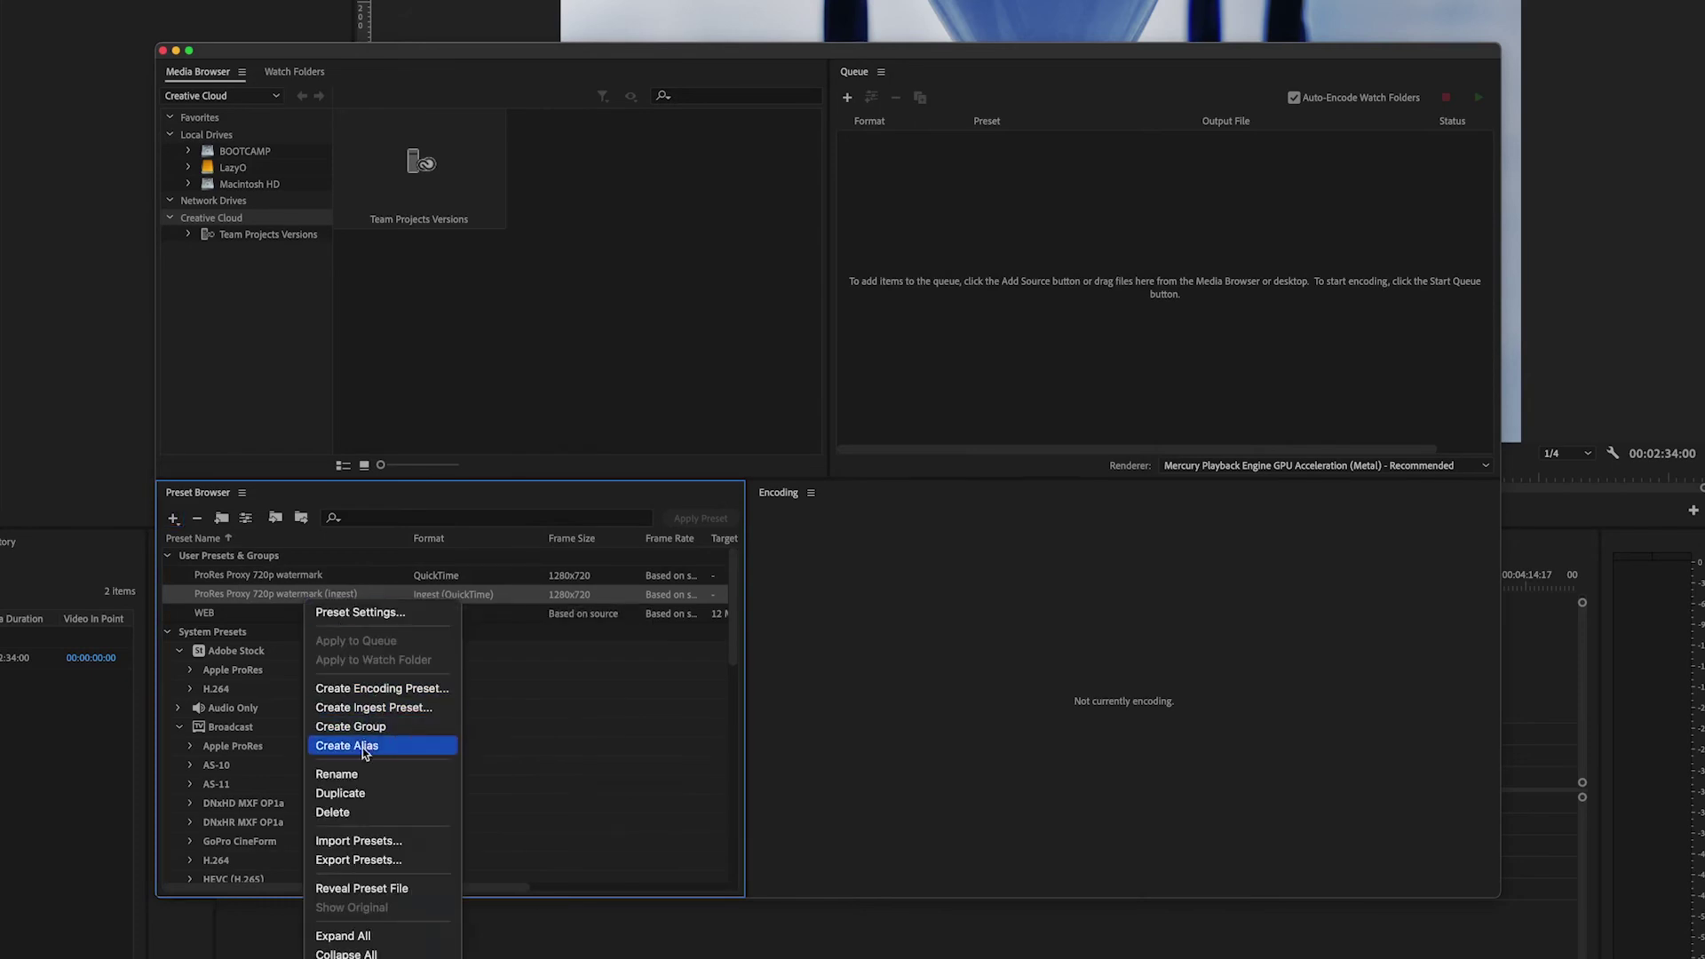
left_click(361, 888)
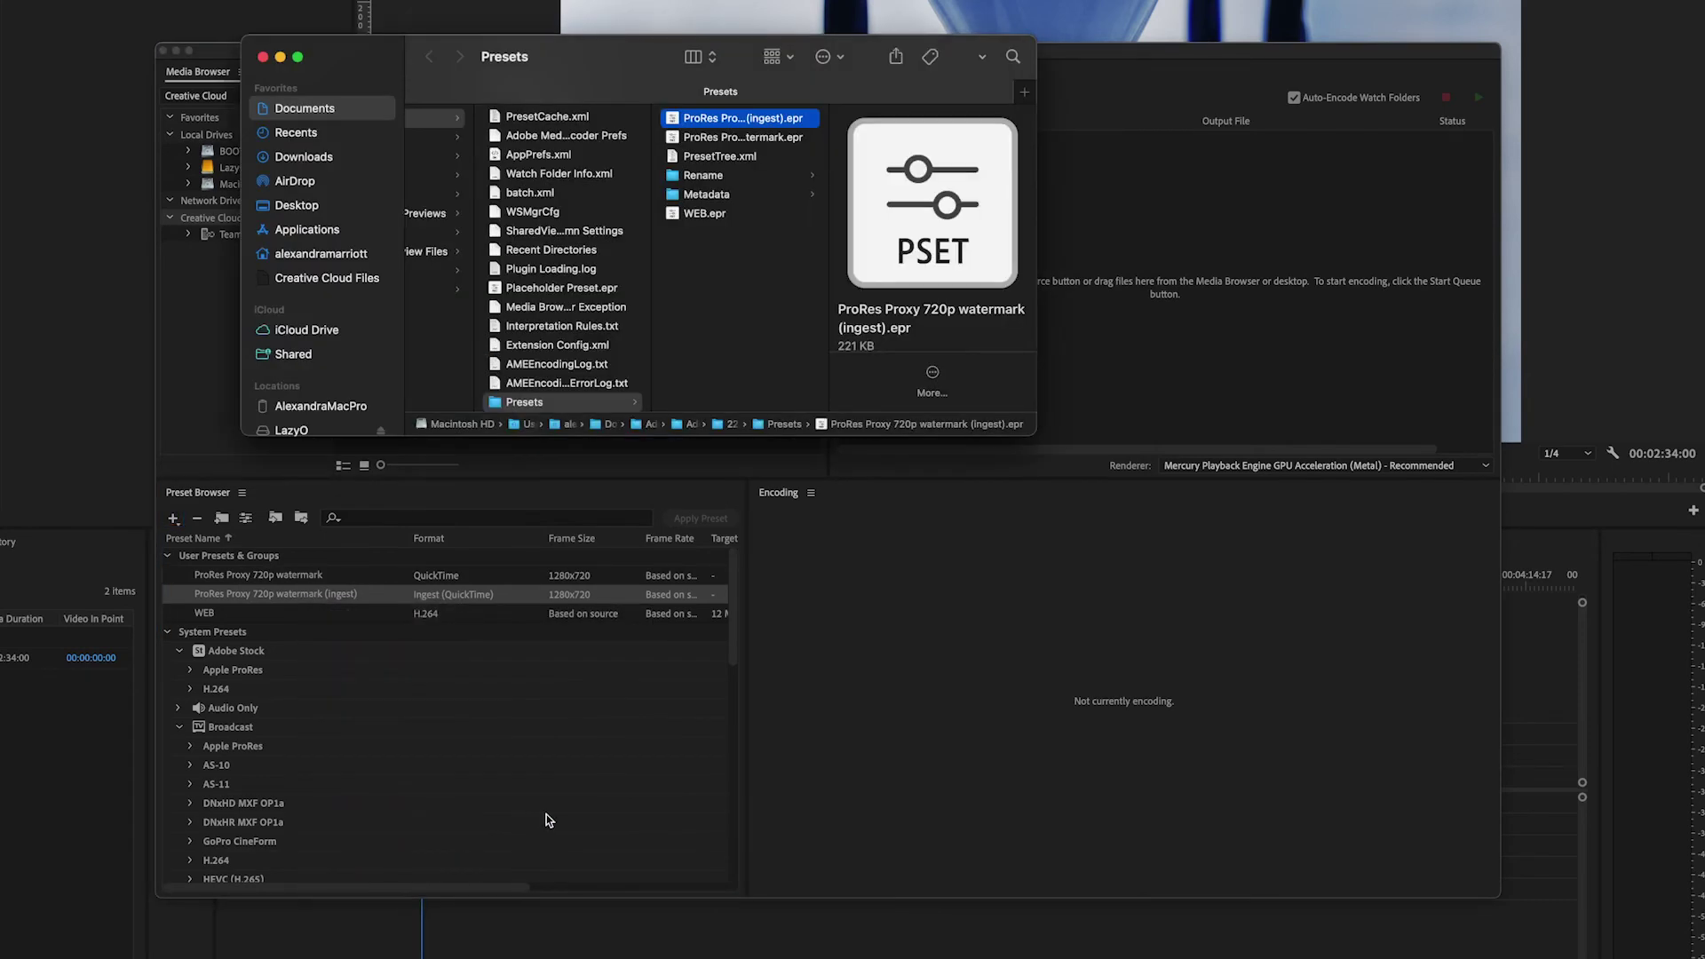
left_click(1483, 943)
left_click(355, 504)
left_click_drag(737, 118, 569, 498)
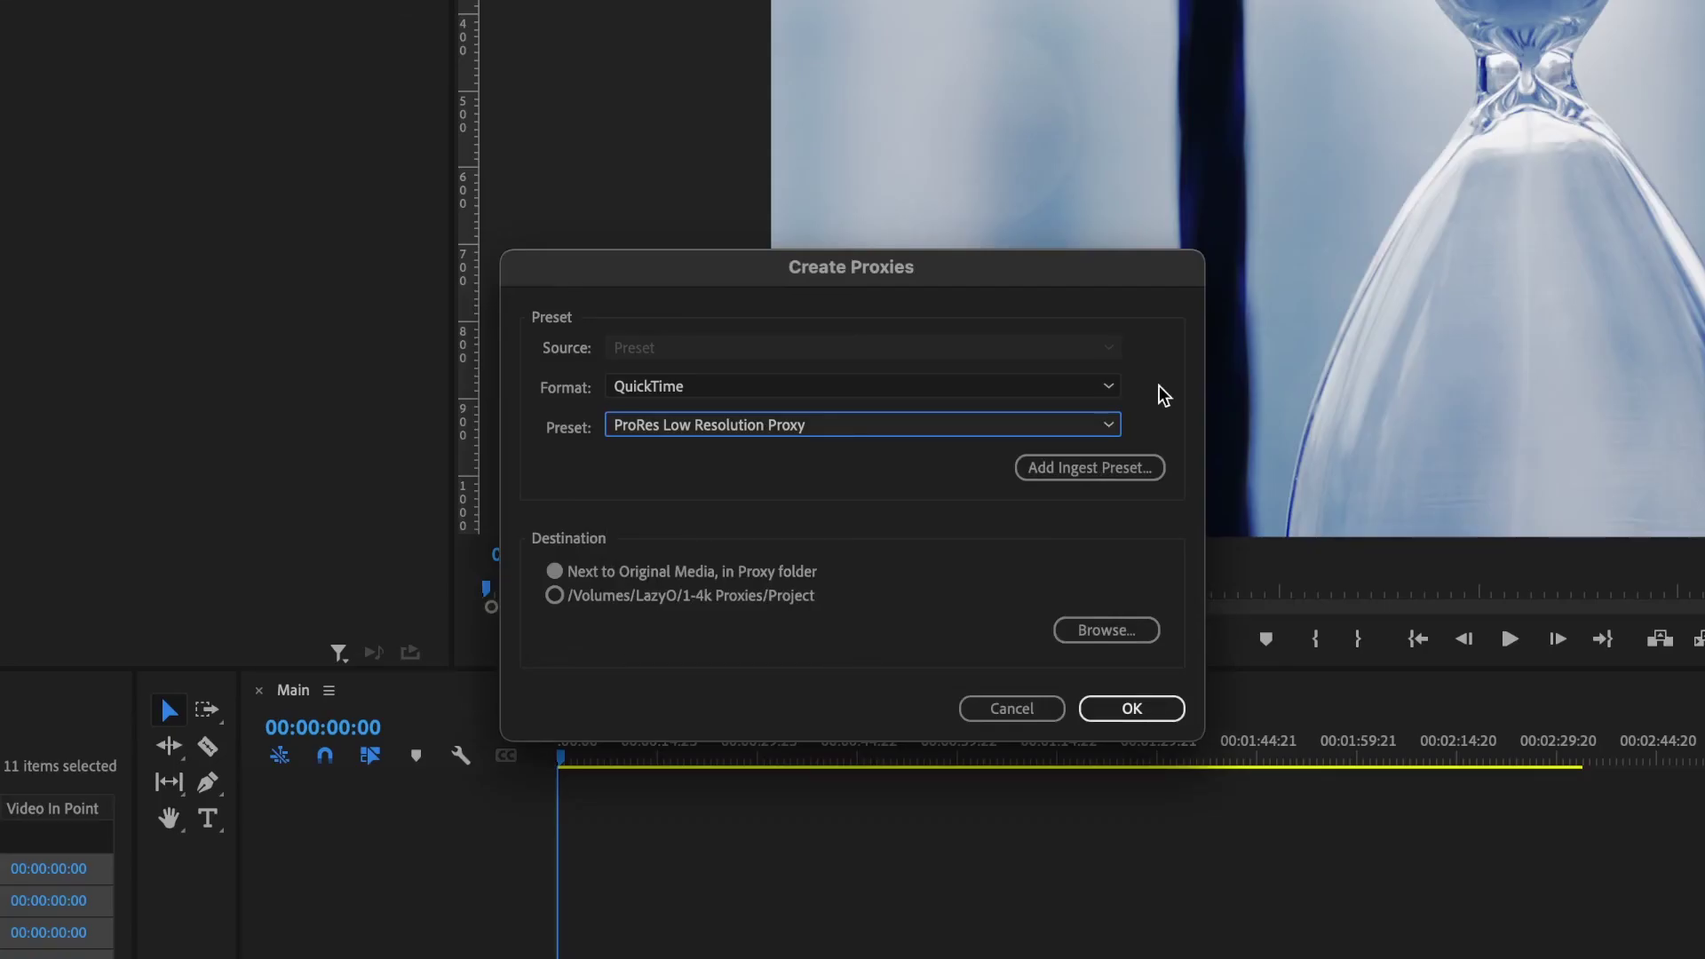
- Add the ProRes Proxy 720p watermark ingest preset file from the Desktop as the proxy preset
left_click(1115, 471)
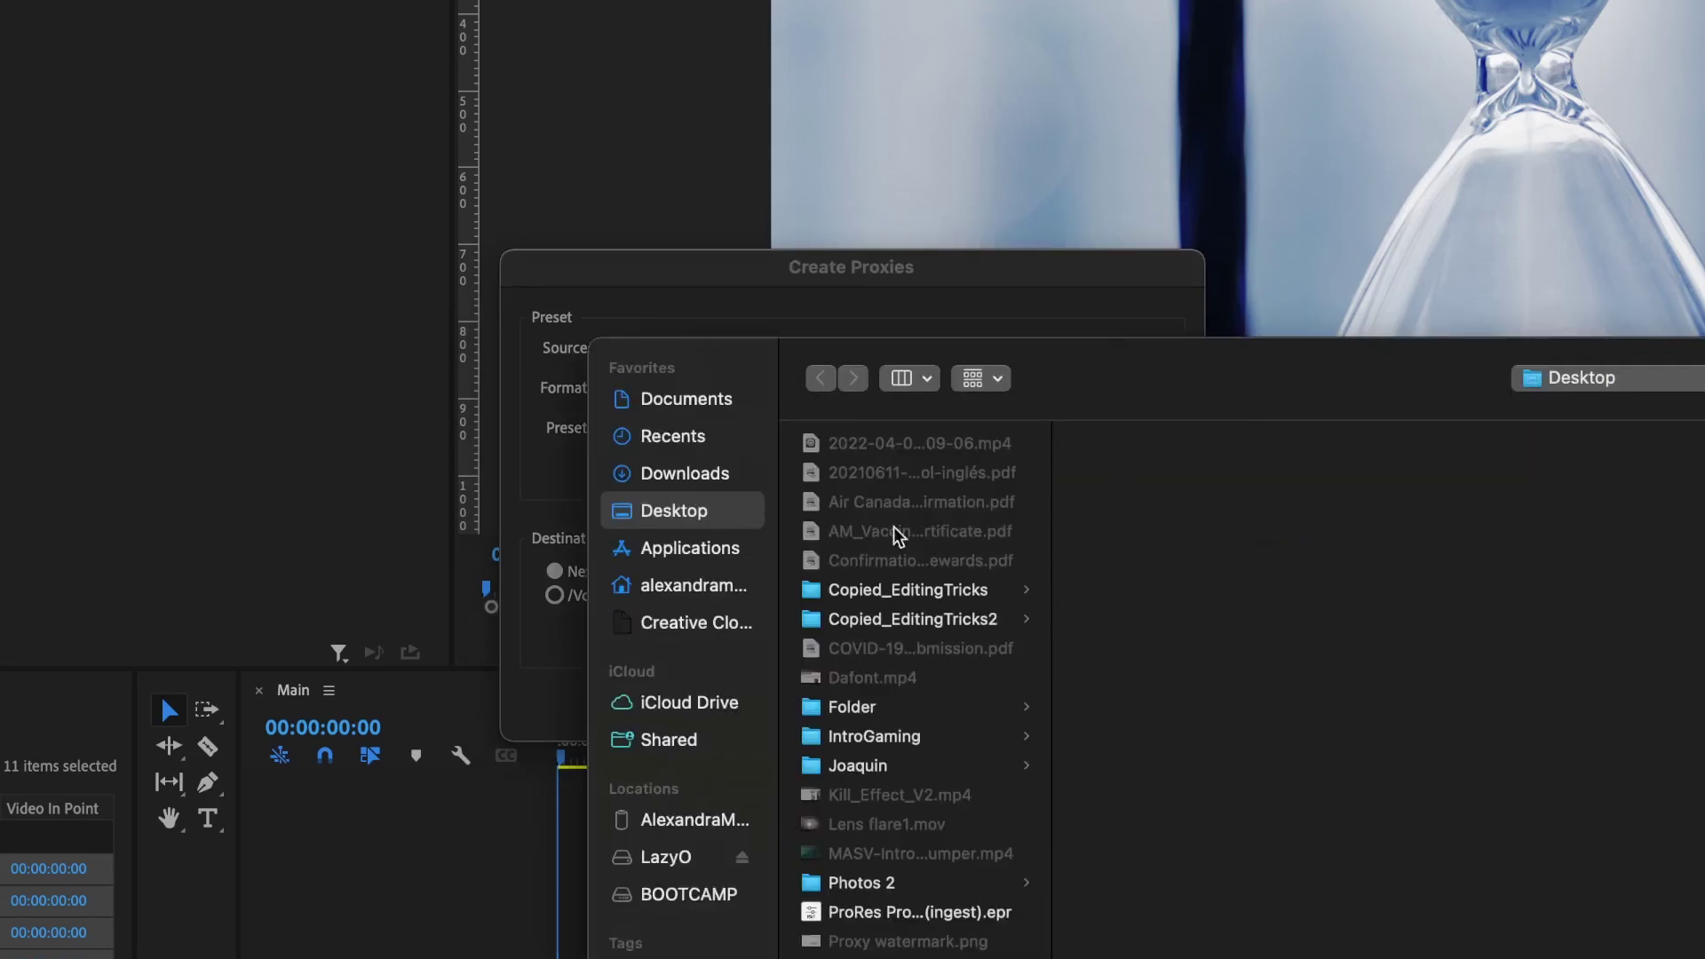
scroll(959, 766, "down", 2)
left_click(920, 897)
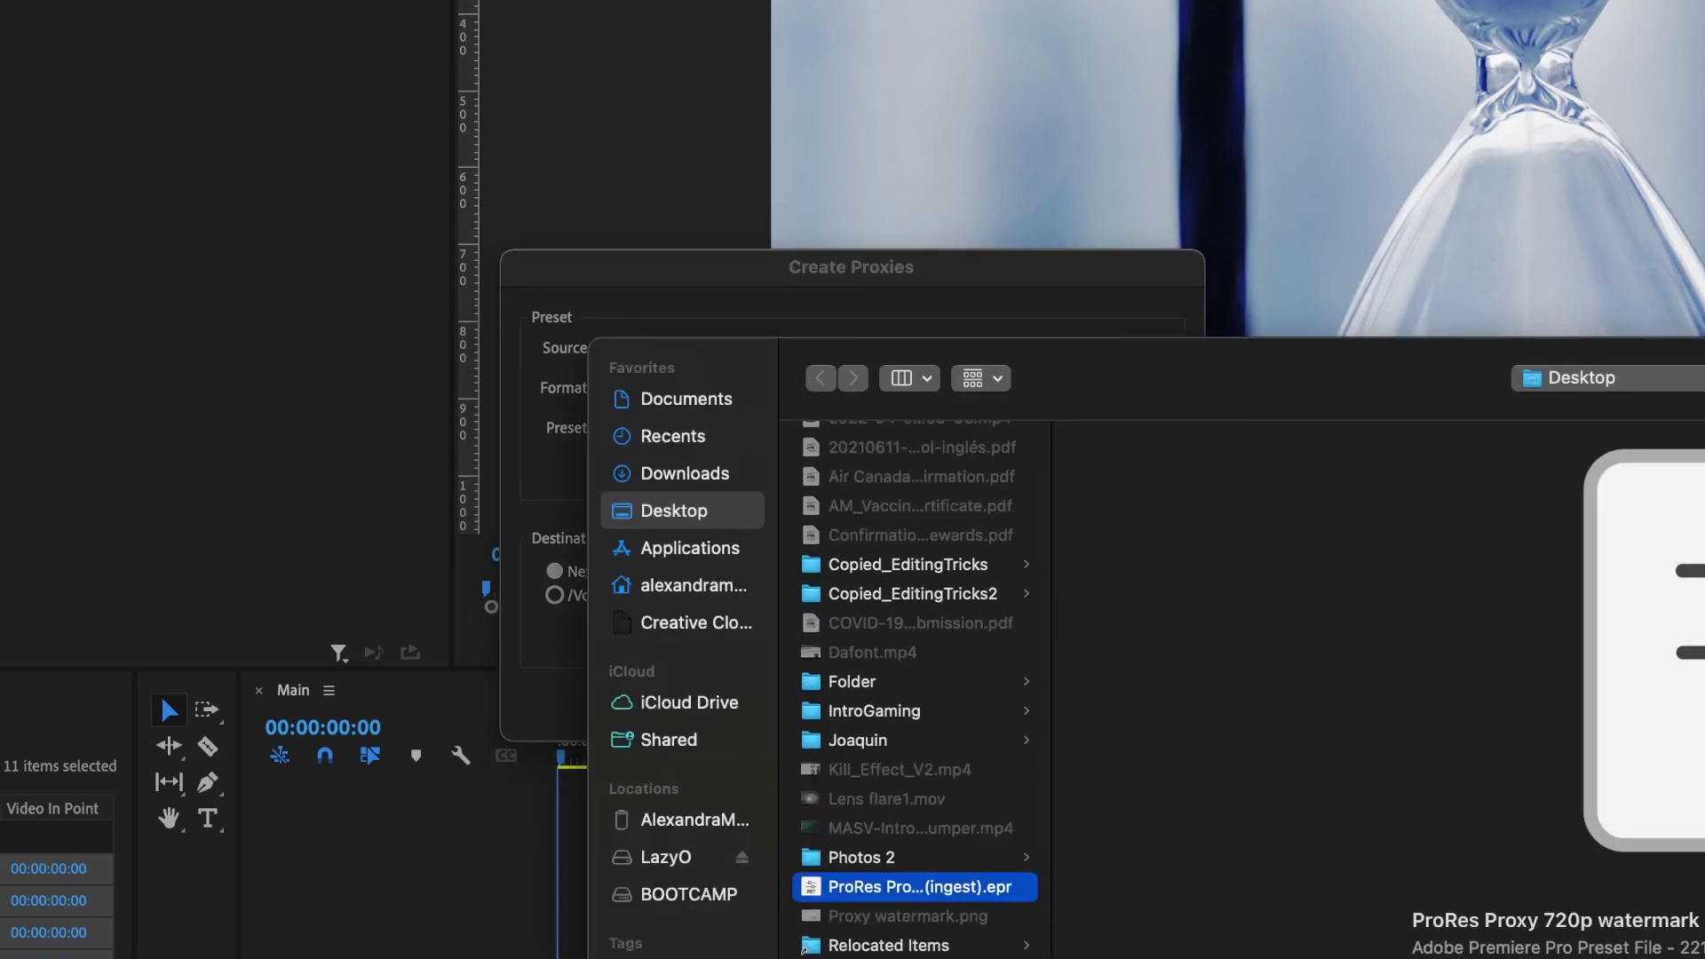
key("Return")
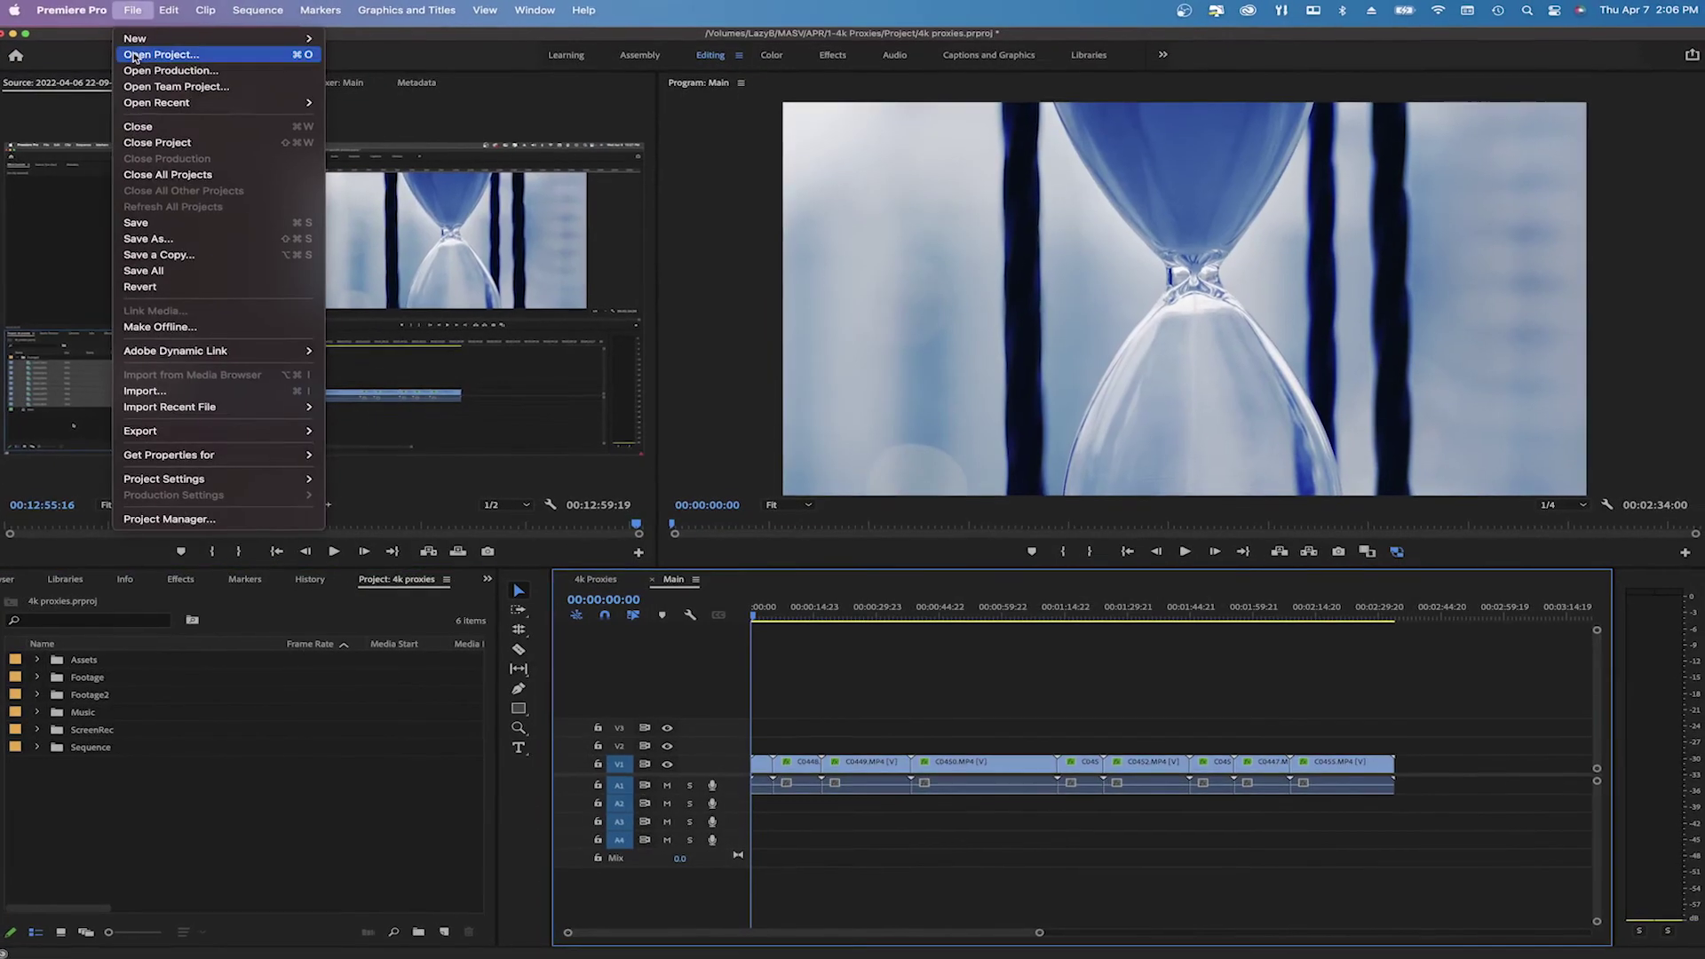
- Export the Main sequence with format H.264 and the WEB preset
mouse_move(168, 427)
left_click(551, 427)
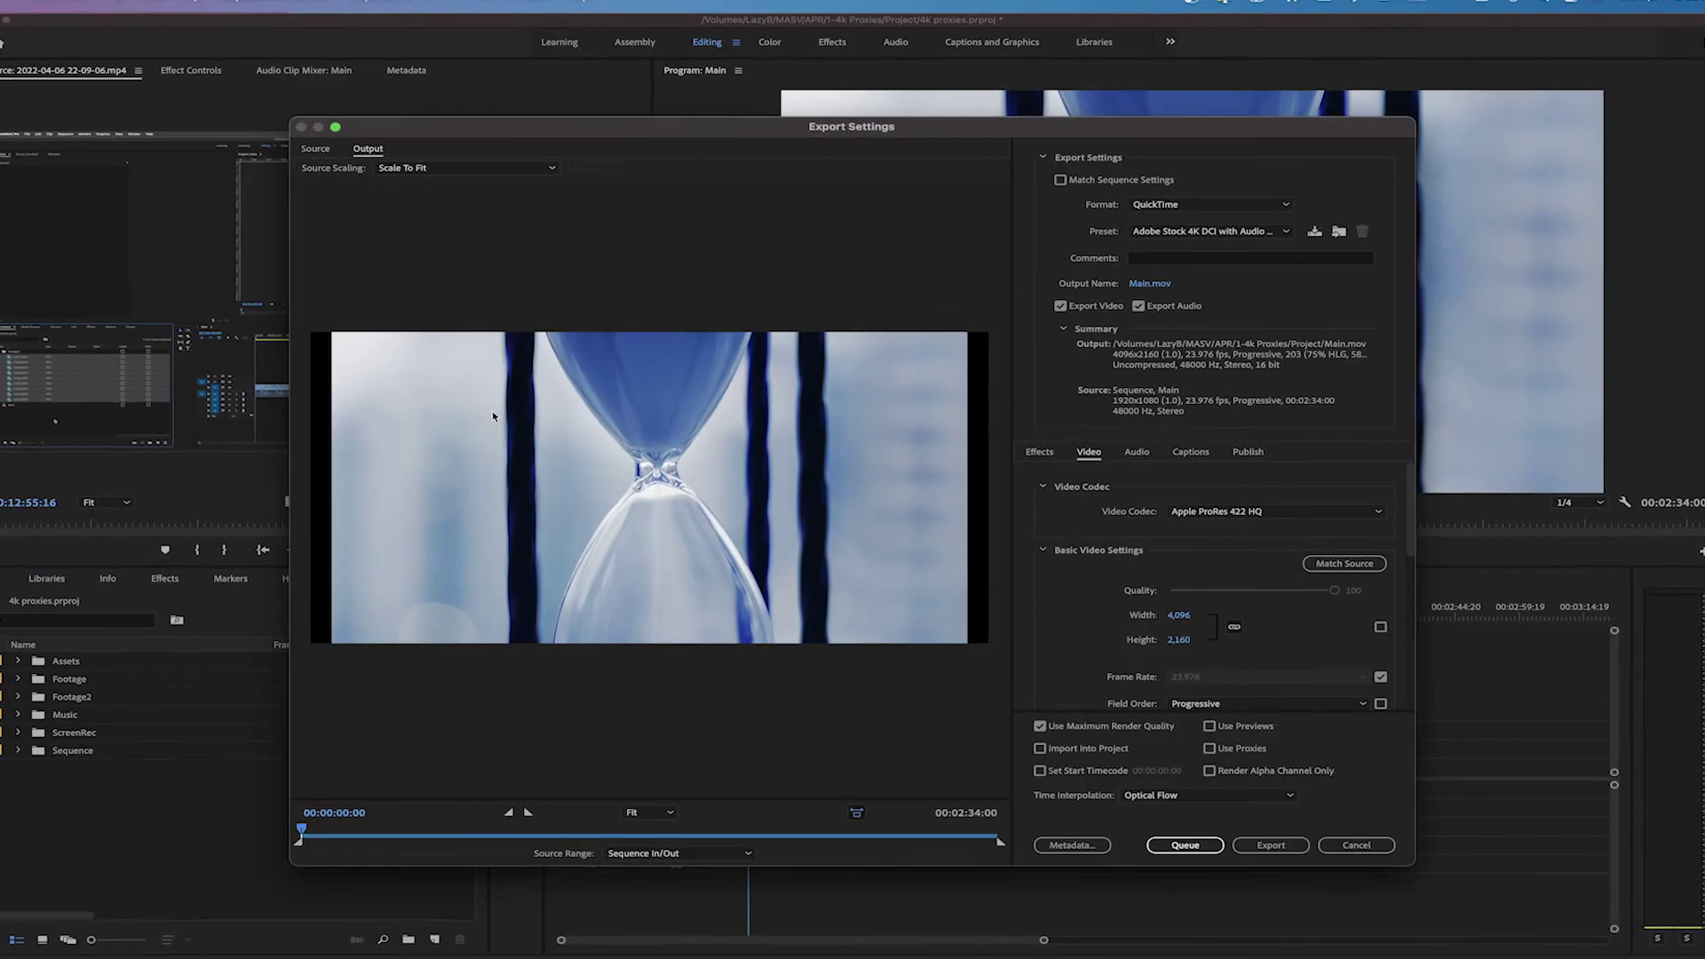
left_click(1210, 205)
left_click(1172, 360)
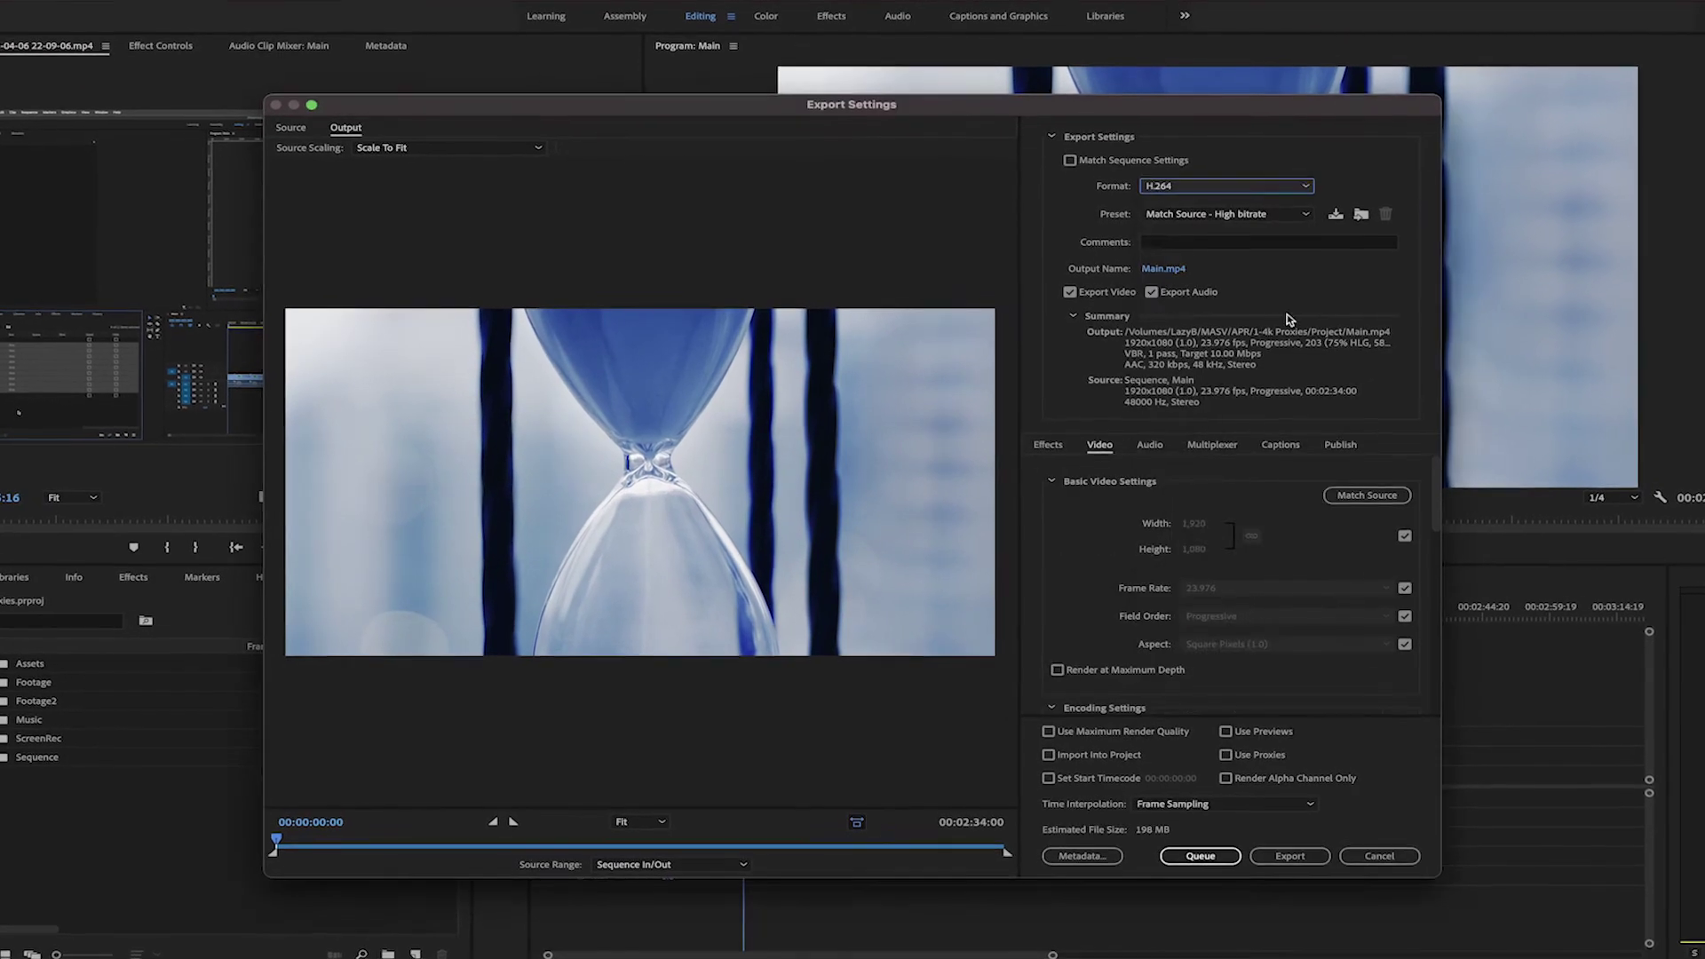
left_click(1261, 214)
left_click(1212, 546)
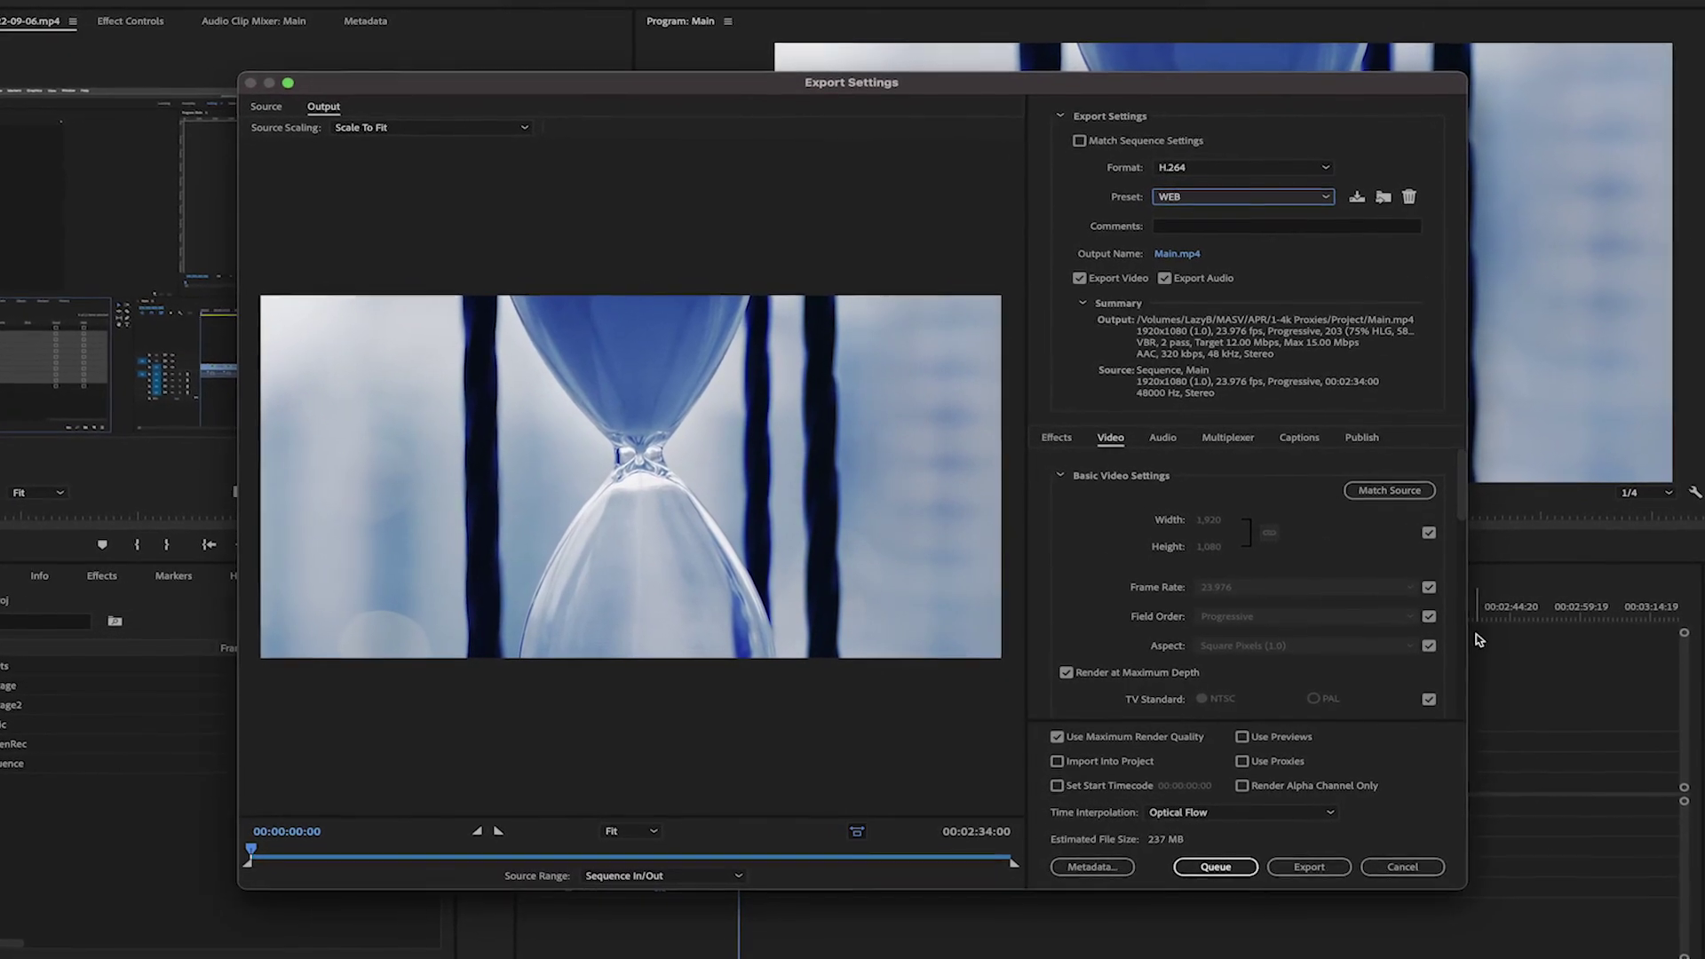
left_click(1309, 867)
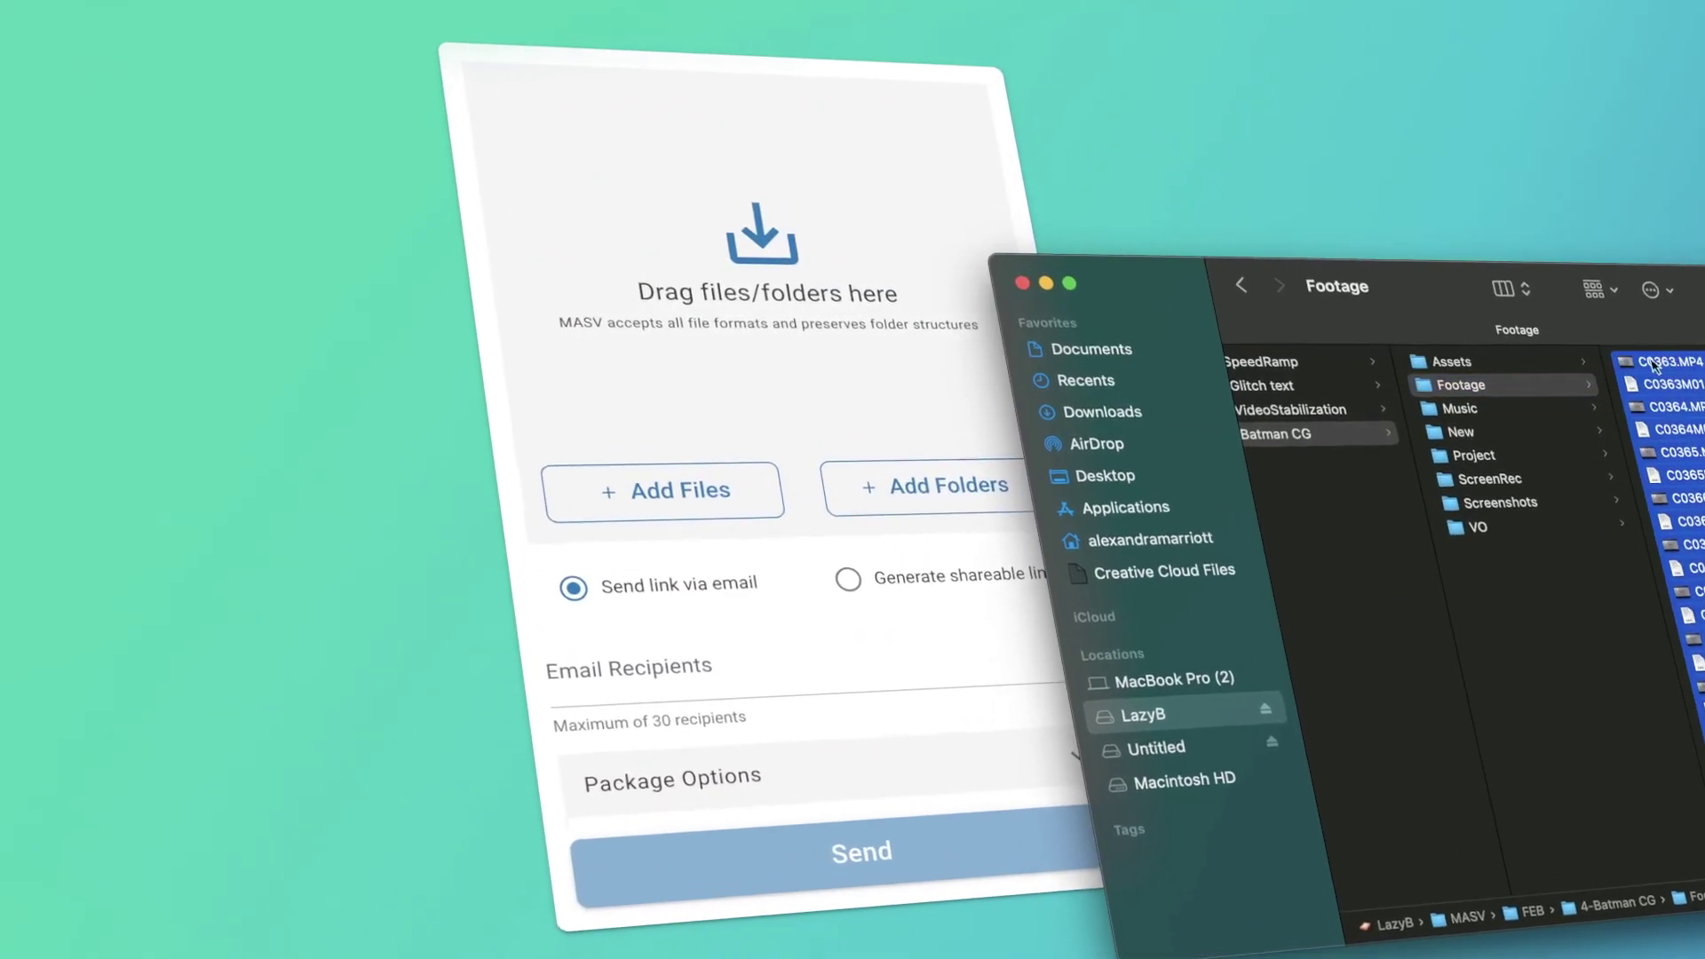
- Drop the 20 footage files into MASV and send them as the Reviews package
left_click_drag(1654, 364, 870, 249)
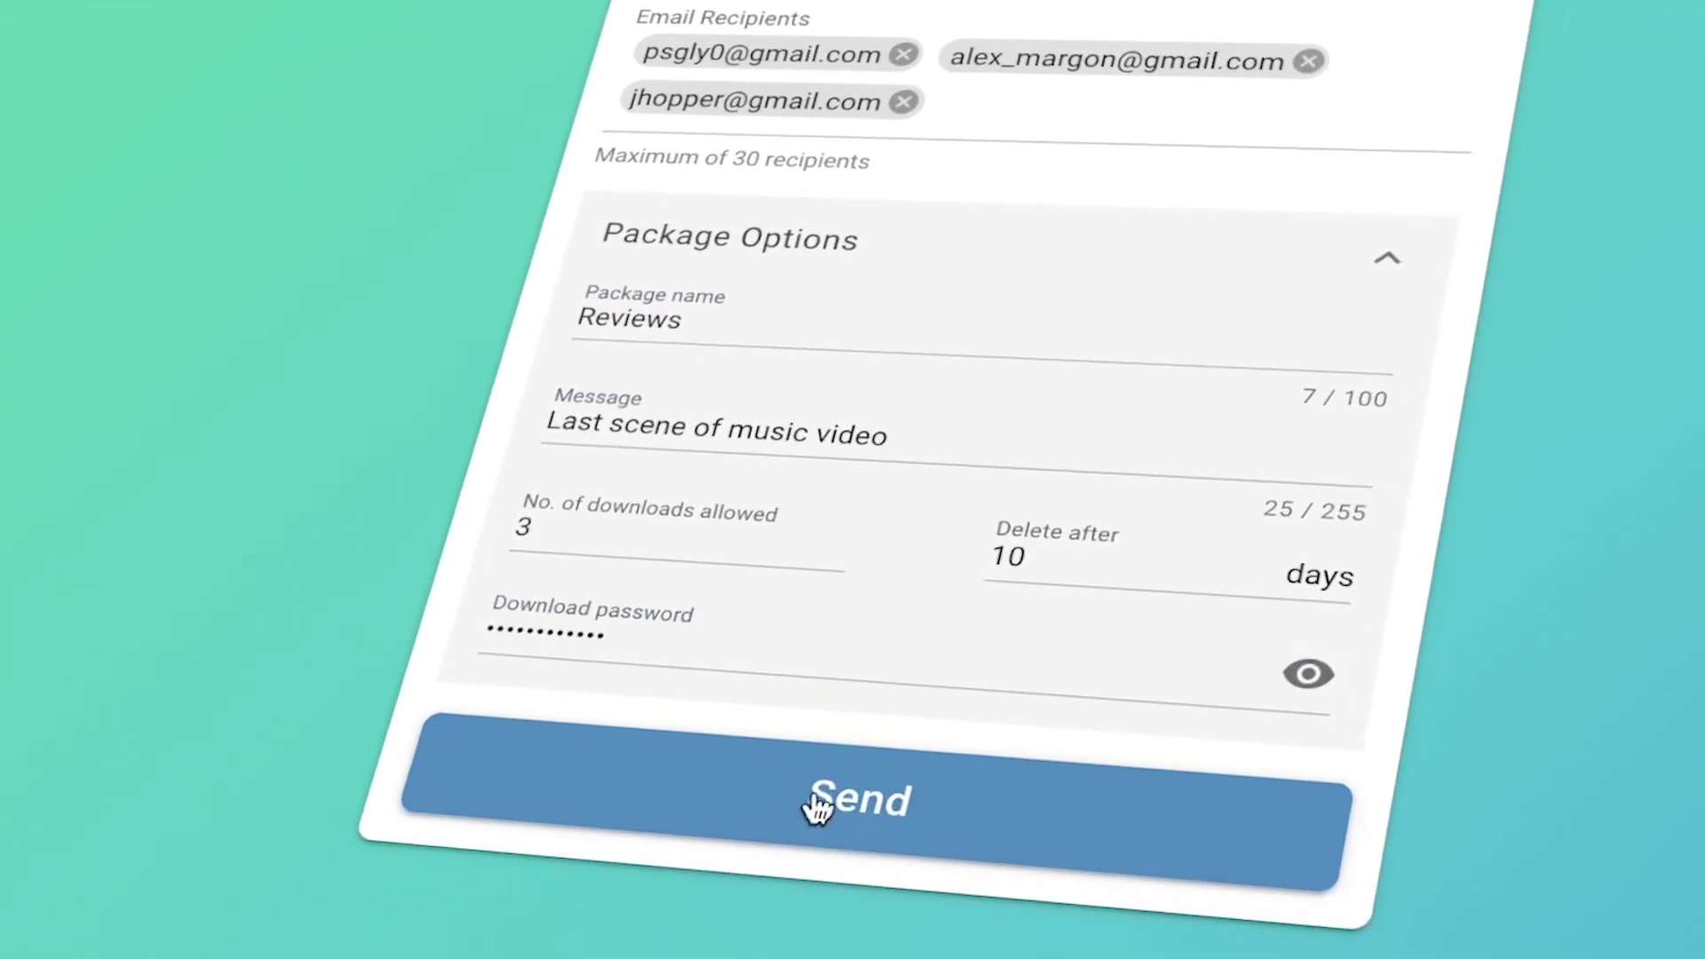
left_click(817, 808)
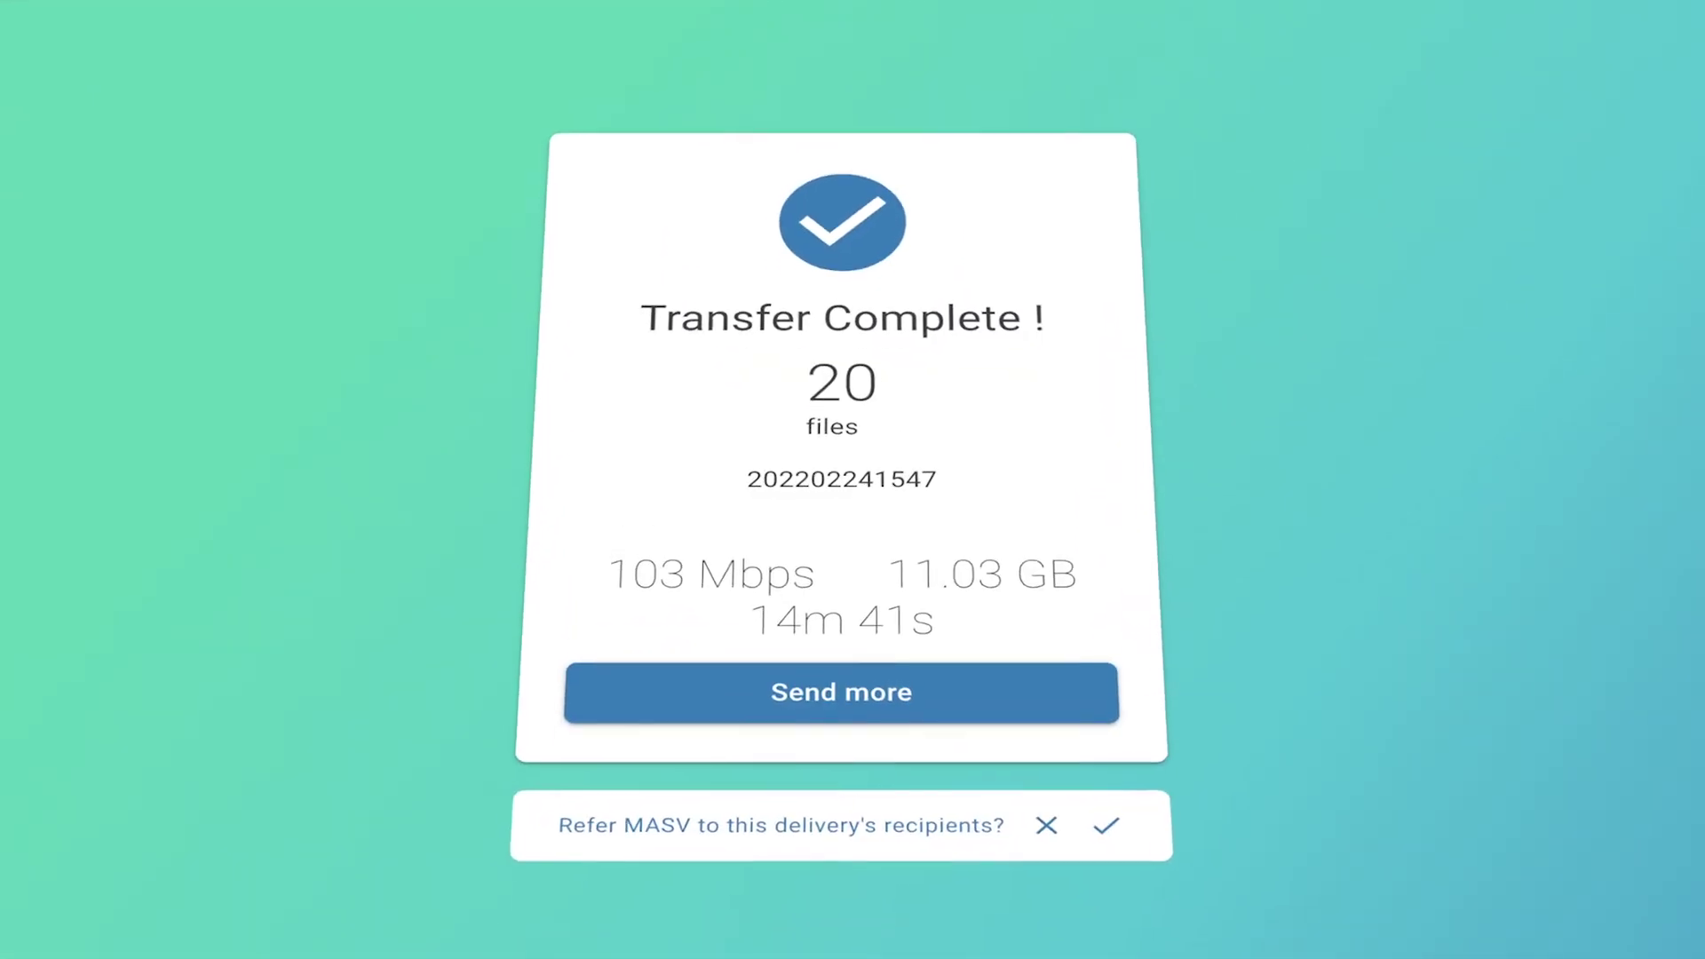